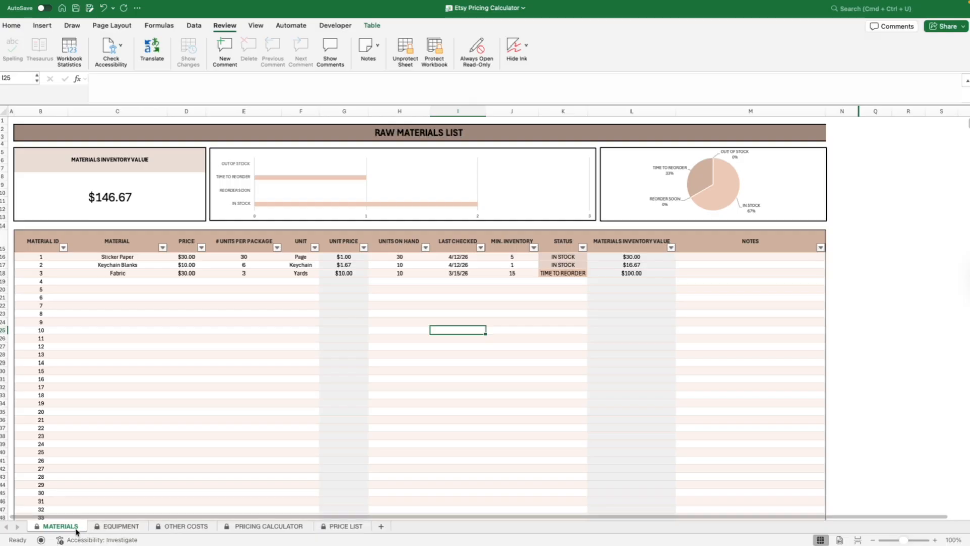
- Look through the EQUIPMENT, OTHER COSTS, PRICING CALCULATOR and PRICE LIST sheets, and return to the MATERIALS sheet
{"action": "left_click", "coordinate": [104, 527]}
{"action": "left_click", "coordinate": [184, 526]}
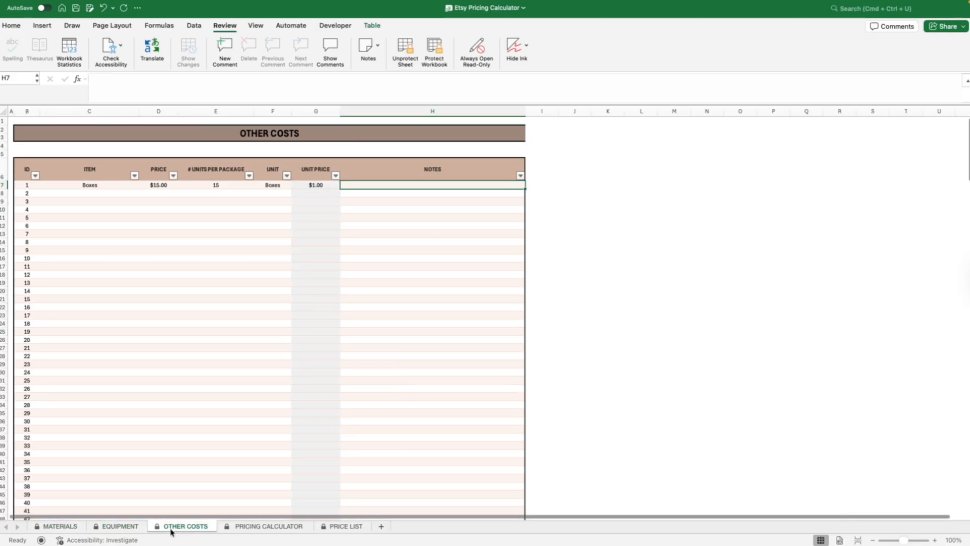
{"action": "left_click", "coordinate": [65, 527]}
{"action": "left_click", "coordinate": [117, 528]}
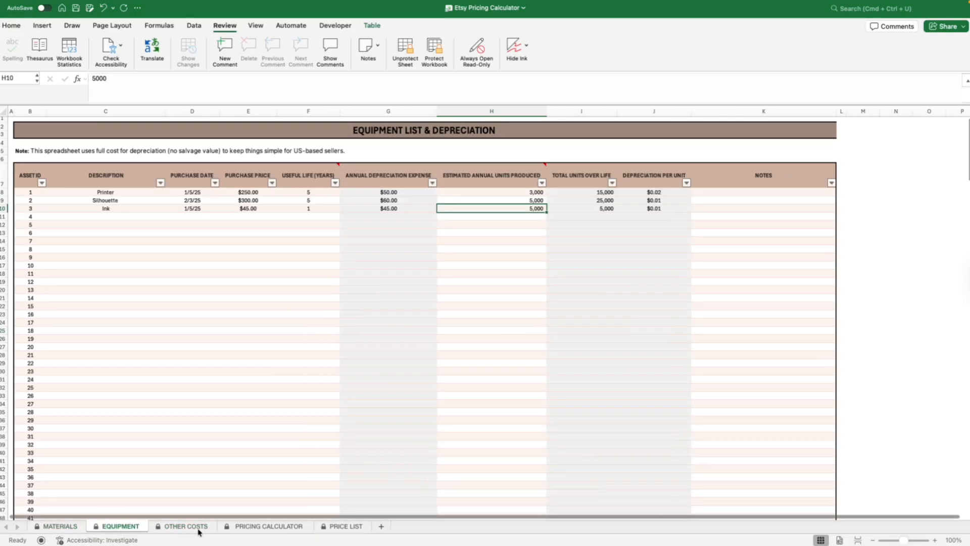
{"action": "left_click", "coordinate": [195, 528]}
{"action": "left_click", "coordinate": [286, 526]}
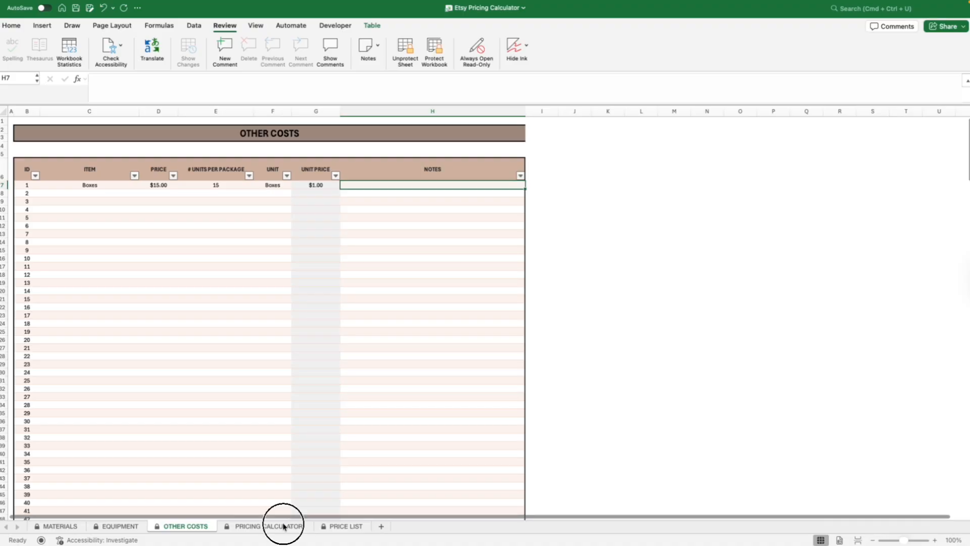
{"action": "left_click", "coordinate": [355, 529]}
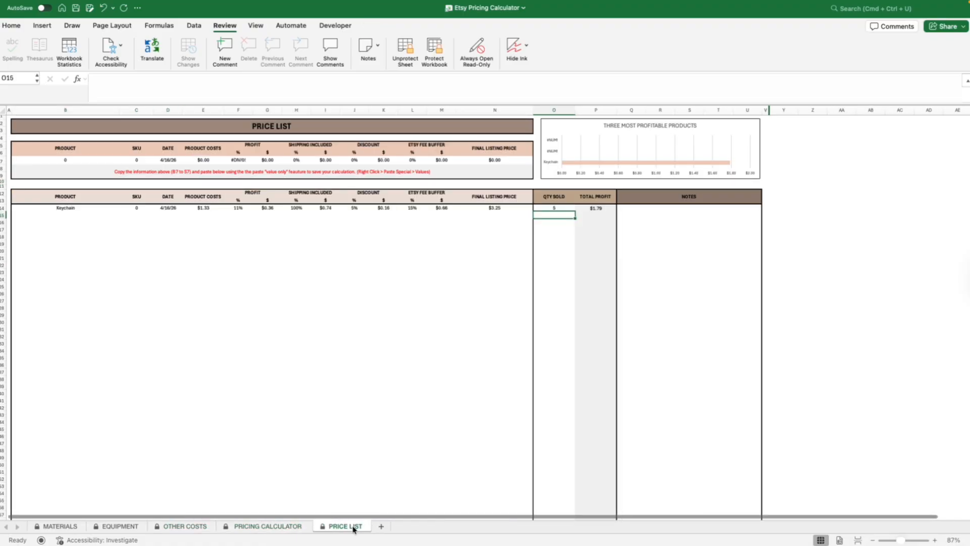
{"action": "left_click", "coordinate": [52, 529]}
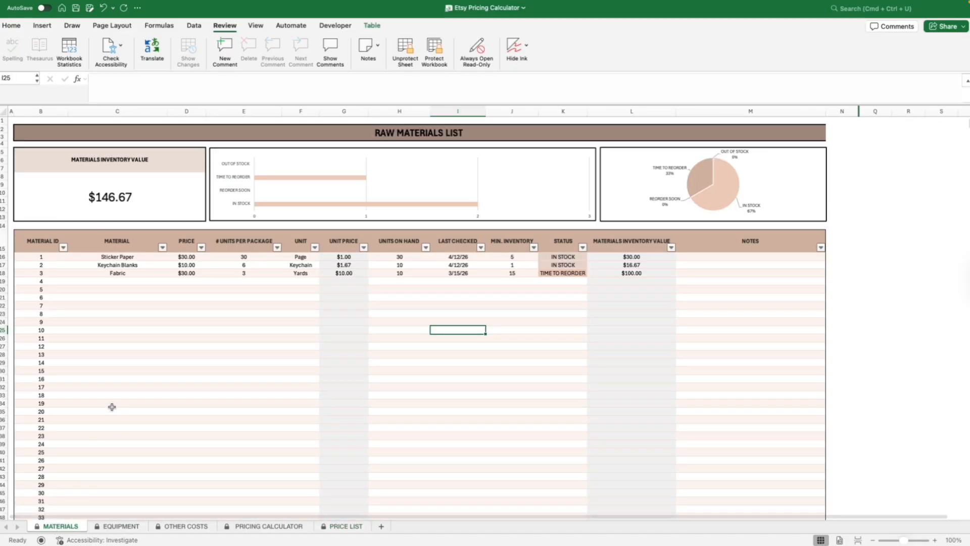
- Add Vinyl as material 4 in the raw materials list
{"action": "left_click", "coordinate": [128, 280]}
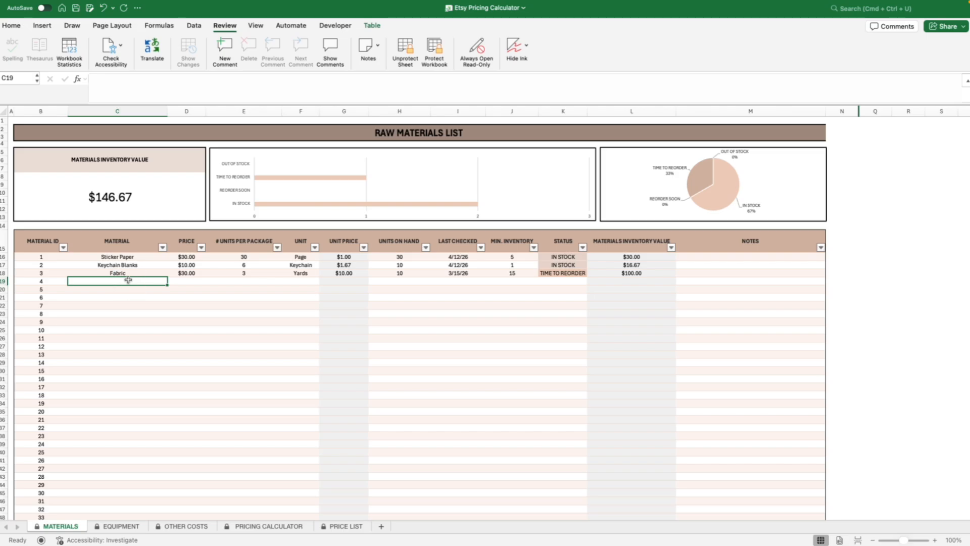
{"action": "left_click", "coordinate": [126, 257]}
{"action": "left_click", "coordinate": [123, 265]}
{"action": "left_click", "coordinate": [118, 274]}
{"action": "left_click", "coordinate": [115, 282]}
{"action": "type", "text": "Vinyl"}
{"action": "key", "text": "Tab"}
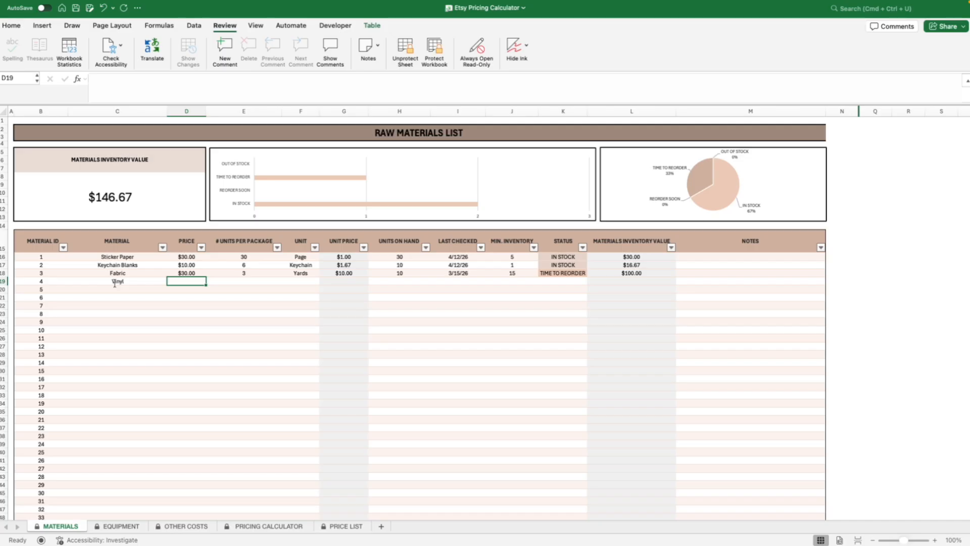
- Give Vinyl a price of $10, 6 units per package and the unit Yards
{"action": "type", "text": "10"}
{"action": "key", "text": "Tab"}
{"action": "type", "text": "6"}
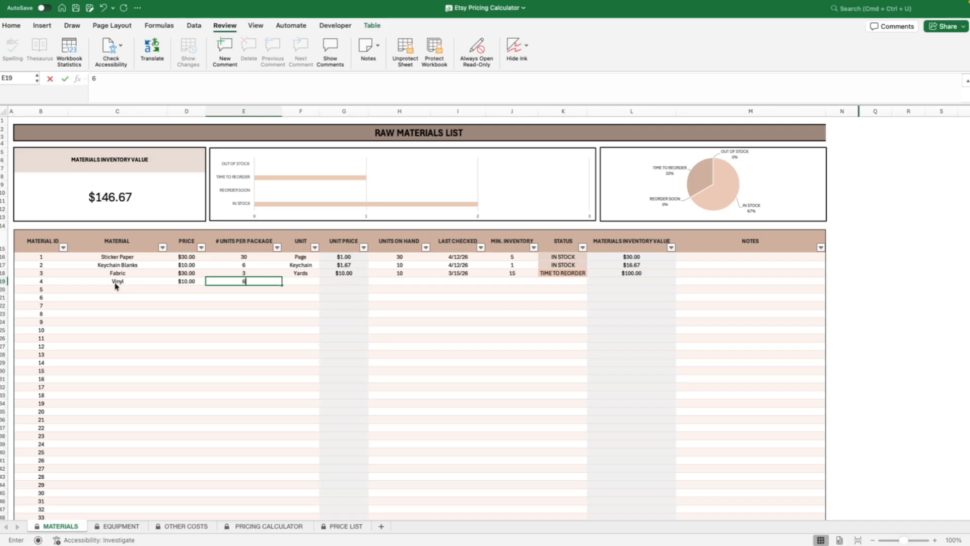
{"action": "key", "text": "Tab"}
{"action": "type", "text": "Yards"}
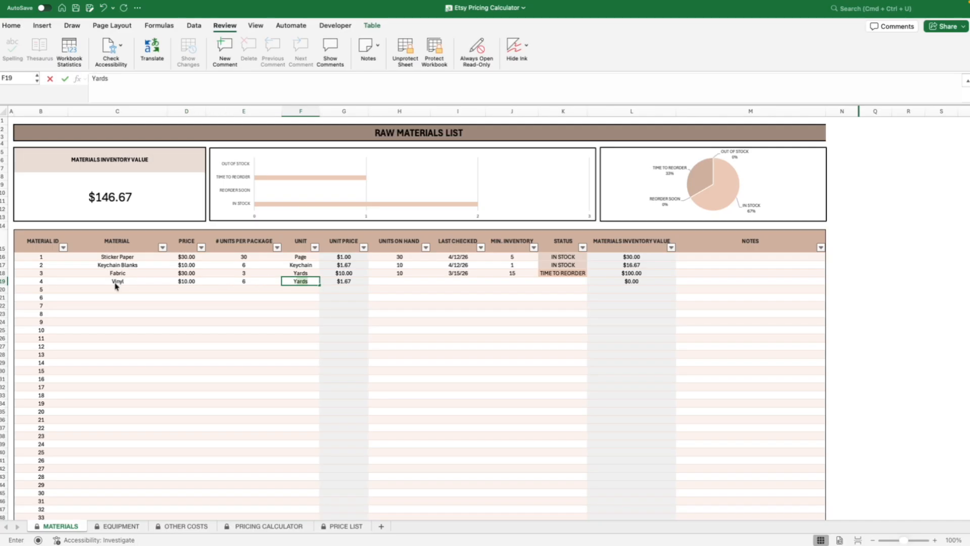
{"action": "key", "text": "Tab"}
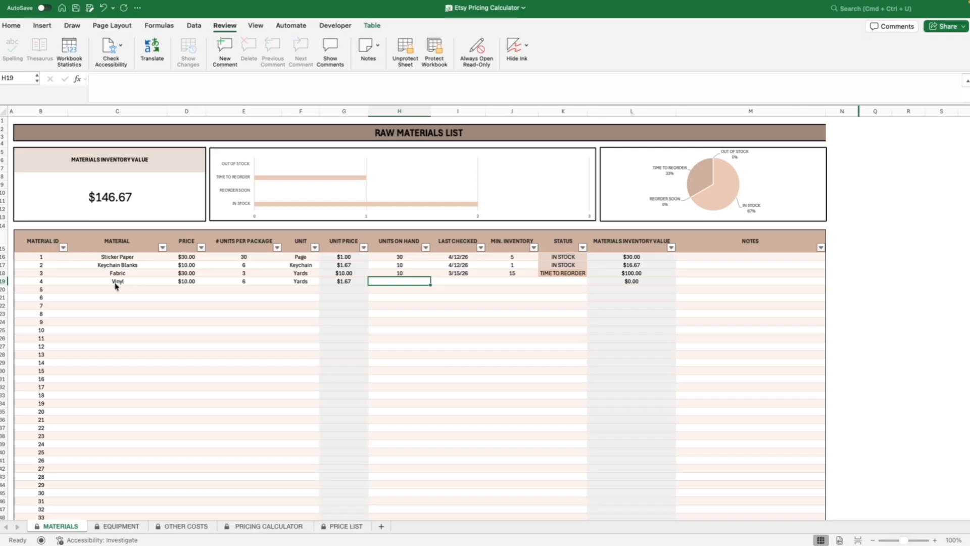
- Record 6 units on hand for Vinyl, last checked 4/16/26, with a minimum inventory of 3
{"action": "type", "text": "6"}
{"action": "key", "text": "Tab"}
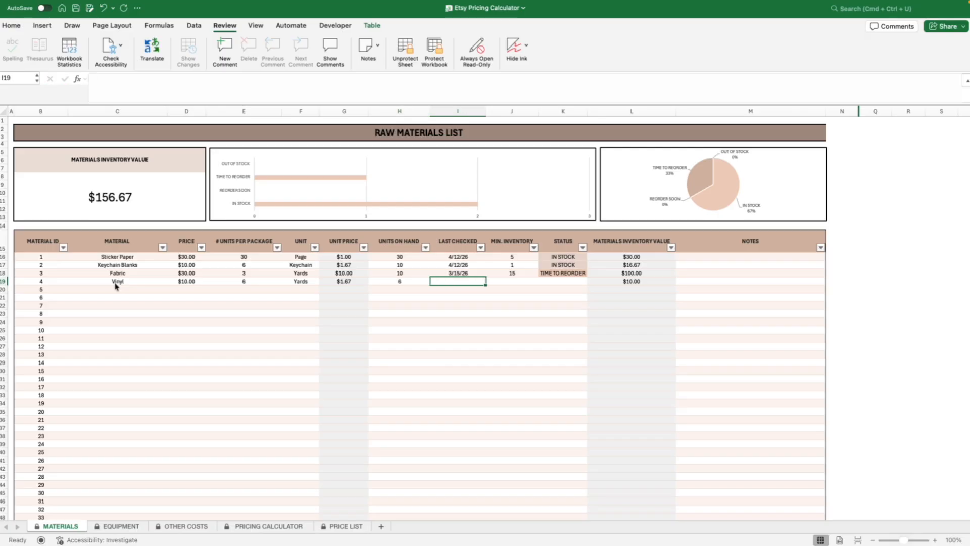
{"action": "type", "text": "04/"}
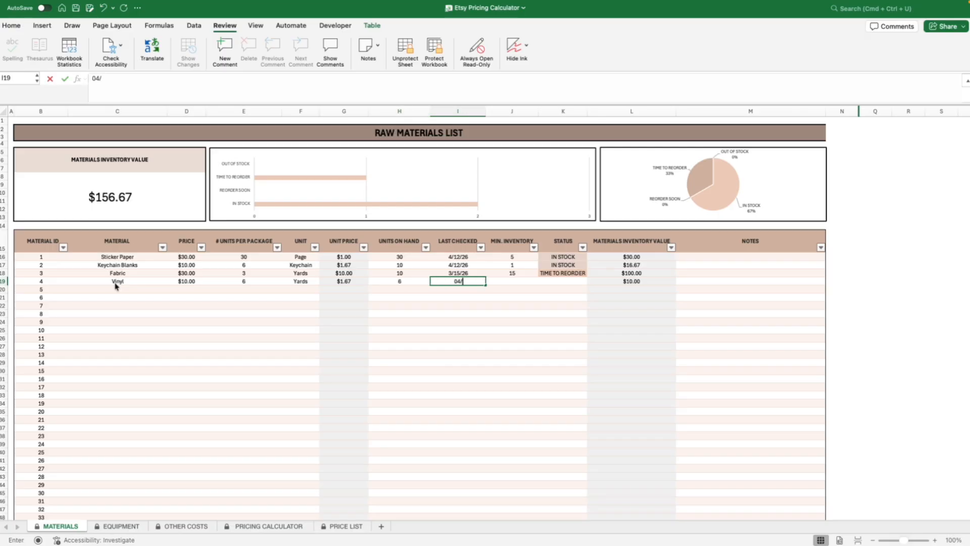
{"action": "type", "text": "16/26/26"}
{"action": "key", "text": "Tab"}
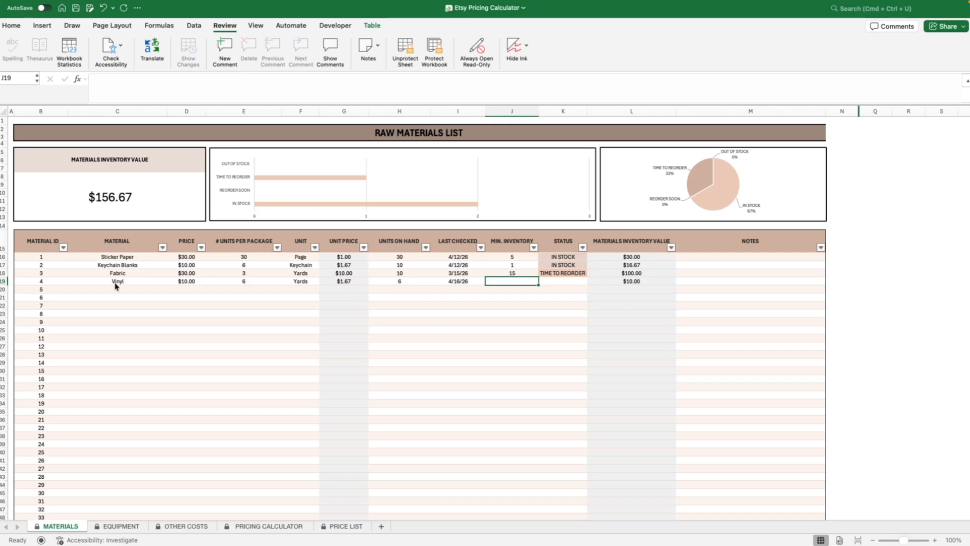
{"action": "type", "text": "3"}
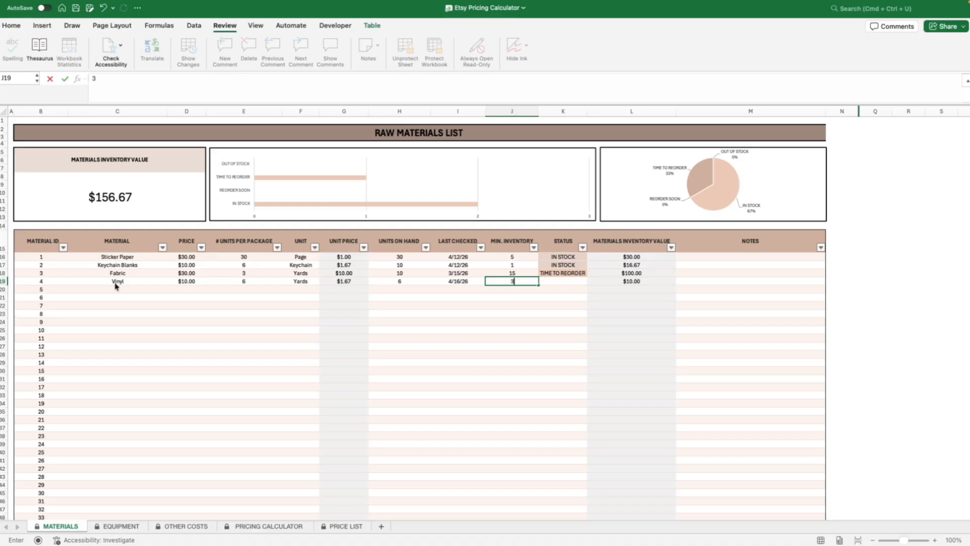
{"action": "key", "text": "Tab"}
- Set Vinyl's minimum inventory to 6
{"action": "key", "text": "Left"}
{"action": "key", "text": "Left"}
{"action": "key", "text": "Left"}
{"action": "key", "text": "Left"}
{"action": "key", "text": "Left"}
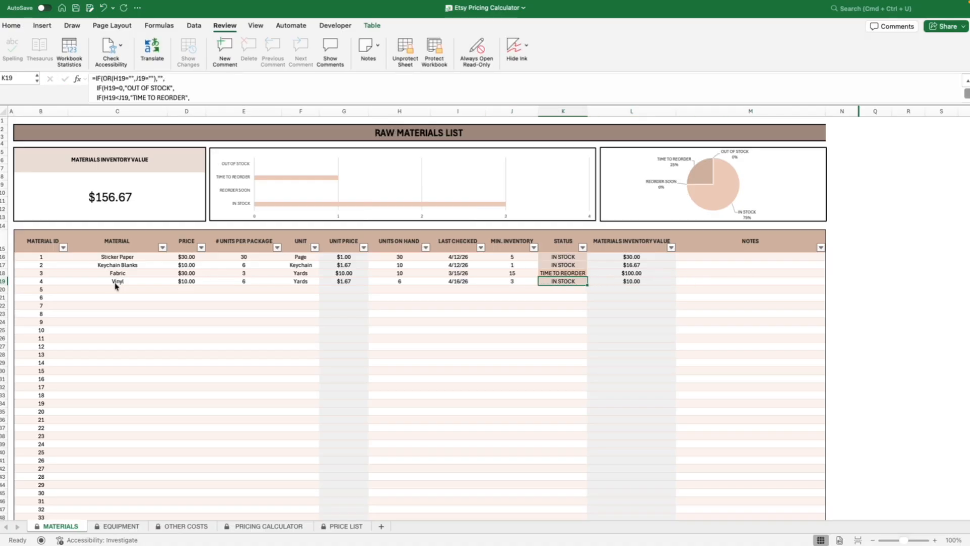
{"action": "key", "text": "Right"}
{"action": "key", "text": "Right"}
{"action": "key", "text": "Right"}
{"action": "key", "text": "Left"}
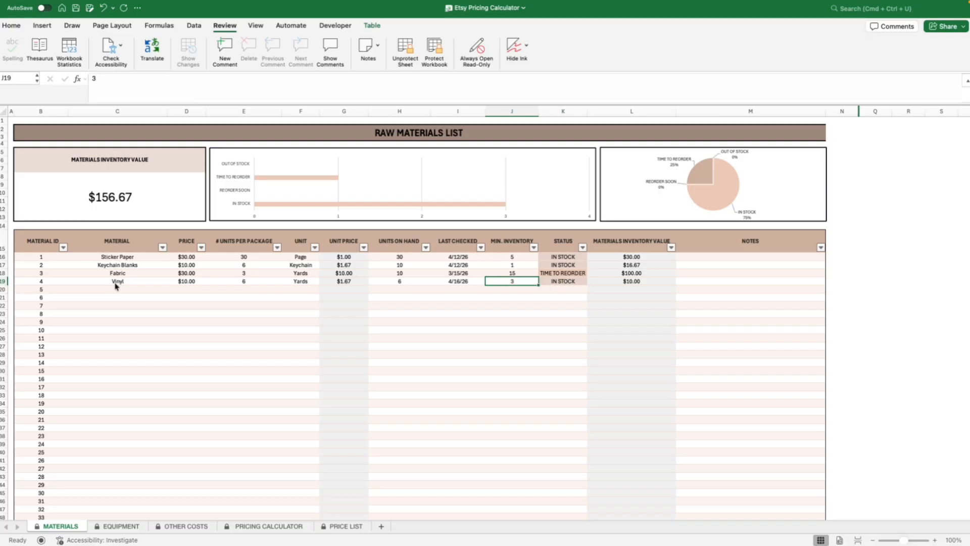
{"action": "type", "text": "6"}
{"action": "key", "text": "Tab"}
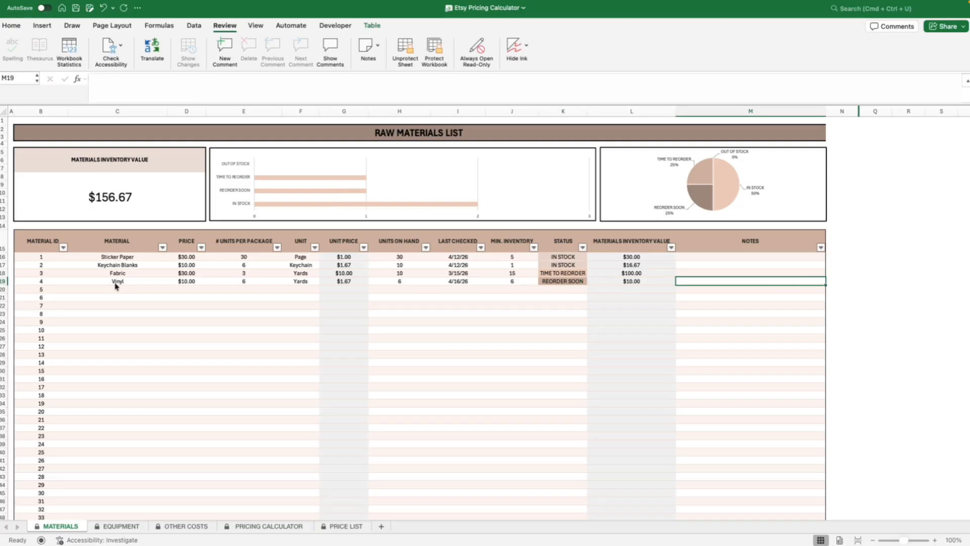
- Try 5 and 0 as Vinyl's units on hand to test the reorder status
{"action": "key", "text": "Left"}
{"action": "key", "text": "Left"}
{"action": "key", "text": "Left"}
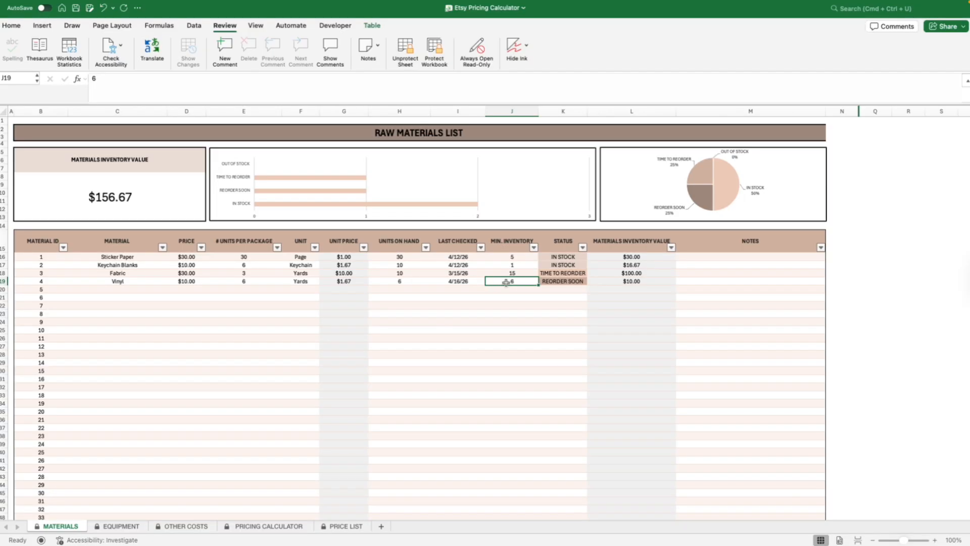
{"action": "key", "text": "Left"}
{"action": "key", "text": "Left"}
{"action": "type", "text": "5"}
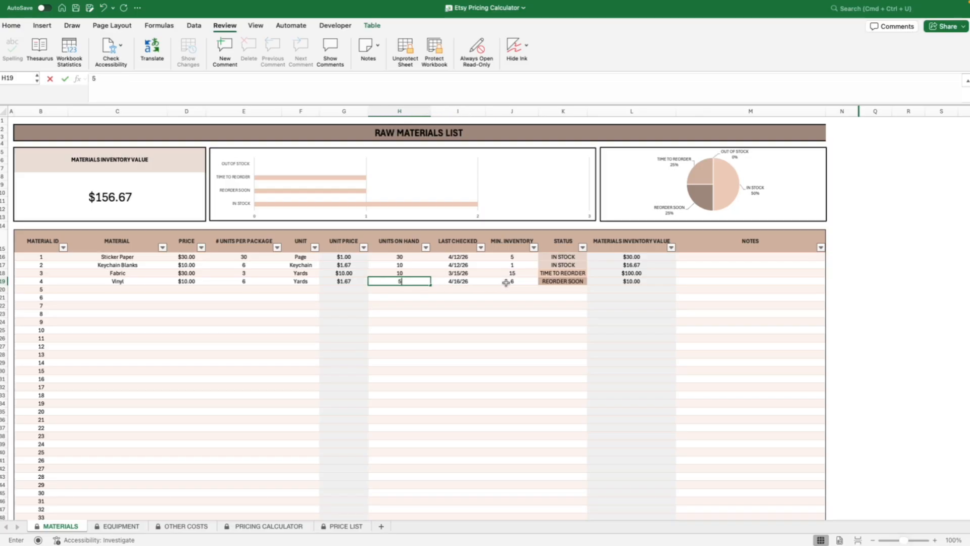
{"action": "key", "text": "Return"}
{"action": "key", "text": "Up"}
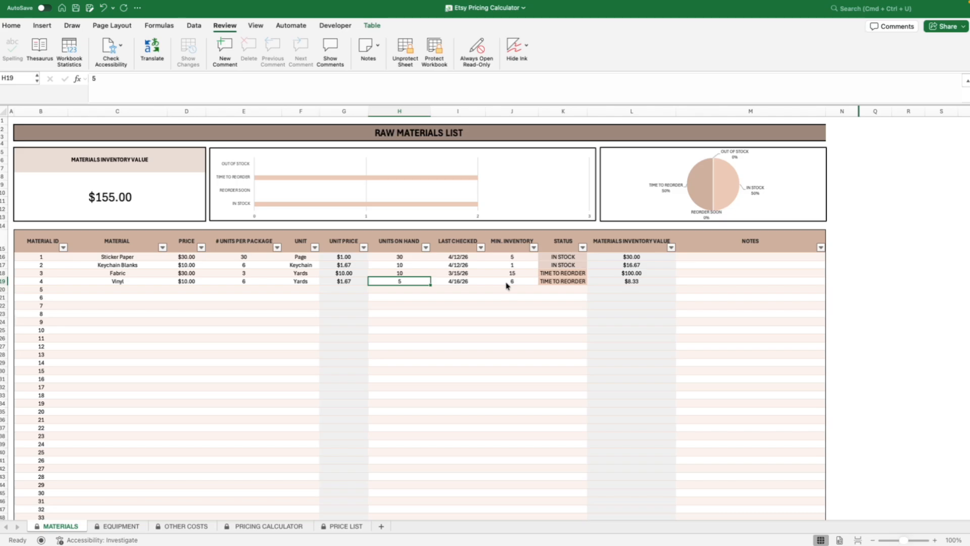
{"action": "type", "text": "0"}
{"action": "key", "text": "Return"}
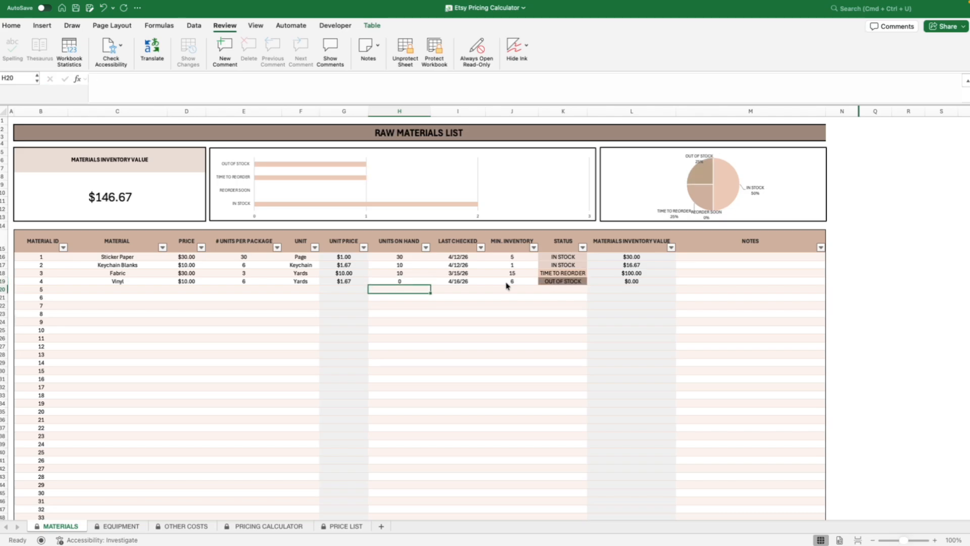
- Set Vinyl's units on hand back to 6
{"action": "left_click", "coordinate": [551, 276]}
{"action": "left_click", "coordinate": [517, 281]}
{"action": "left_click", "coordinate": [405, 281]}
{"action": "left_click", "coordinate": [503, 281]}
{"action": "left_click", "coordinate": [403, 281]}
{"action": "type", "text": "6"}
{"action": "key", "text": "Return"}
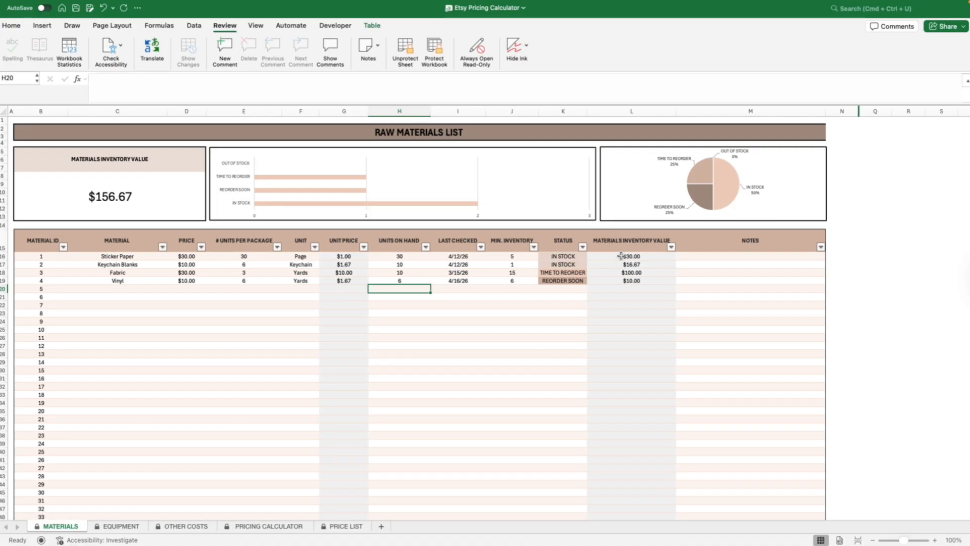
- Examine the calculated inventory values and unit prices of the four listed materials
{"action": "left_click_drag", "start_coordinate": [622, 256], "coordinate": [618, 276]}
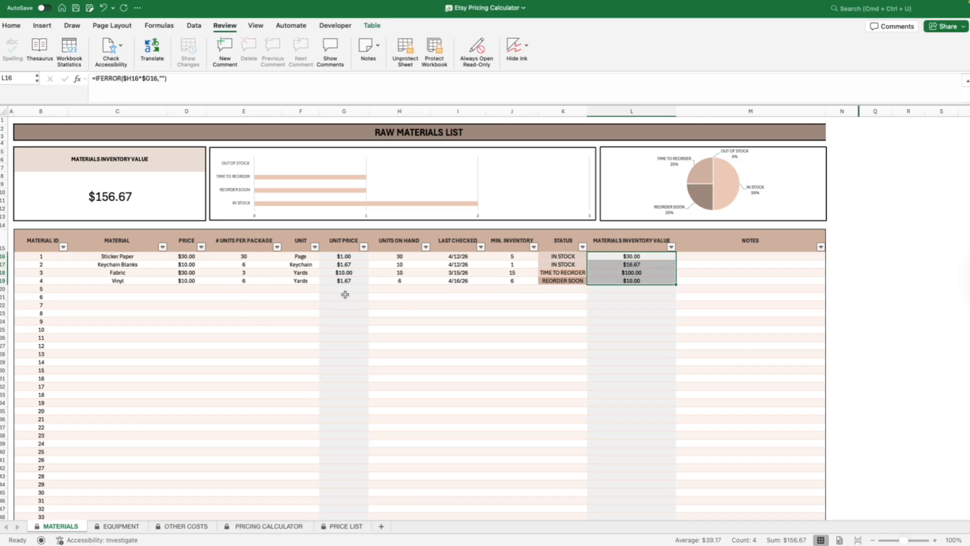
{"action": "left_click_drag", "start_coordinate": [400, 257], "coordinate": [337, 283]}
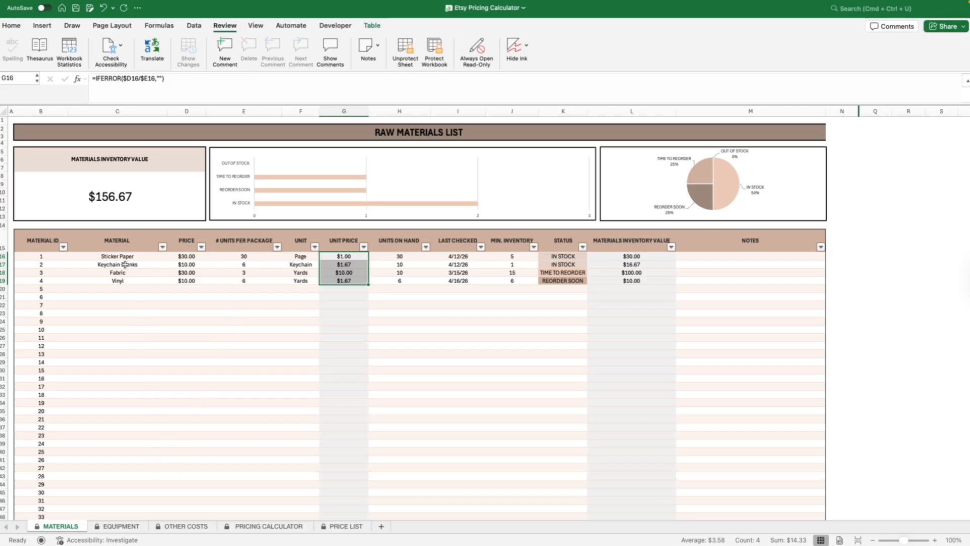
{"action": "mouse_move", "coordinate": [105, 281]}
{"action": "left_mouse_down"}
{"action": "mouse_move", "coordinate": [102, 295]}
{"action": "mouse_move", "coordinate": [109, 280]}
{"action": "left_mouse_up"}
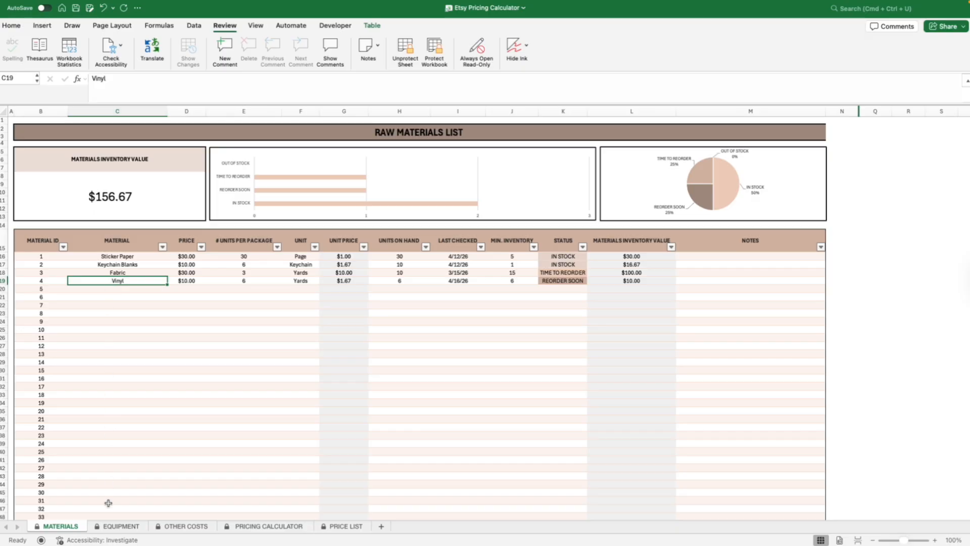
- Examine the Printer, Silhouette and Ink entries on the EQUIPMENT sheet and compare that sheet with the MATERIALS sheet
{"action": "left_click", "coordinate": [117, 526]}
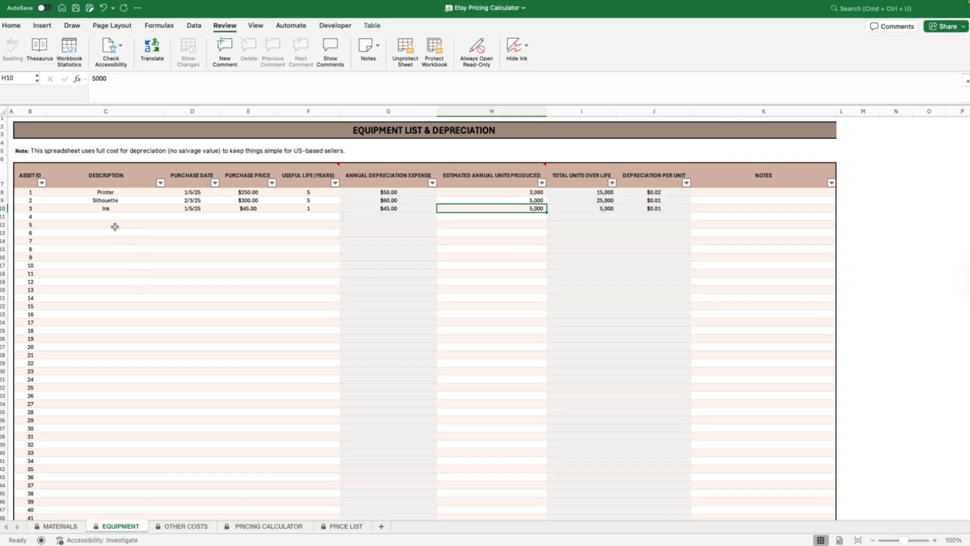
{"action": "left_click", "coordinate": [113, 195]}
{"action": "left_click", "coordinate": [112, 201]}
{"action": "left_click", "coordinate": [110, 208]}
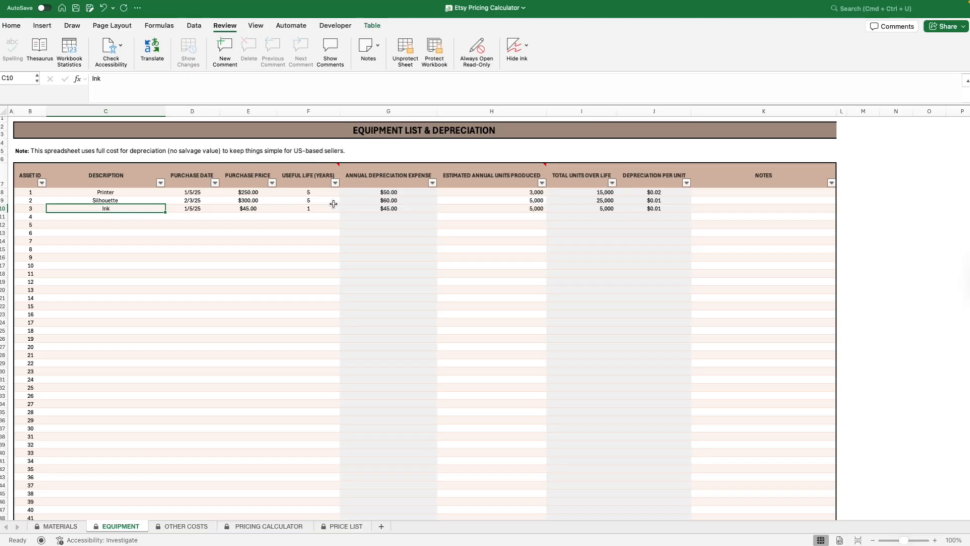
{"action": "left_click", "coordinate": [63, 526]}
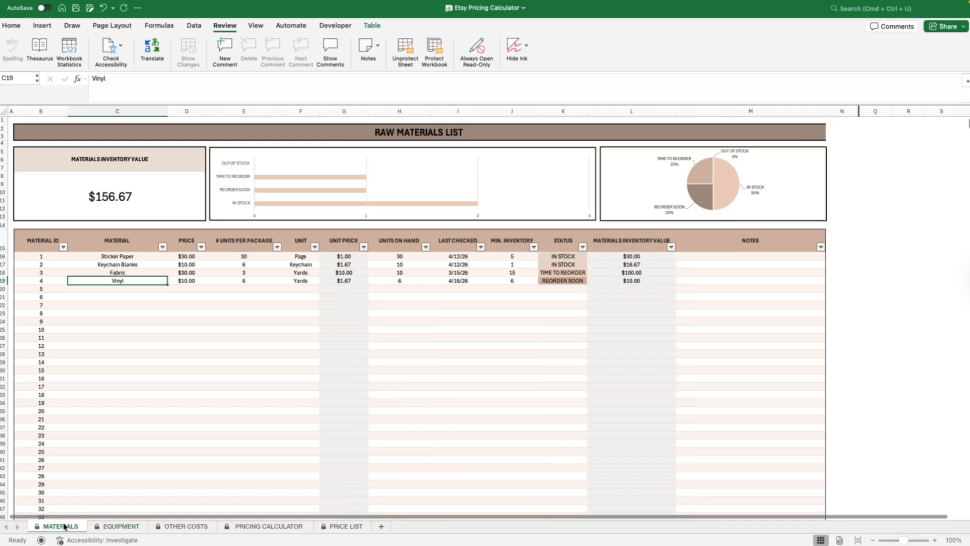
{"action": "left_click", "coordinate": [109, 527]}
{"action": "left_click", "coordinate": [61, 526]}
{"action": "left_click", "coordinate": [130, 528]}
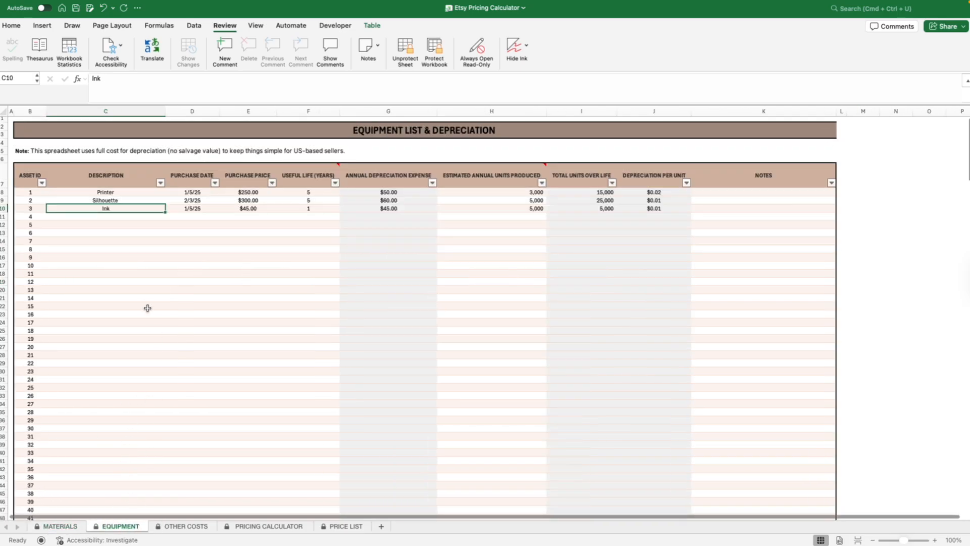
- Add Cricut as asset 4 in the equipment list with purchase date 3/15/26 and purchase price $350
{"action": "left_click", "coordinate": [115, 219]}
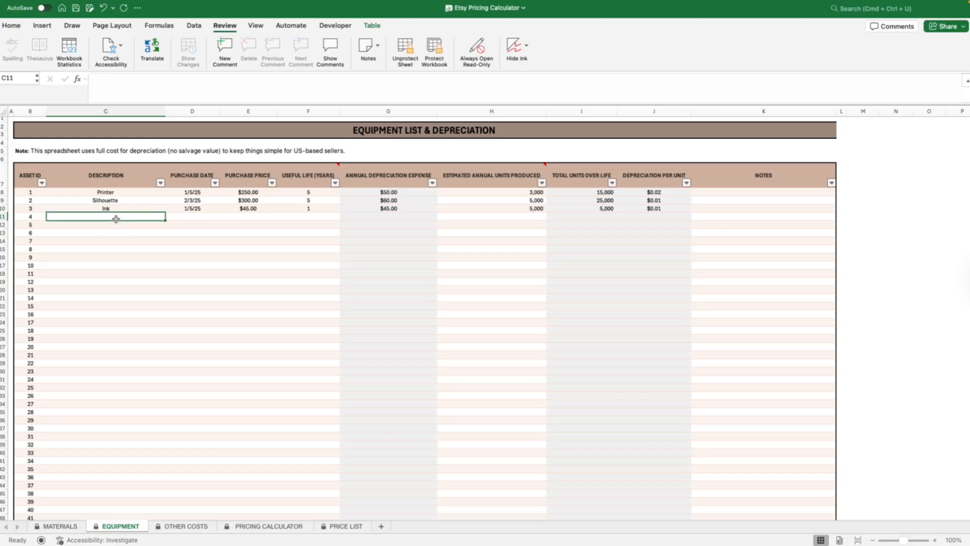
{"action": "type", "text": "C"}
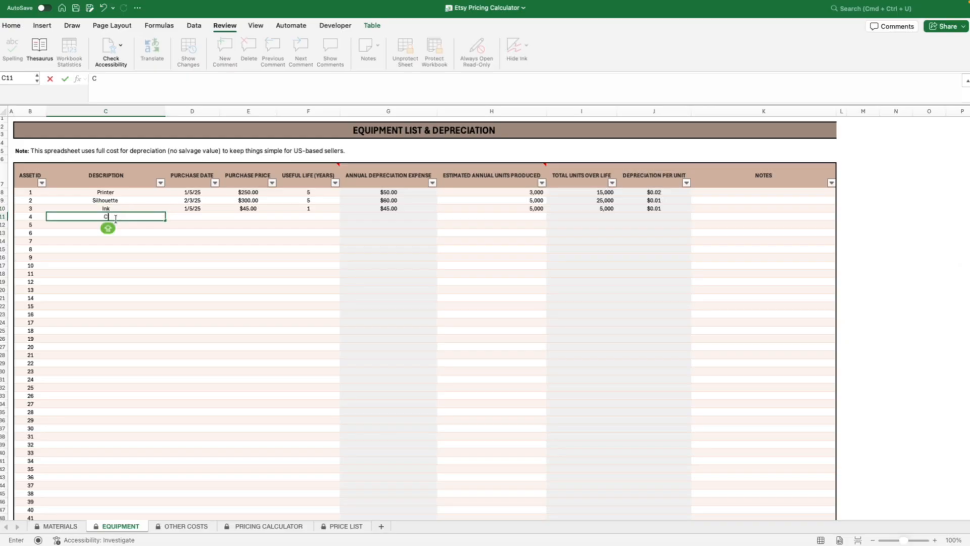
{"action": "type", "text": "ricut"}
{"action": "key", "text": "Tab"}
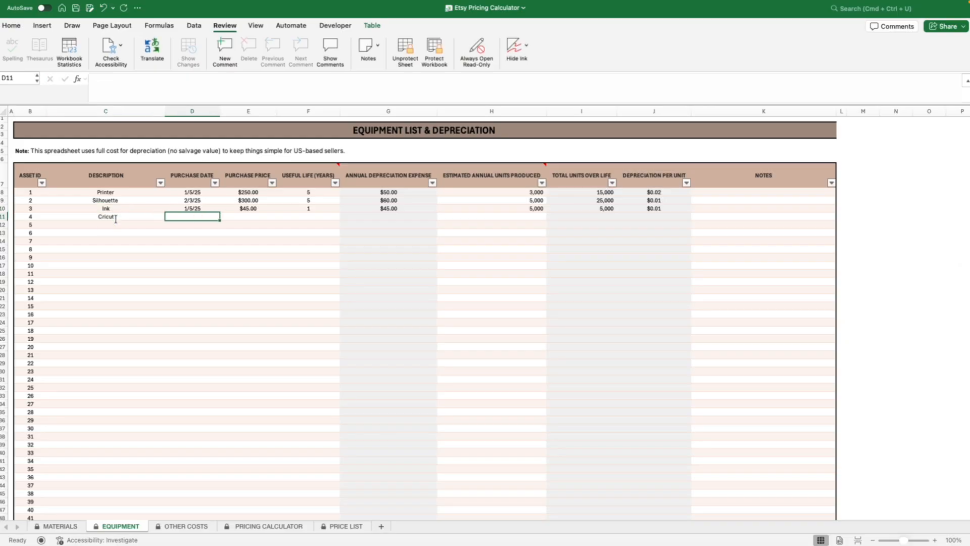
{"action": "type", "text": "3/15/26"}
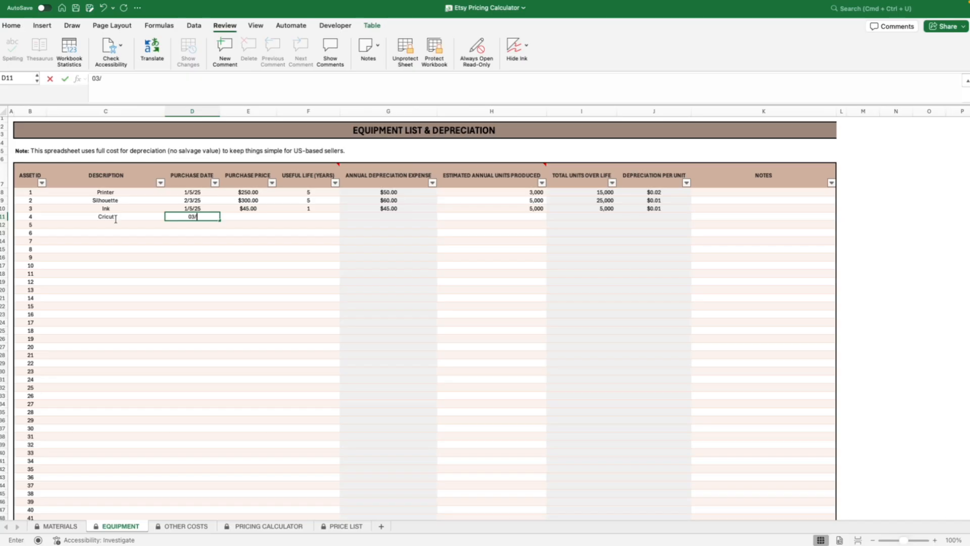
{"action": "key", "text": "Tab"}
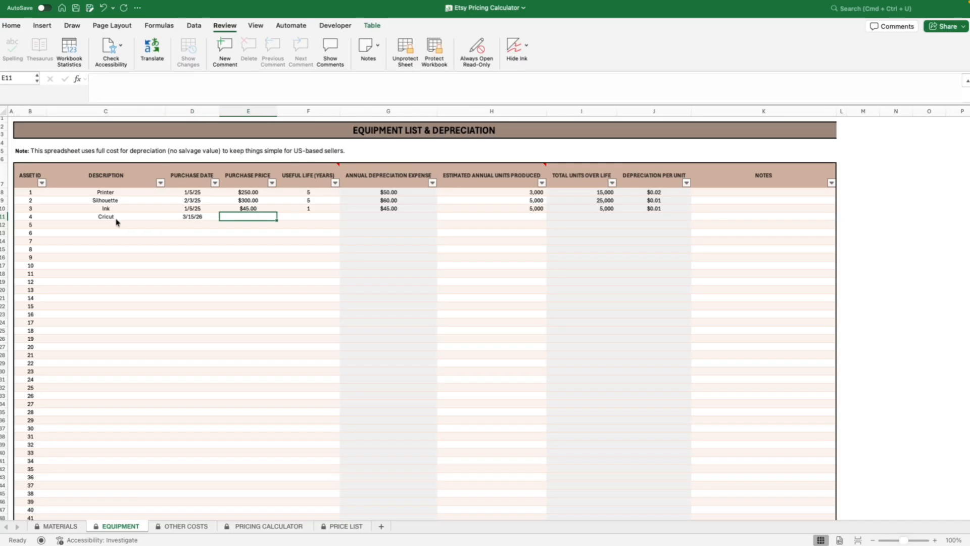
{"action": "type", "text": "350"}
{"action": "key", "text": "Tab"}
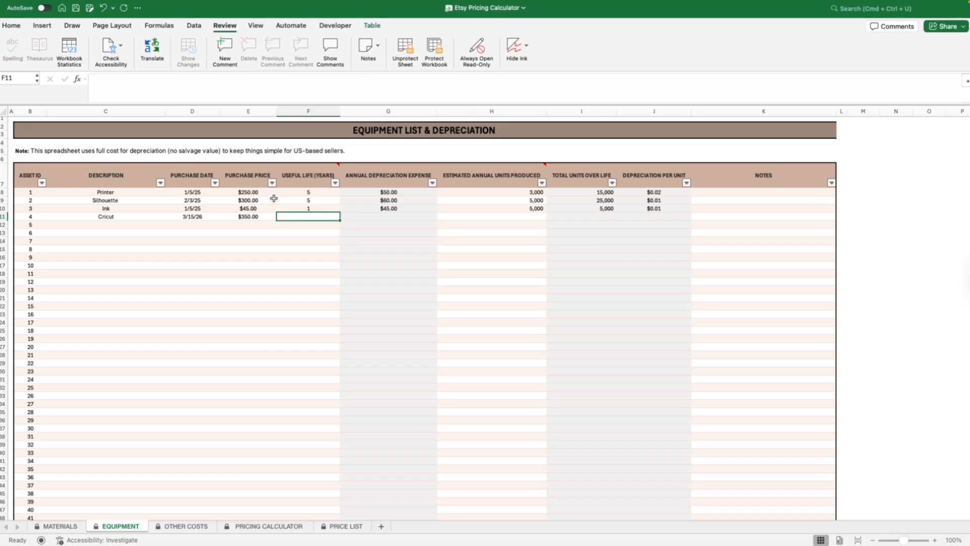
- Set the Cricut's useful life to 5 years in the equipment list
{"action": "left_click", "coordinate": [112, 217]}
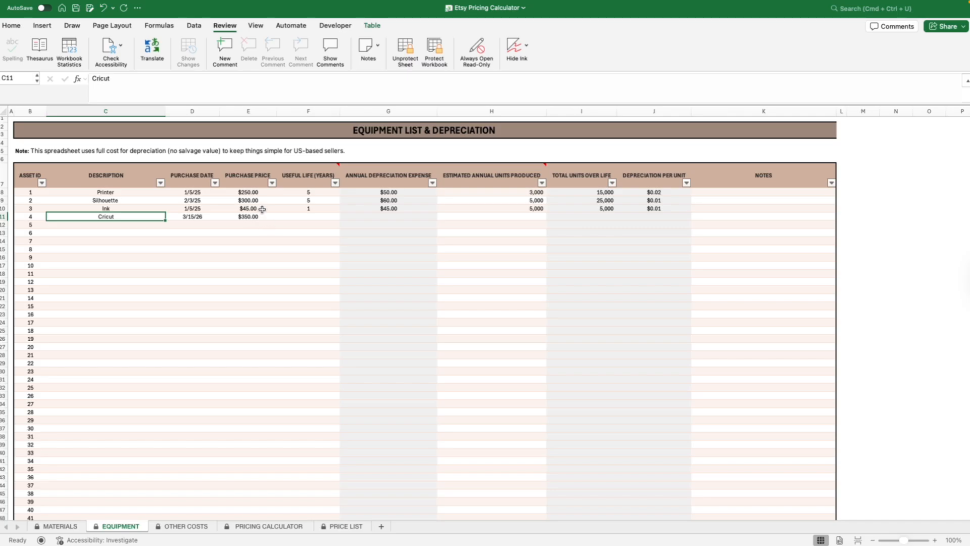
{"action": "left_click", "coordinate": [309, 216]}
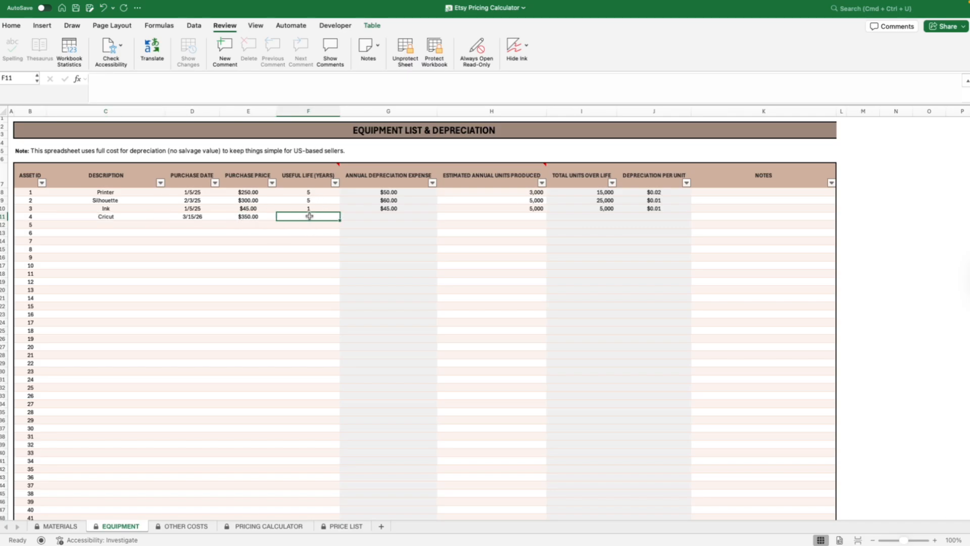
{"action": "type", "text": "5"}
{"action": "key", "text": "Return"}
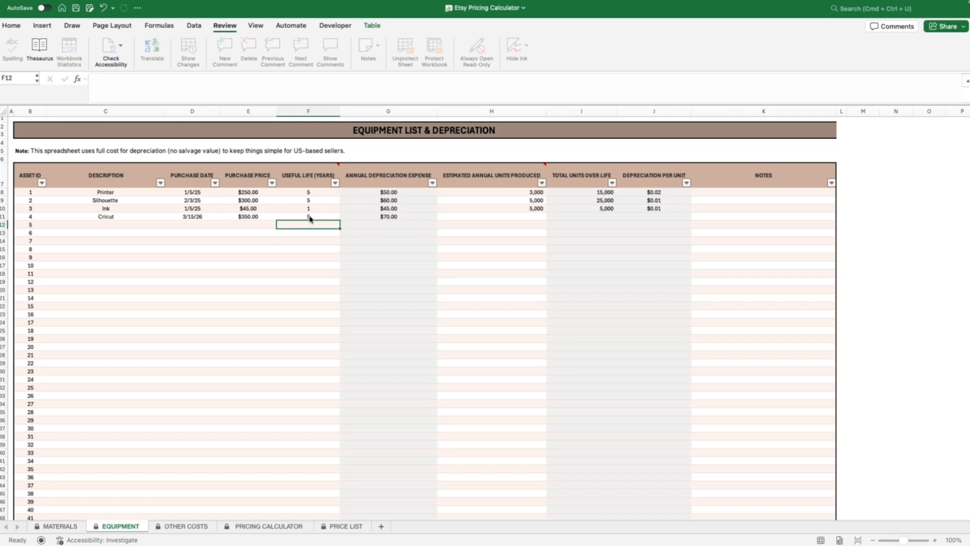
{"action": "left_click", "coordinate": [310, 217]}
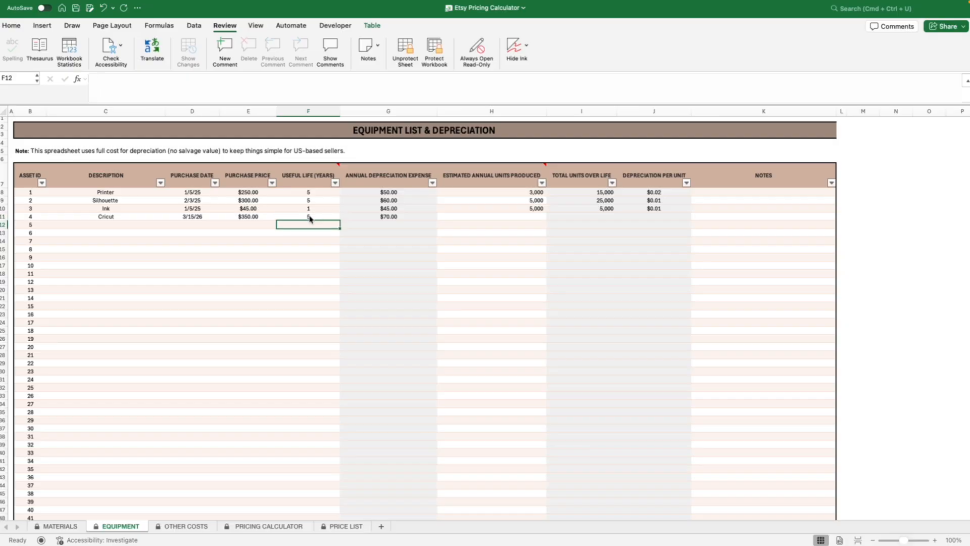
- Examine the Cricut's purchase date, price and useful life together with its annual depreciation formula
{"action": "key", "text": "Left"}
{"action": "key", "text": "Left"}
{"action": "key", "text": "Left"}
{"action": "key", "text": "Left"}
{"action": "key", "text": "Right"}
{"action": "key", "text": "Right"}
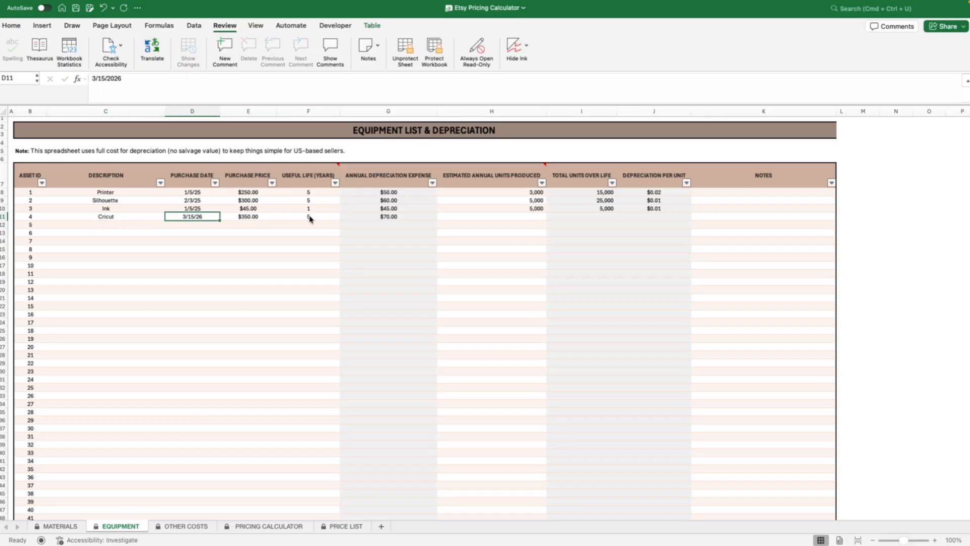
{"action": "key", "text": "Right"}
{"action": "key", "text": "Right"}
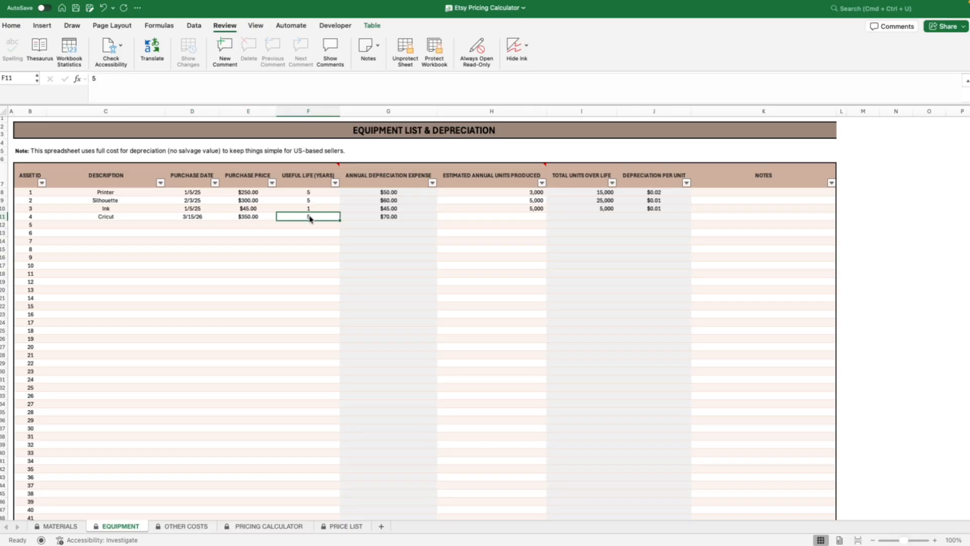
{"action": "key", "text": "Right"}
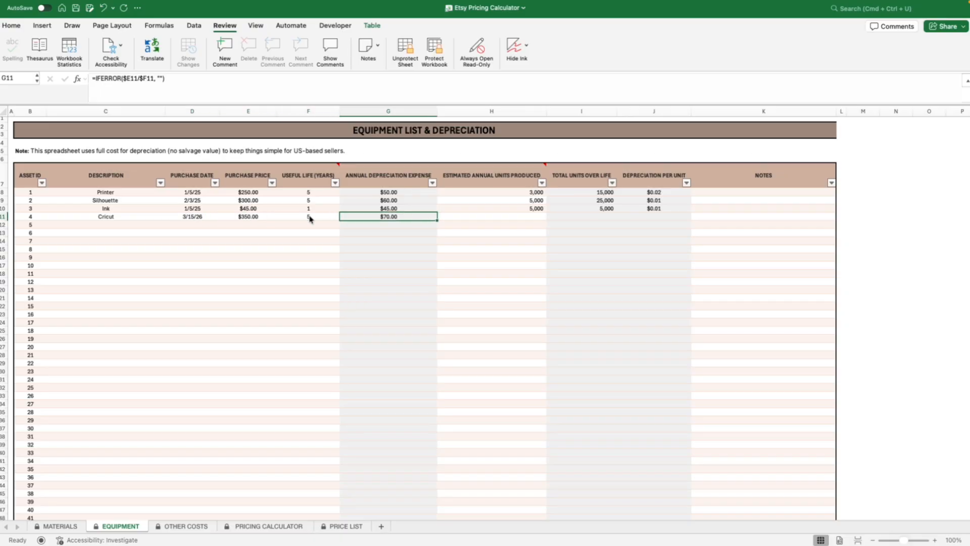
{"action": "key", "text": "Left"}
{"action": "key", "text": "Left"}
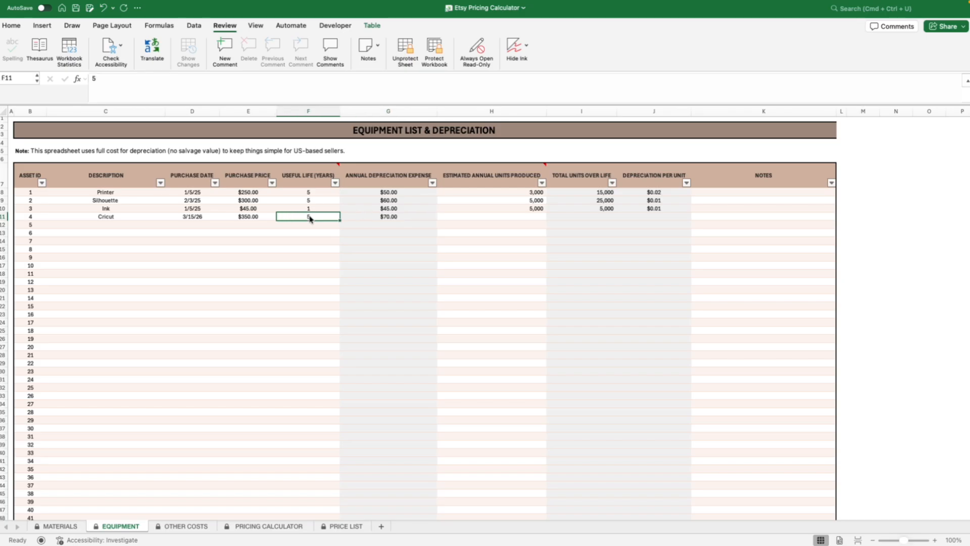
- Set the Cricut's estimated annual units produced to 5000
{"action": "key", "text": "Right"}
{"action": "key", "text": "Right"}
{"action": "key", "text": "Right"}
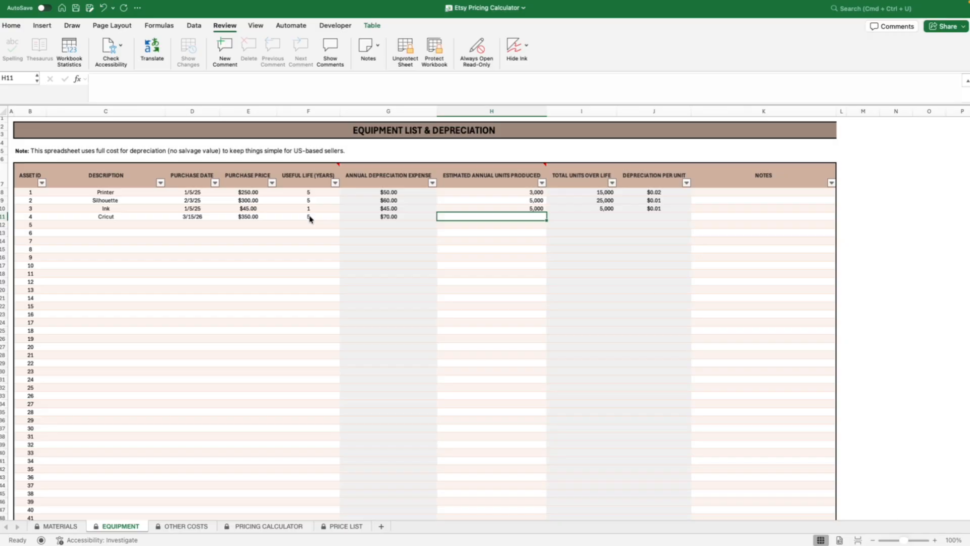
{"action": "type", "text": "5000"}
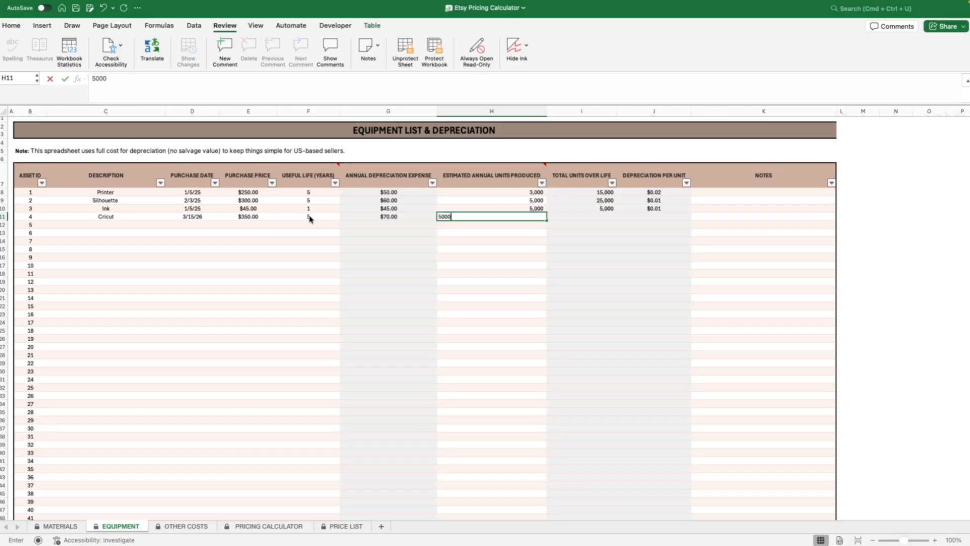
{"action": "key", "text": "Tab"}
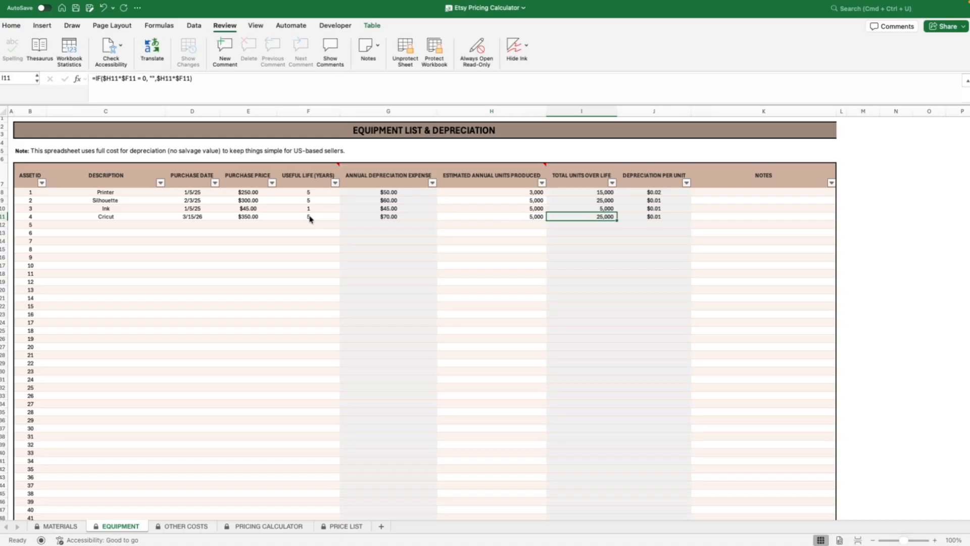
- Examine the Cricut's calculated lifetime units and depreciation, the equipment descriptions, and the per-unit depreciation of the Printer and Silhouette
{"action": "key", "text": "Left"}
{"action": "key", "text": "Right"}
{"action": "key", "text": "Right"}
{"action": "key", "text": "Left"}
{"action": "key", "text": "Left"}
{"action": "key", "text": "Left"}
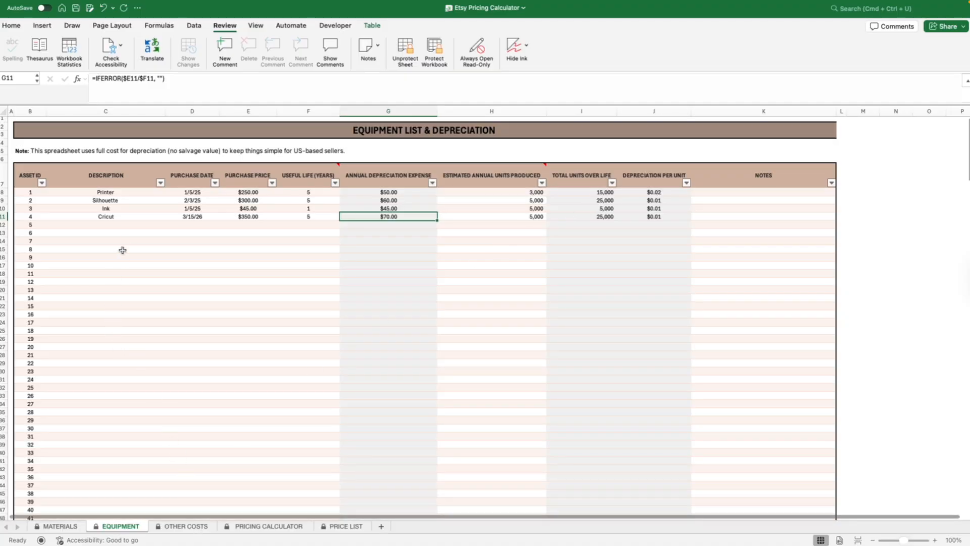
{"action": "left_click_drag", "start_coordinate": [106, 192], "coordinate": [103, 322]}
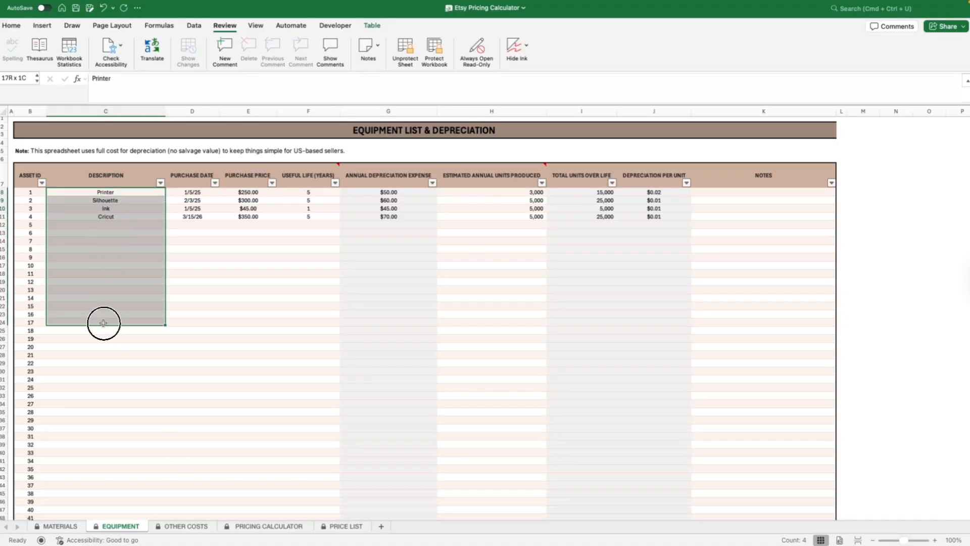
{"action": "left_click", "coordinate": [127, 265]}
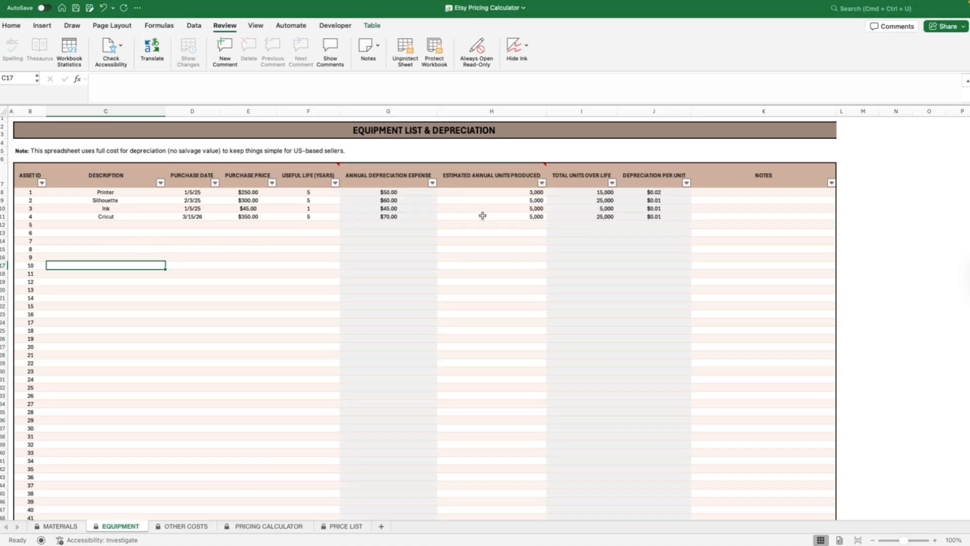
{"action": "mouse_move", "coordinate": [652, 192]}
{"action": "left_mouse_down"}
{"action": "mouse_move", "coordinate": [651, 216]}
{"action": "mouse_move", "coordinate": [649, 191]}
{"action": "mouse_move", "coordinate": [646, 200]}
{"action": "left_mouse_up"}
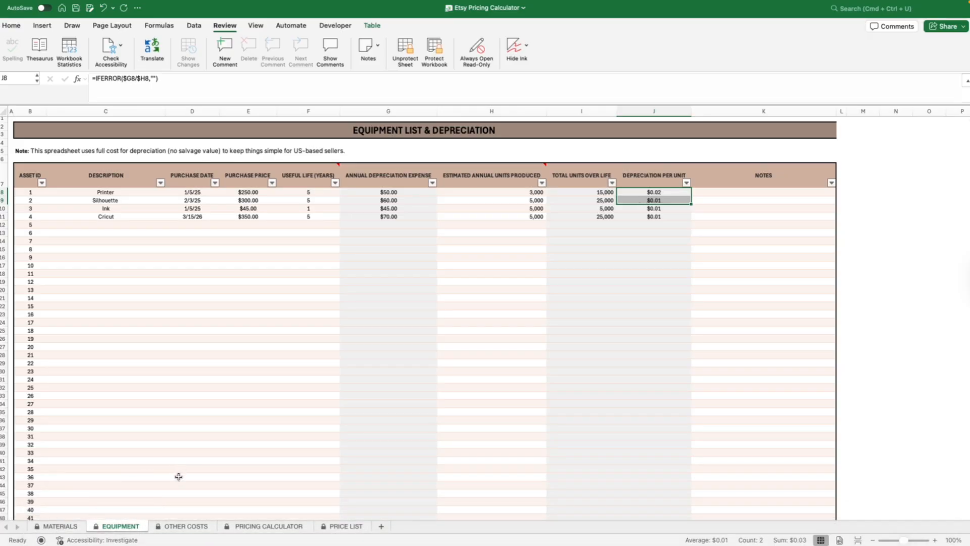
- Add Envelope as item 2 on the OTHER COSTS sheet
{"action": "left_click", "coordinate": [185, 525]}
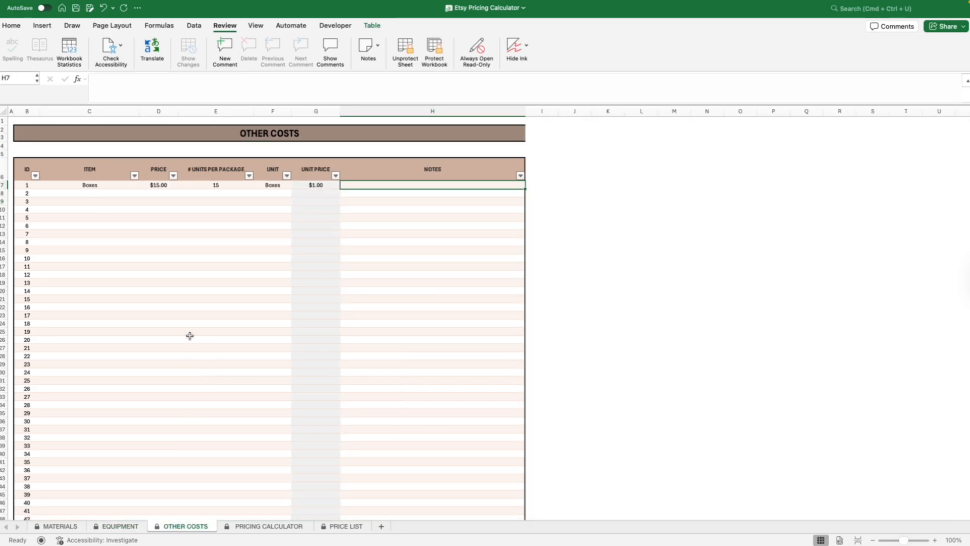
{"action": "left_click", "coordinate": [89, 186]}
{"action": "left_click", "coordinate": [91, 193]}
{"action": "type", "text": "Envelope"}
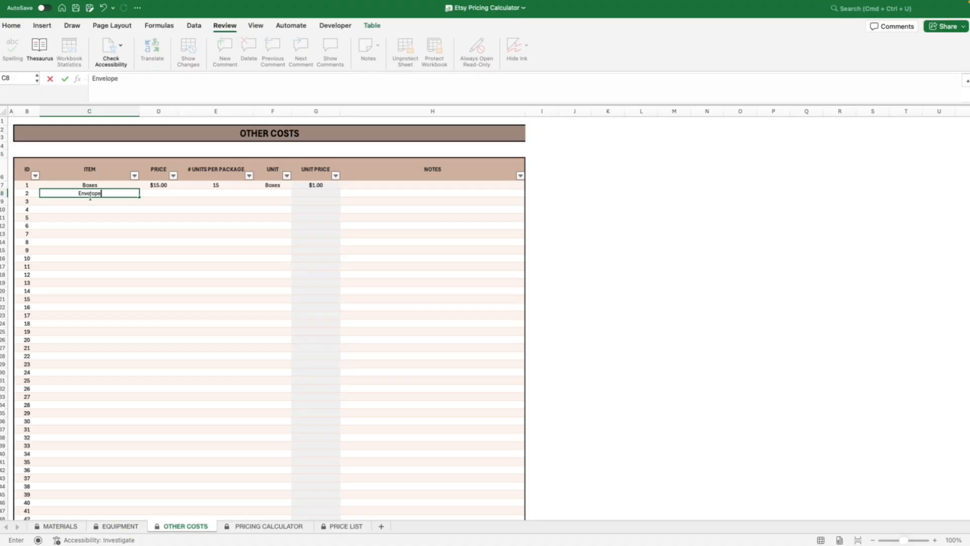
{"action": "key", "text": "Tab"}
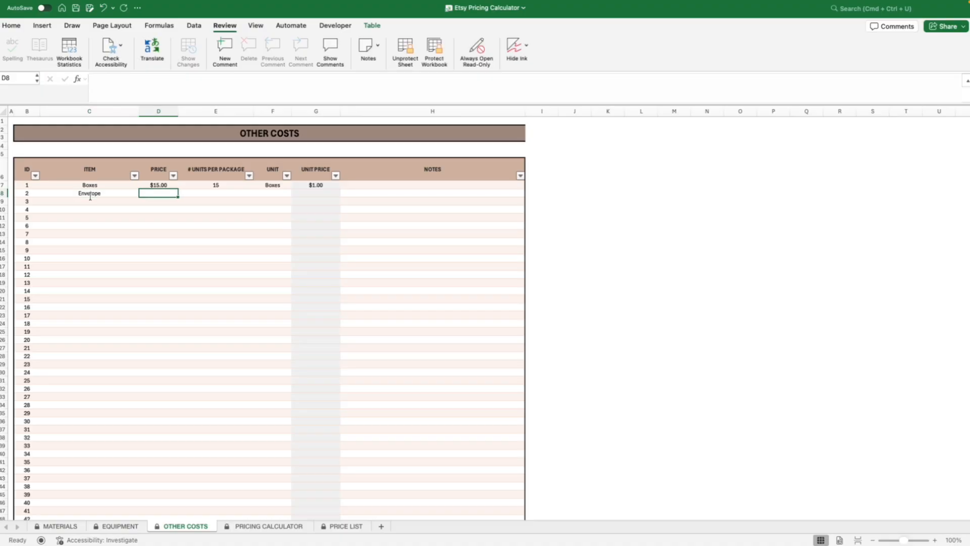
- Fill in the Envelope row with price $8, 100 units per package and unit Envelope, and check its unit price formula
{"action": "type", "text": "8"}
{"action": "key", "text": "Tab"}
{"action": "type", "text": "100"}
{"action": "key", "text": "Tab"}
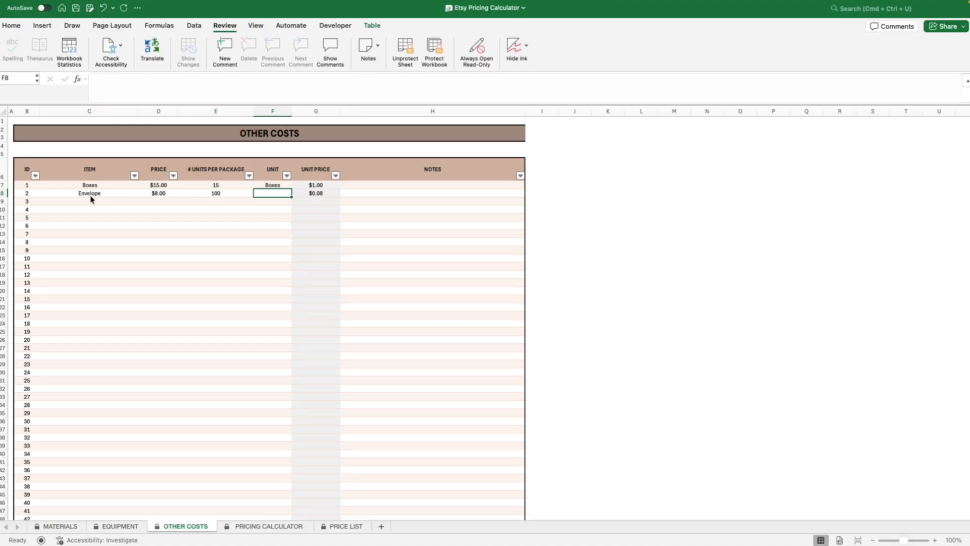
{"action": "type", "text": "Envel"}
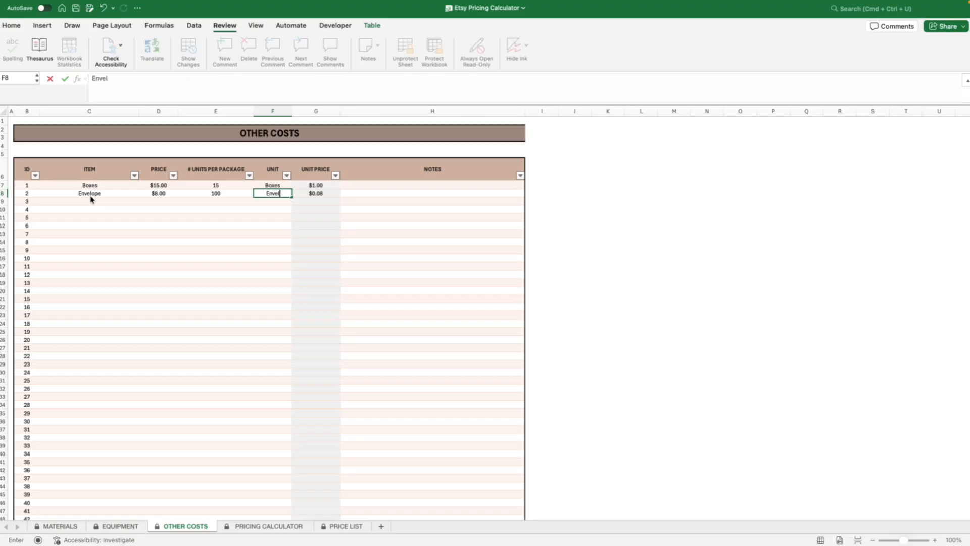
{"action": "type", "text": "ope"}
{"action": "key", "text": "Tab"}
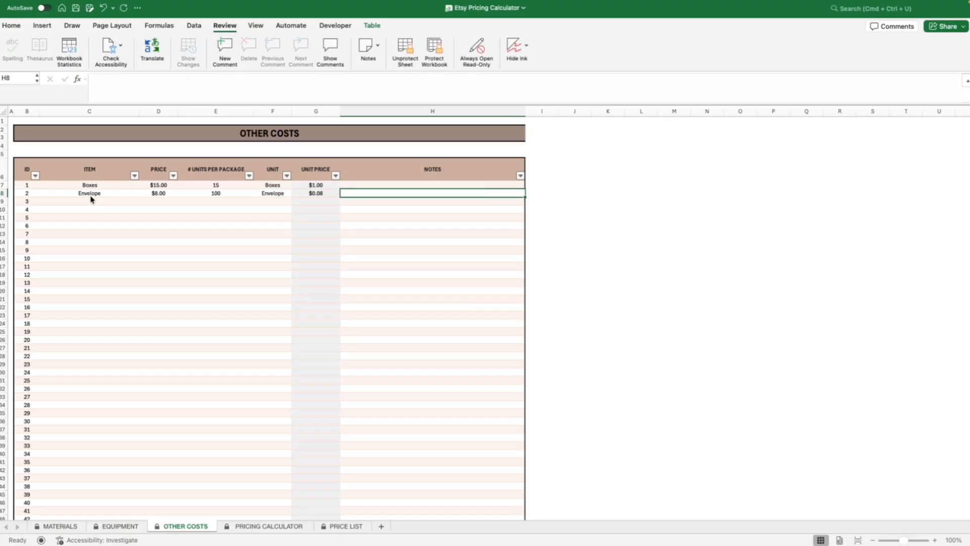
{"action": "left_click", "coordinate": [310, 195]}
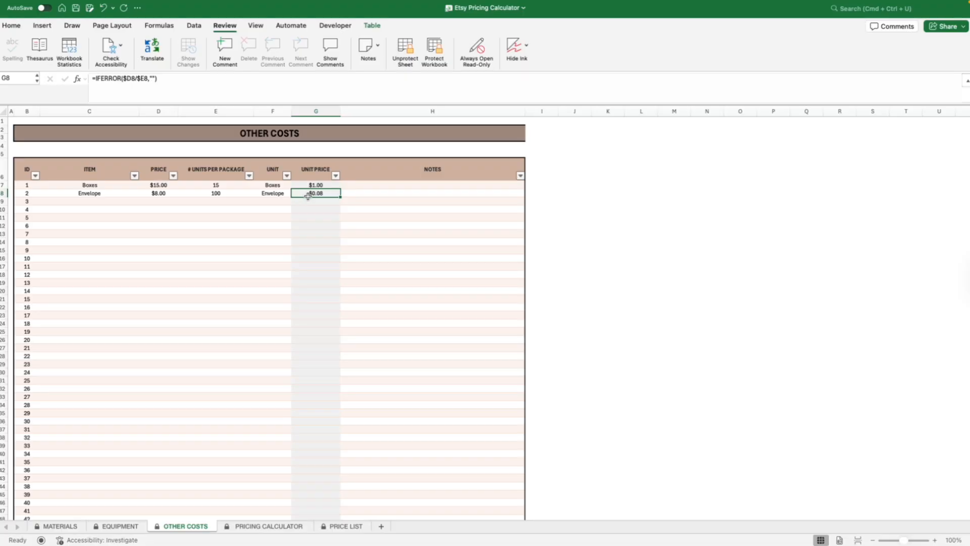
- Add Do Not Bend Sticker as item 3 in the other costs list
{"action": "left_click", "coordinate": [104, 201]}
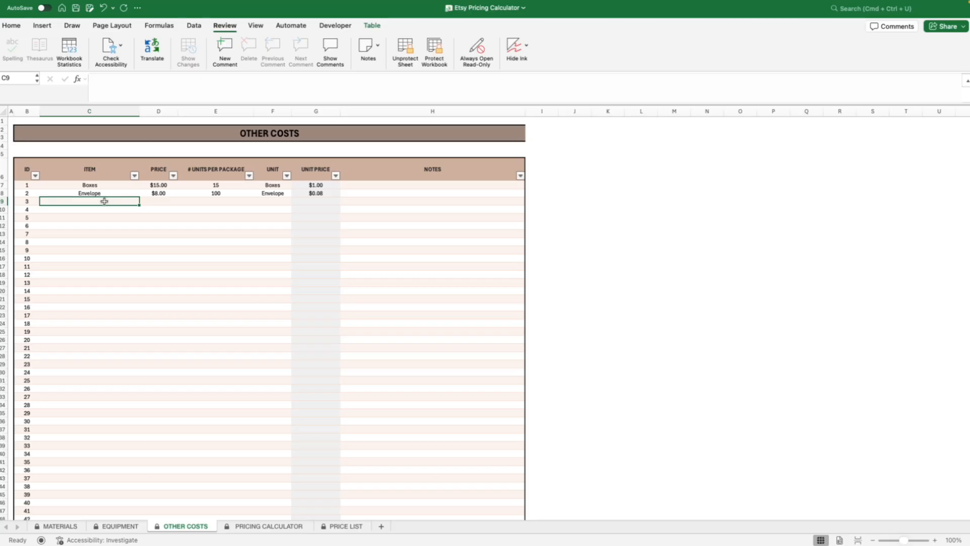
{"action": "type", "text": "Do"}
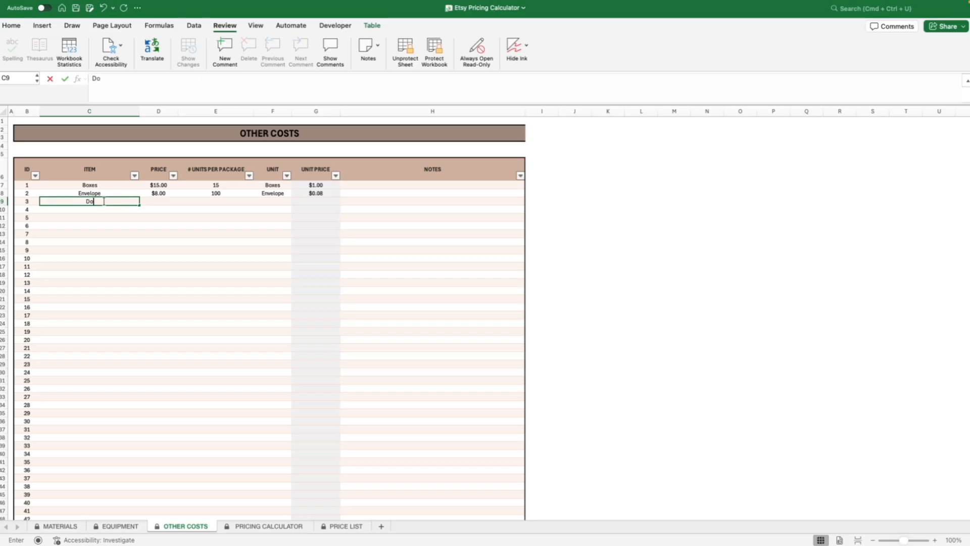
{"action": "type", "text": " Not Be"}
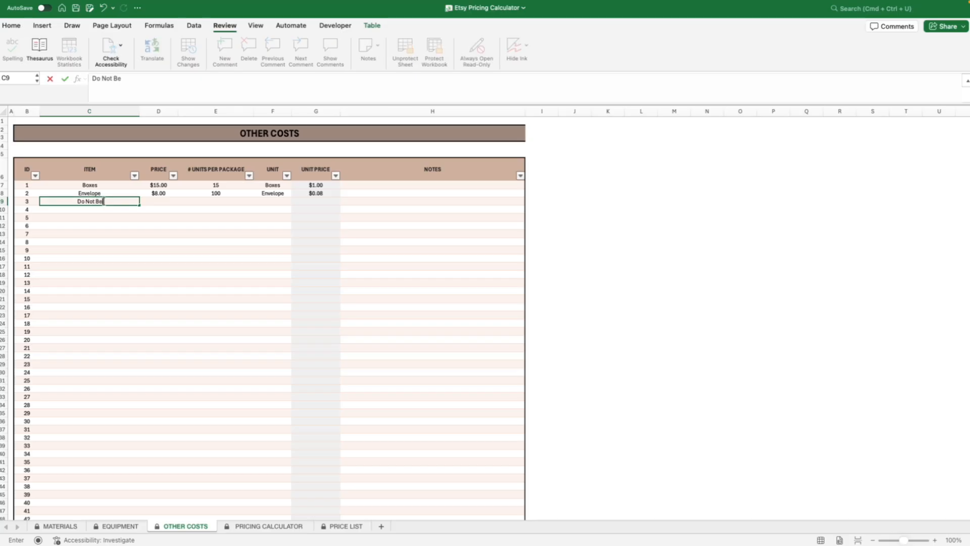
{"action": "type", "text": "nd"}
{"action": "key", "text": "Tab"}
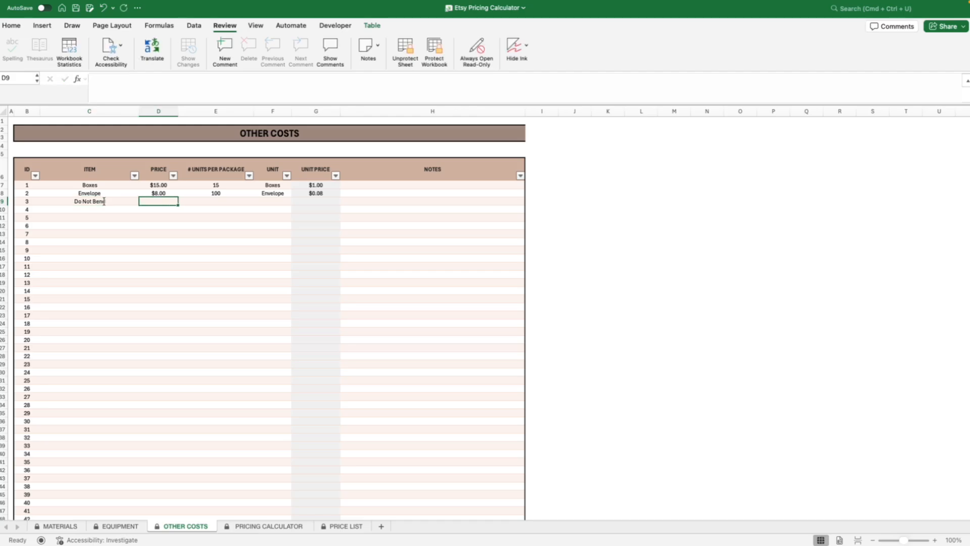
{"action": "left_click", "coordinate": [104, 201]}
{"action": "double_click", "coordinate": [118, 201]}
{"action": "type", "text": "St"}
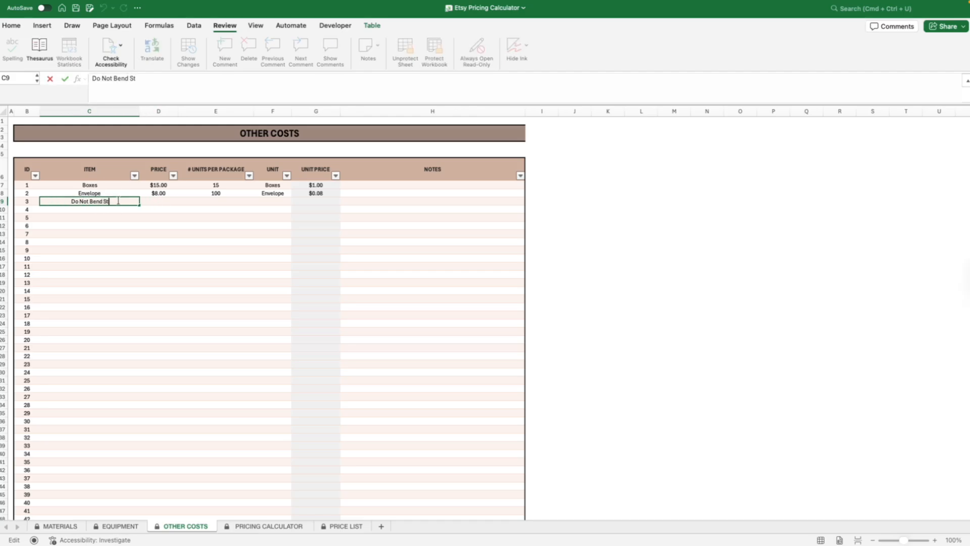
{"action": "type", "text": "icker"}
{"action": "key", "text": "Tab"}
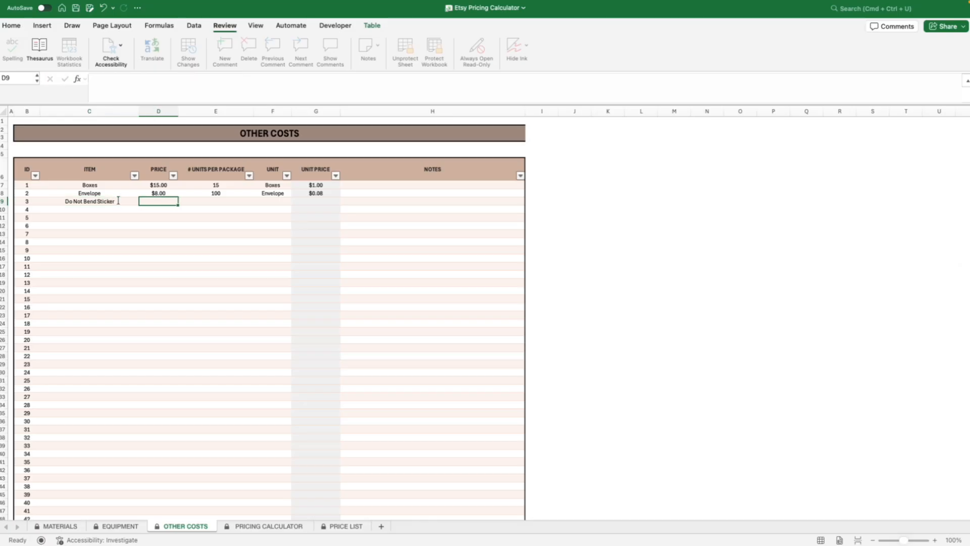
- Fill in the Do Not Bend Sticker row with price $10, 1000 units per package and unit Sticker
{"action": "type", "text": "10"}
{"action": "key", "text": "Tab"}
{"action": "type", "text": "1000"}
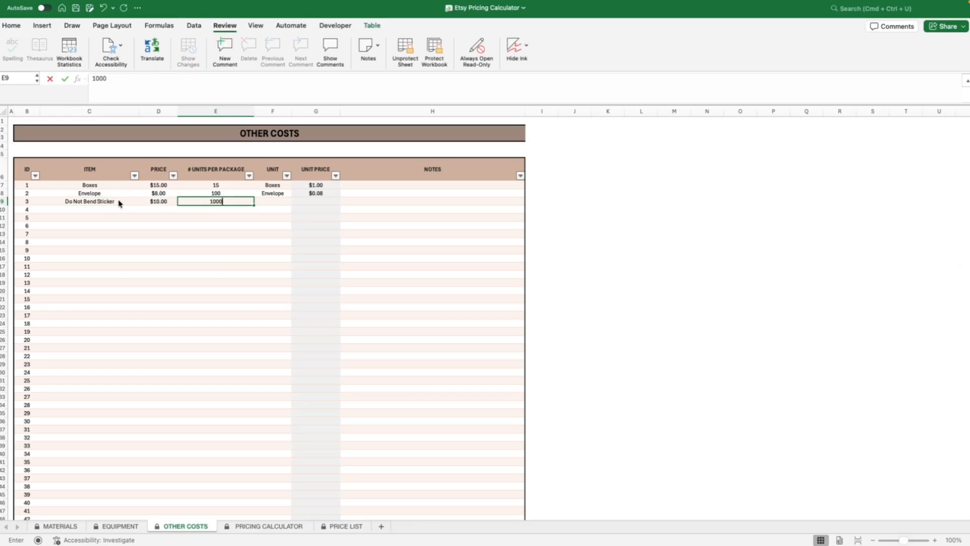
{"action": "key", "text": "Tab"}
{"action": "type", "text": "Sticker"}
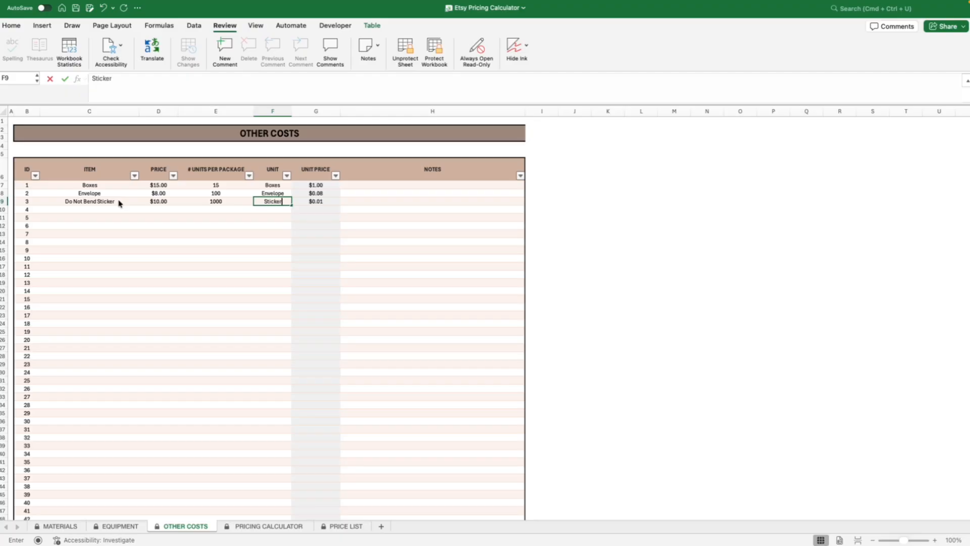
{"action": "key", "text": "Tab"}
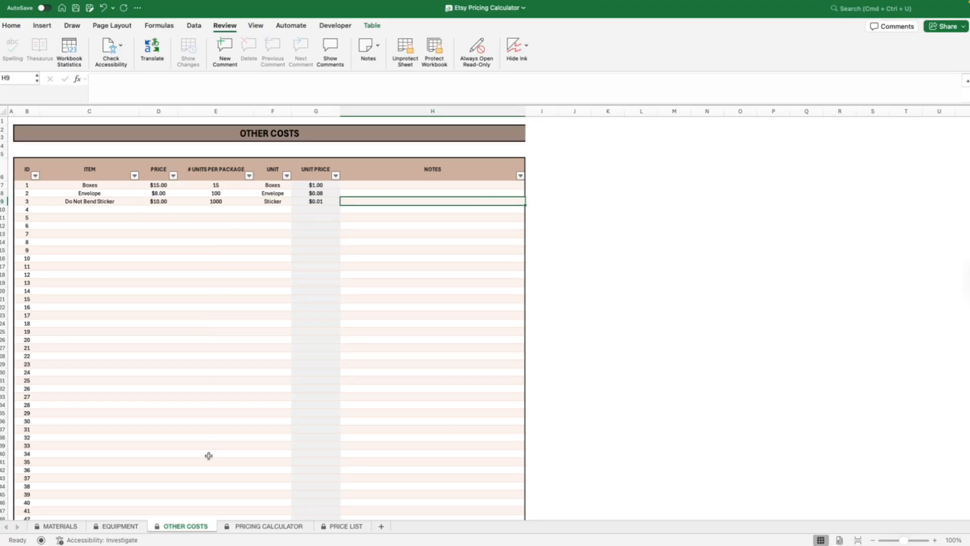
{"action": "left_click", "coordinate": [97, 209]}
{"action": "left_click_drag", "start_coordinate": [97, 210], "coordinate": [97, 226]}
{"action": "left_click", "coordinate": [98, 211]}
{"action": "left_click", "coordinate": [99, 218]}
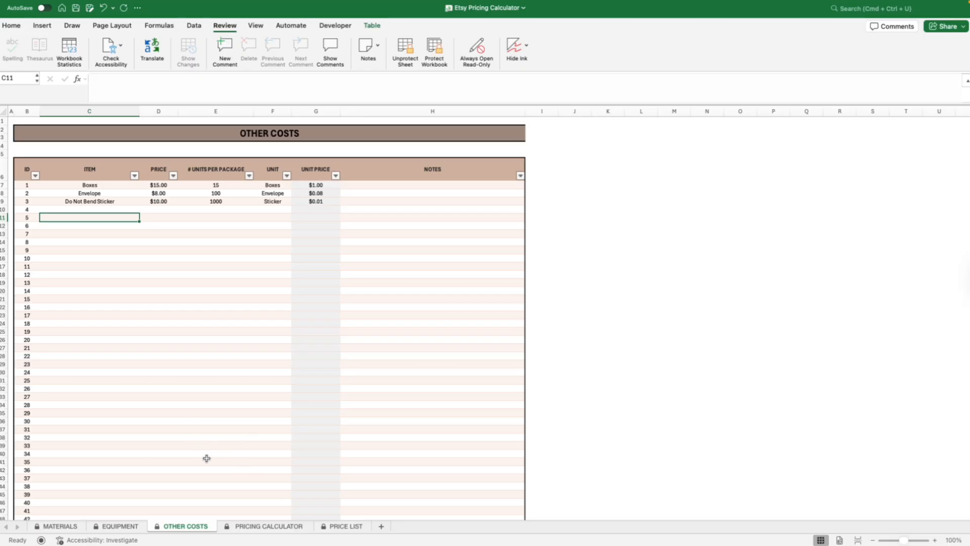
- Enter Sticker as the product name on the PRICING CALCULATOR sheet
{"action": "left_click", "coordinate": [254, 526]}
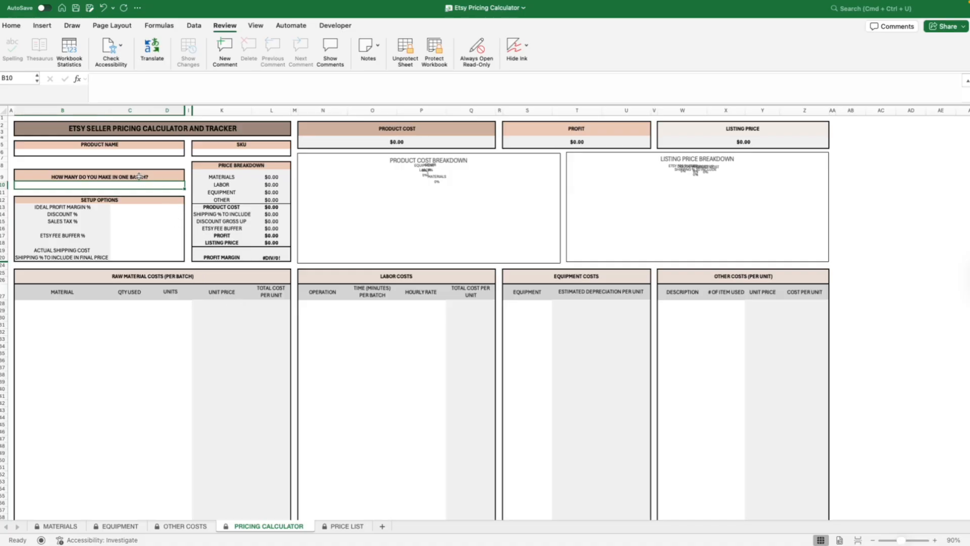
{"action": "left_click", "coordinate": [129, 151]}
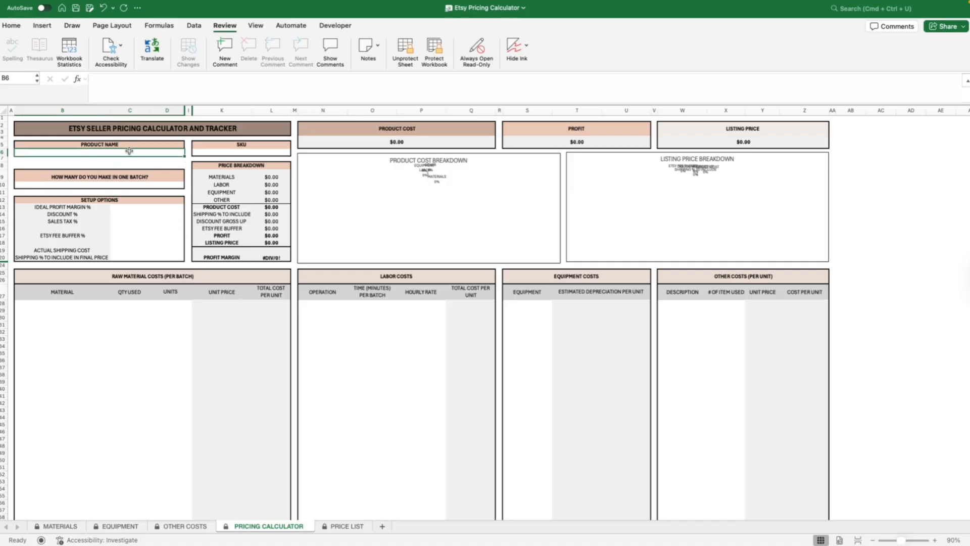
{"action": "type", "text": "Stc"}
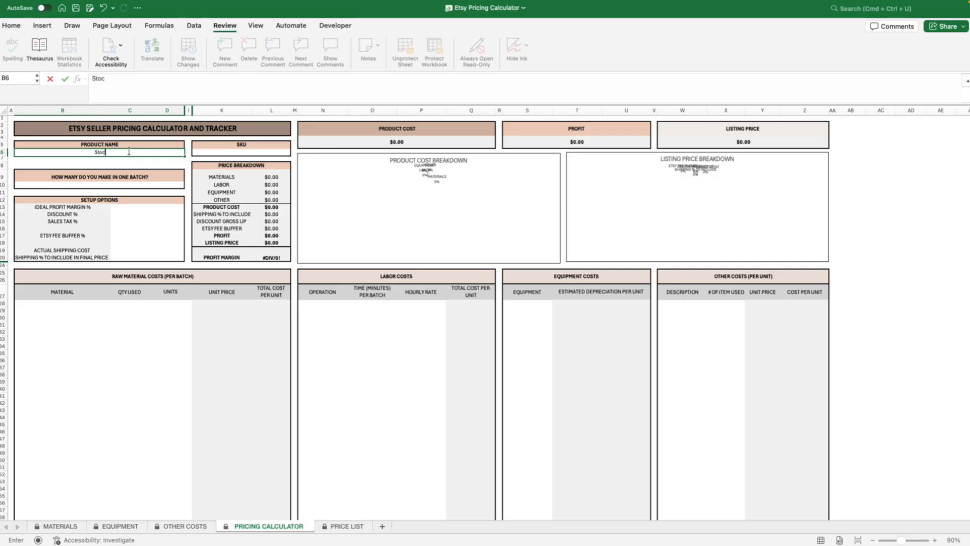
{"action": "key", "text": "BackSpace"}
{"action": "type", "text": "icker"}
{"action": "key", "text": "Tab"}
- Set the number made in one batch to 6 and the ideal profit margin to 45%
{"action": "left_click", "coordinate": [106, 184]}
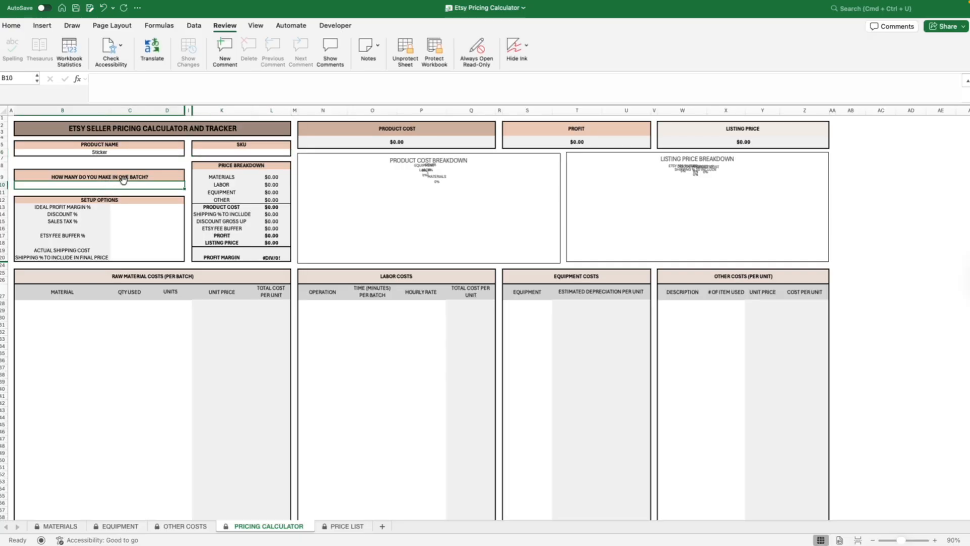
{"action": "type", "text": "6"}
{"action": "key", "text": "Tab"}
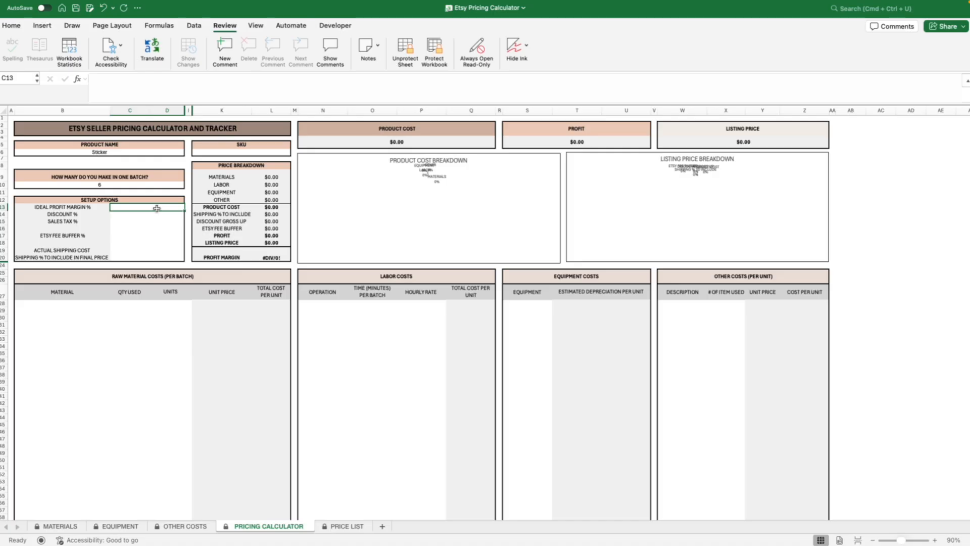
{"action": "scroll", "coordinate": [156, 209], "scroll_direction": "down", "scroll_amount": 1}
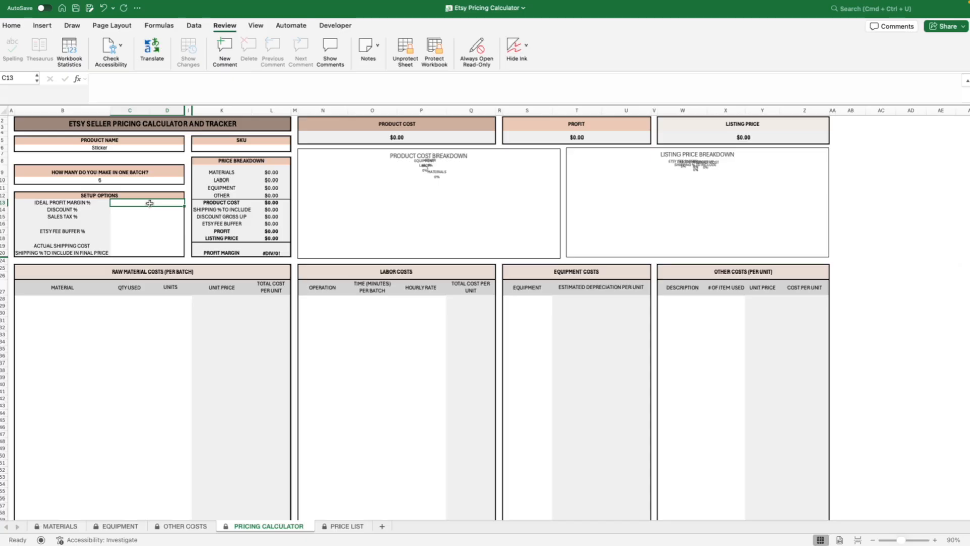
{"action": "type", "text": "45"}
{"action": "key", "text": "Return"}
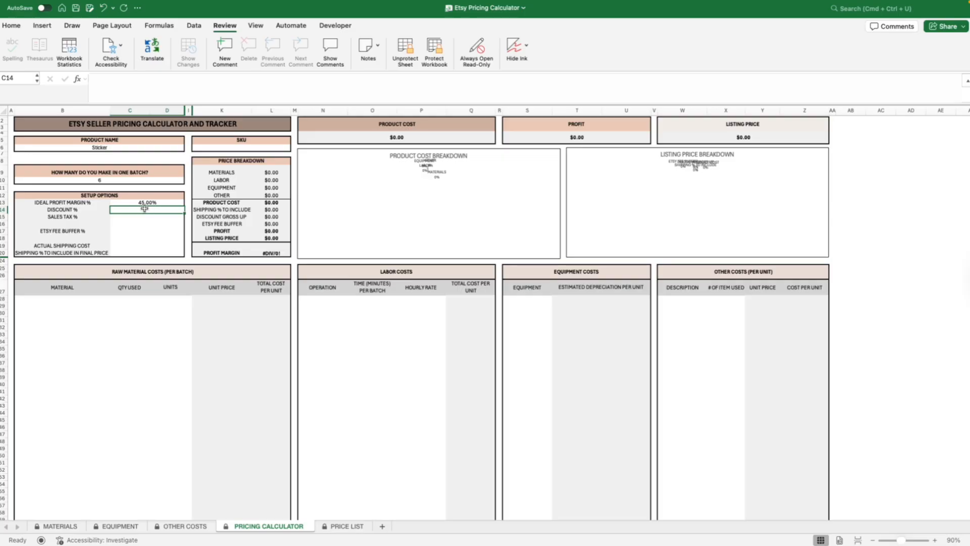
- Set the discount in the setup options to 10%
{"action": "left_click", "coordinate": [107, 209]}
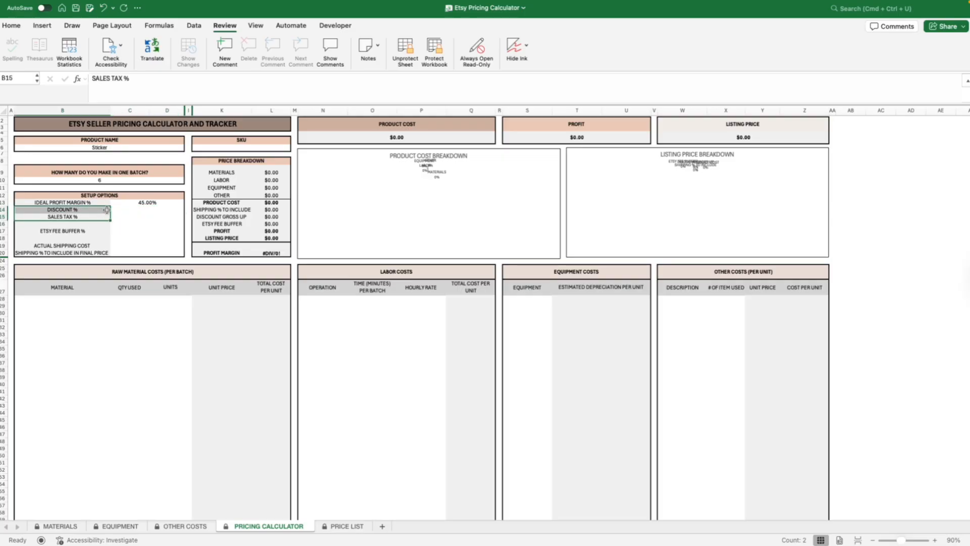
{"action": "left_click_drag", "start_coordinate": [107, 210], "coordinate": [117, 209]}
{"action": "left_click", "coordinate": [116, 209]}
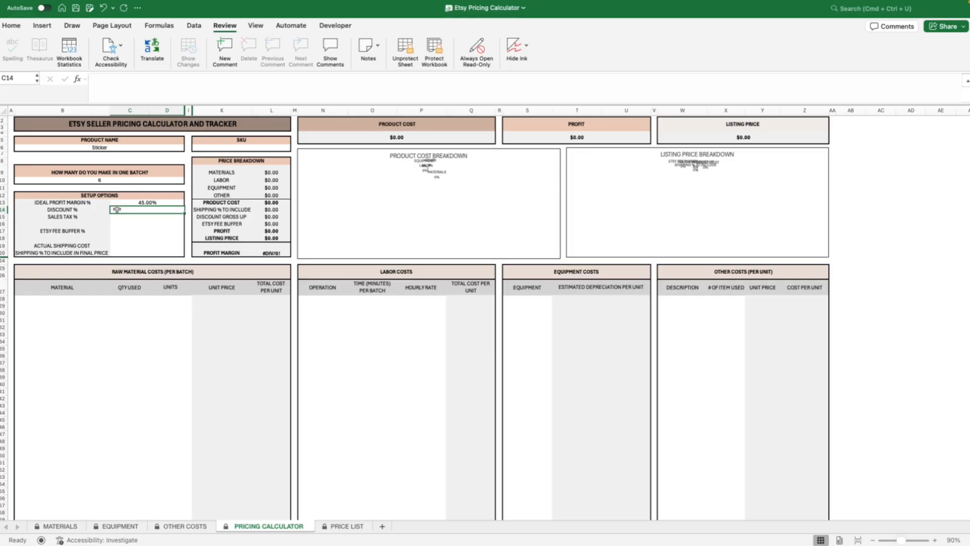
{"action": "left_click", "coordinate": [161, 210]}
{"action": "type", "text": "10%"}
{"action": "key", "text": "Return"}
- Change the discount to 0% and back to 10%
{"action": "left_click", "coordinate": [161, 210]}
{"action": "type", "text": "0"}
{"action": "key", "text": "Return"}
{"action": "left_click", "coordinate": [161, 210]}
{"action": "type", "text": "10%"}
{"action": "key", "text": "Return"}
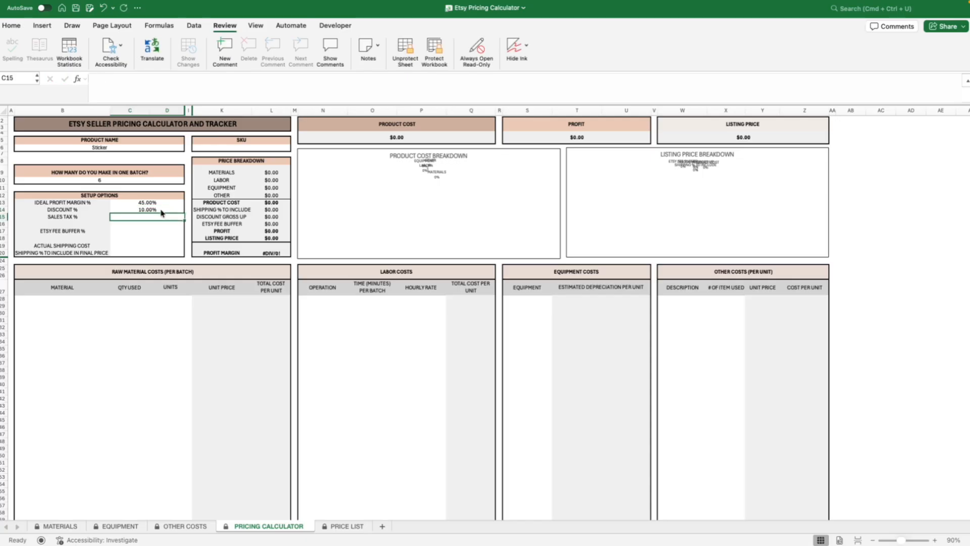
- Set the sales tax to 10% and the Etsy fee buffer to 10%
{"action": "type", "text": "10%"}
{"action": "key", "text": "Return"}
{"action": "key", "text": "Return"}
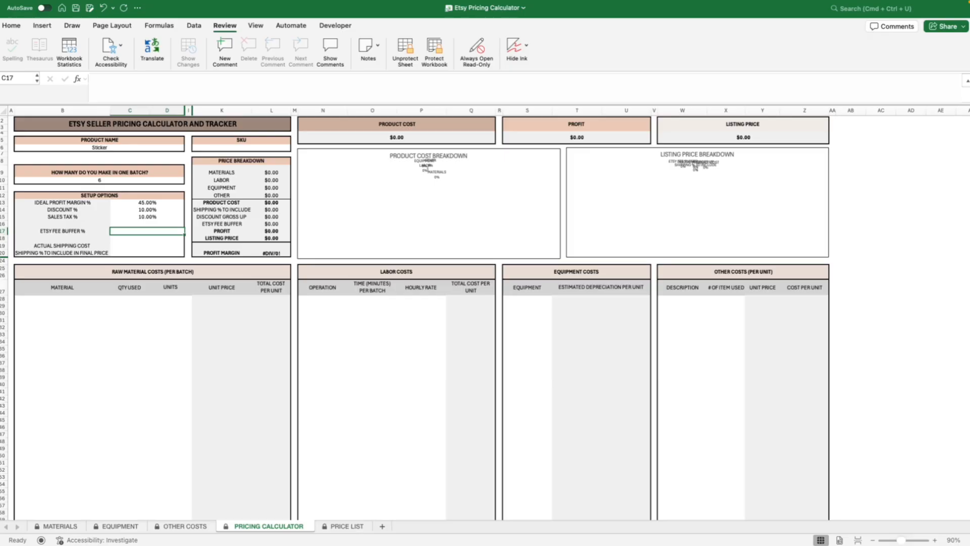
{"action": "type", "text": "10"}
{"action": "key", "text": "Return"}
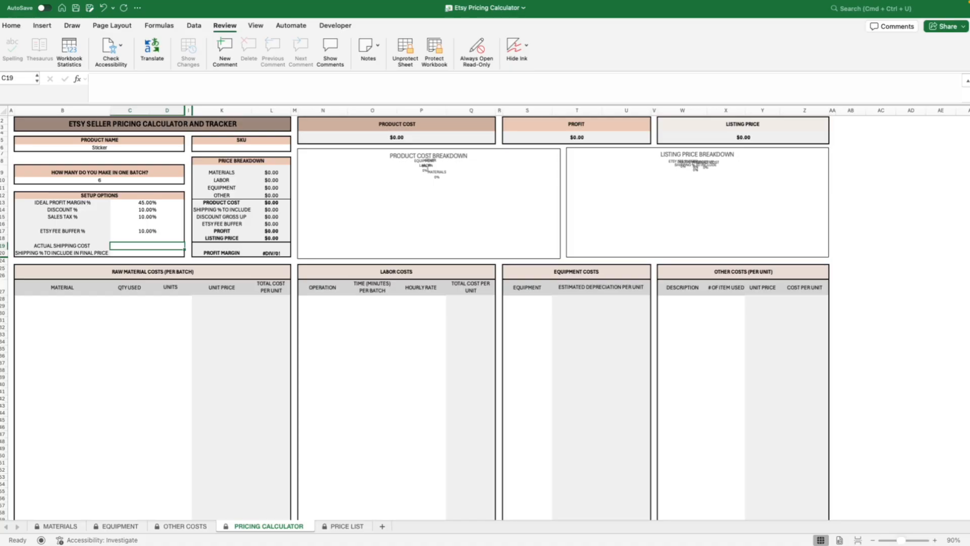
- Set the actual shipping cost in the setup options to $0.74
{"action": "left_click", "coordinate": [147, 238]}
{"action": "left_click", "coordinate": [147, 231]}
{"action": "left_click", "coordinate": [188, 238]}
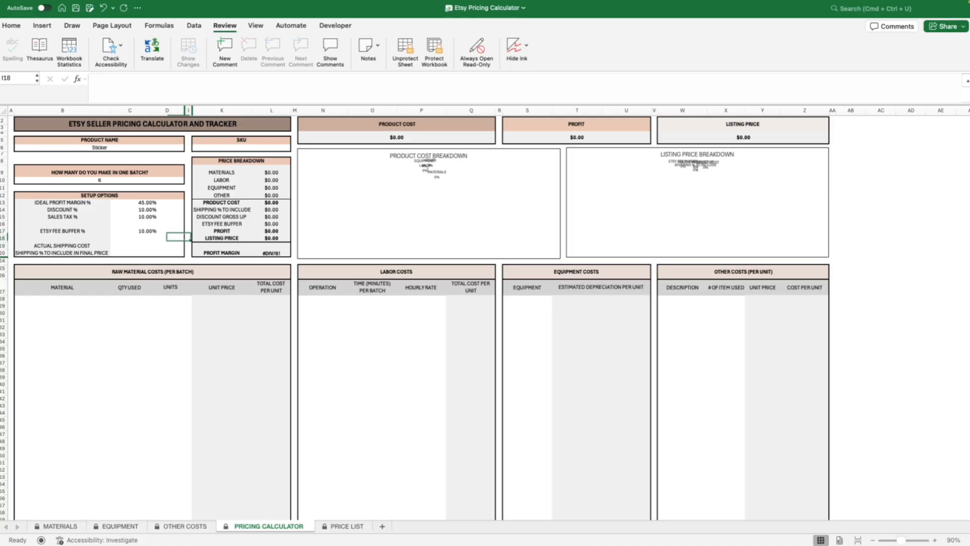
{"action": "left_click", "coordinate": [147, 238]}
{"action": "left_click", "coordinate": [147, 246]}
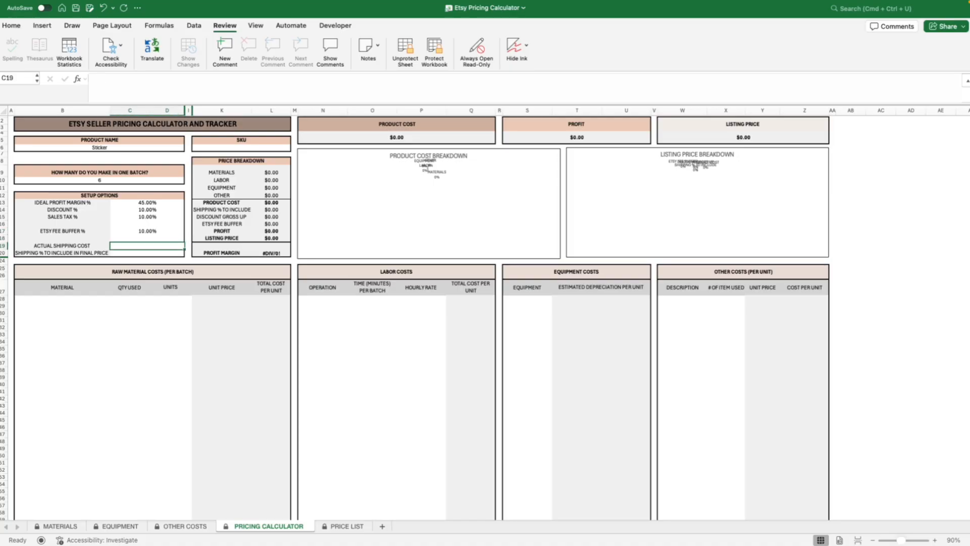
{"action": "type", "text": ".74"}
{"action": "key", "text": "Return"}
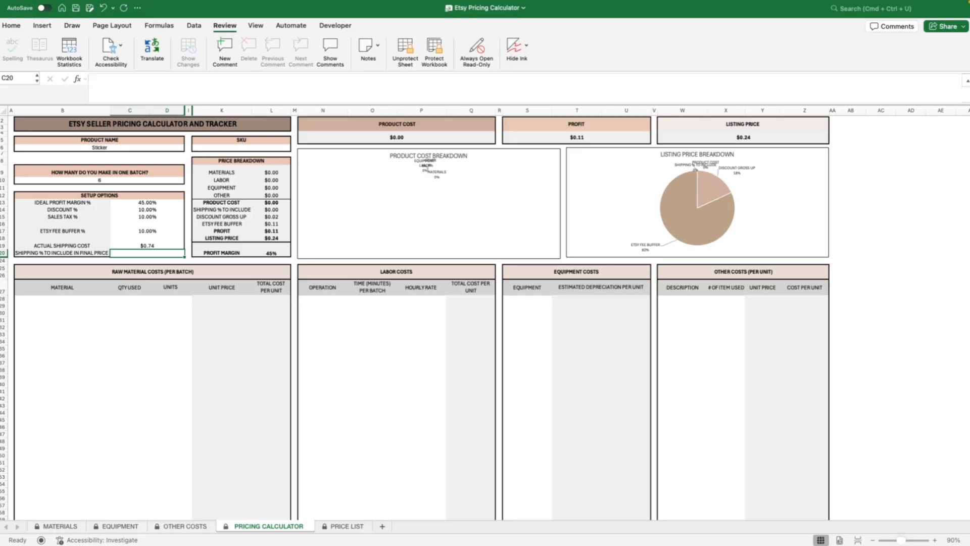
- Set the shipping percentage to include in the final price to 100%
{"action": "key", "text": "Up"}
{"action": "key", "text": "Right"}
{"action": "key", "text": "Right"}
{"action": "key", "text": "Up"}
{"action": "key", "text": "Left"}
{"action": "key", "text": "Left"}
{"action": "key", "text": "Down"}
{"action": "key", "text": "Down"}
{"action": "type", "text": "100"}
{"action": "key", "text": "Return"}
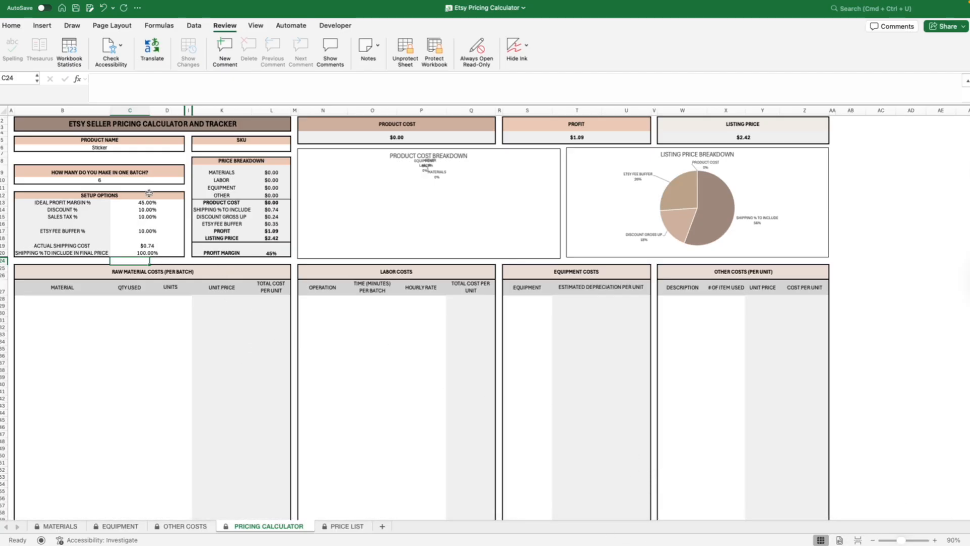
- Change the shipping percentage to include in the final price to 0%
{"action": "left_click_drag", "start_coordinate": [146, 202], "coordinate": [144, 252]}
{"action": "left_click", "coordinate": [143, 251]}
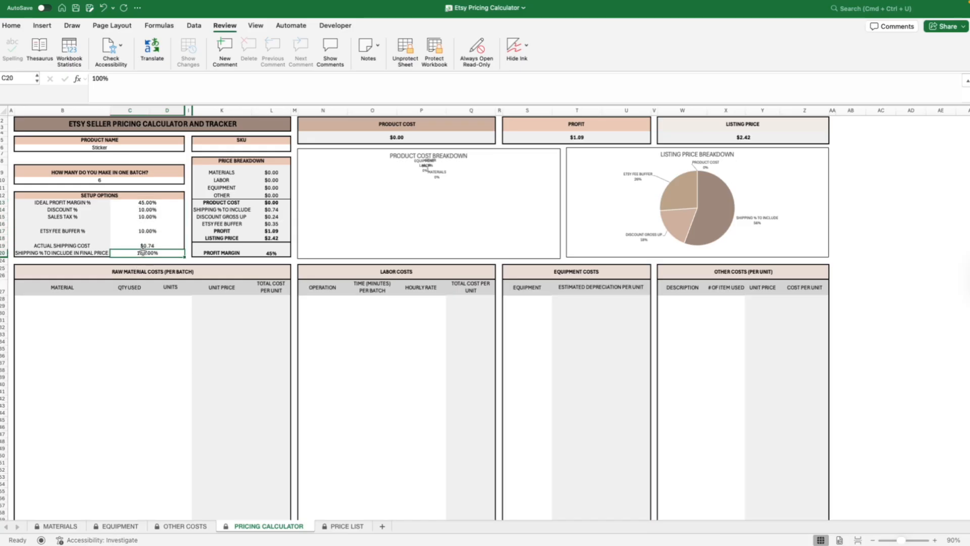
{"action": "left_click", "coordinate": [146, 216]}
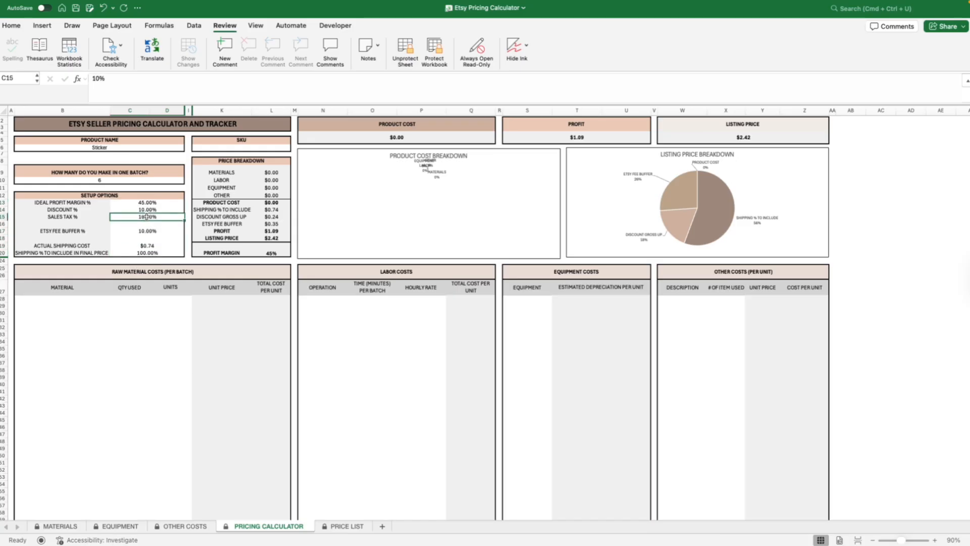
{"action": "left_click", "coordinate": [147, 253]}
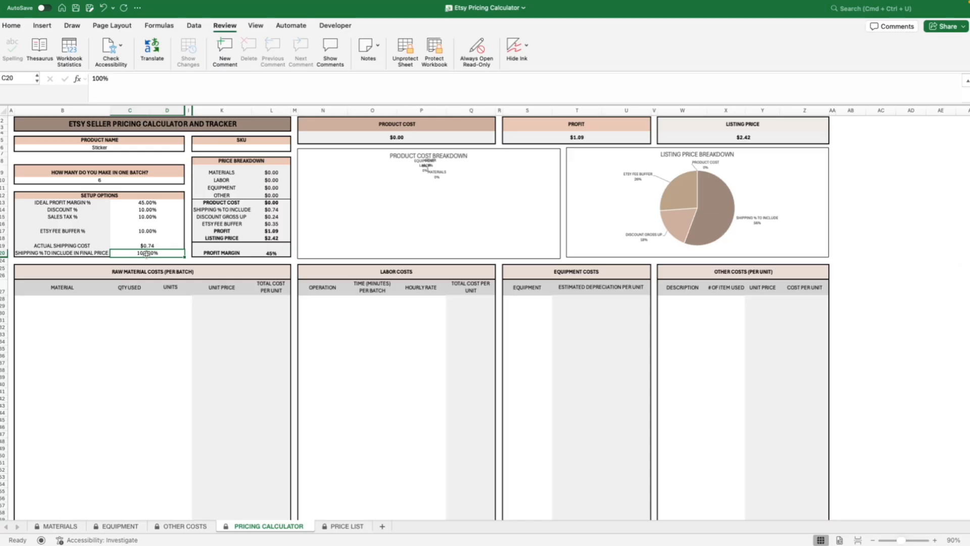
{"action": "type", "text": "0"}
{"action": "key", "text": "Return"}
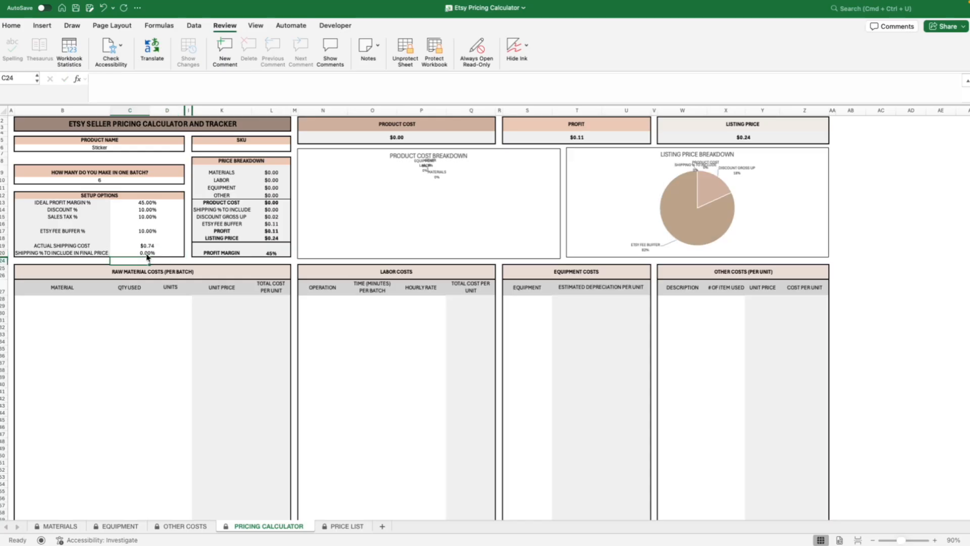
- Change the Etsy fee buffer in the setup options to 15%
{"action": "key", "text": "Up"}
{"action": "key", "text": "Up"}
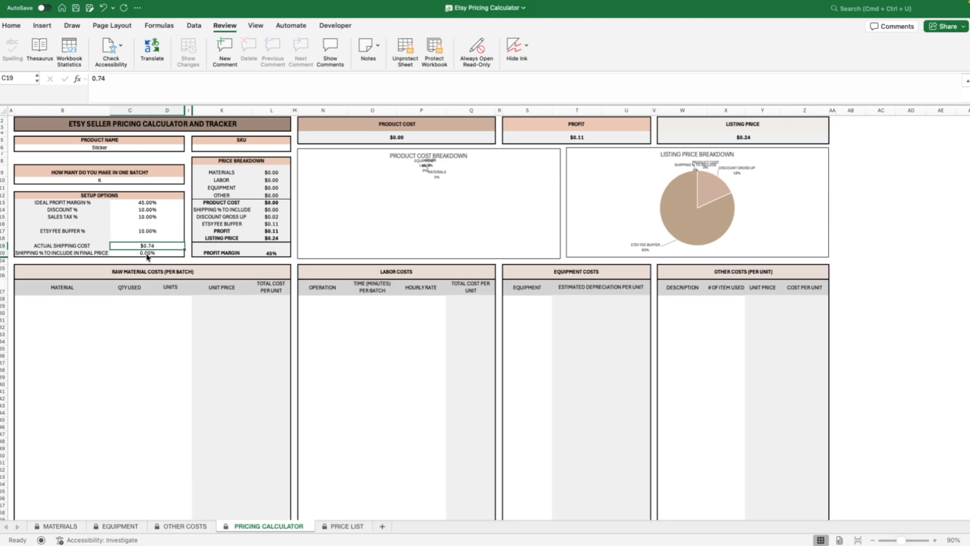
{"action": "key", "text": "Up"}
{"action": "key", "text": "Up"}
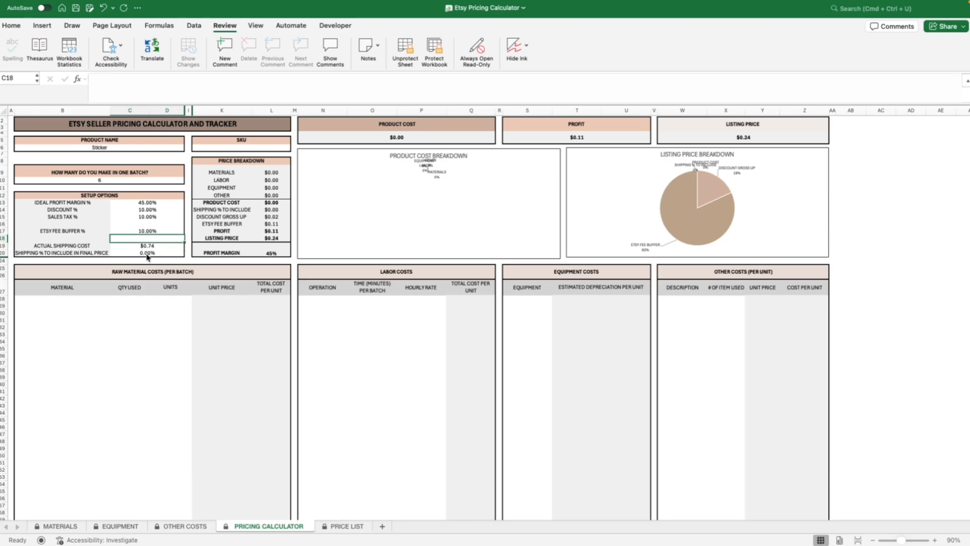
{"action": "type", "text": "15"}
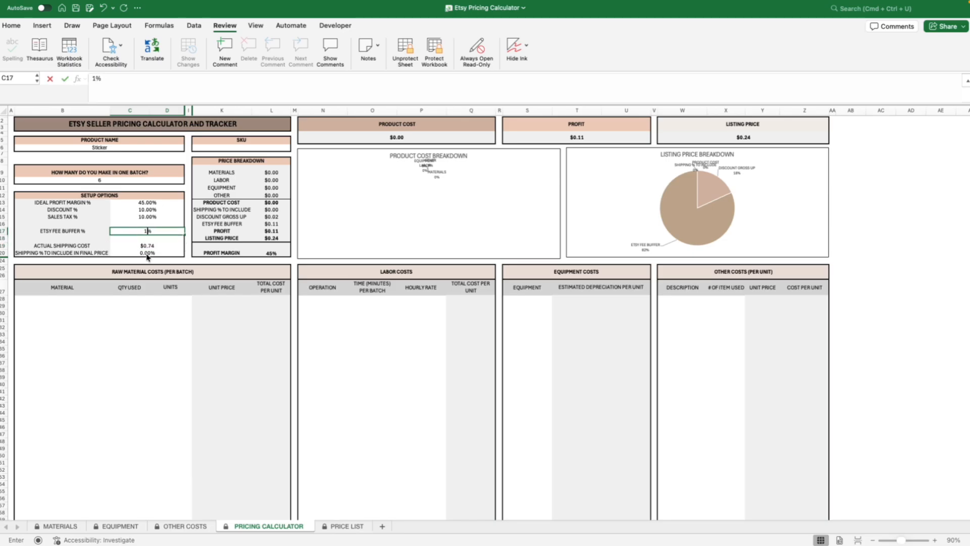
{"action": "key", "text": "Return"}
- Change the Etsy fee buffer in the setup options to 0%
{"action": "key", "text": "Up"}
{"action": "key", "text": "Up"}
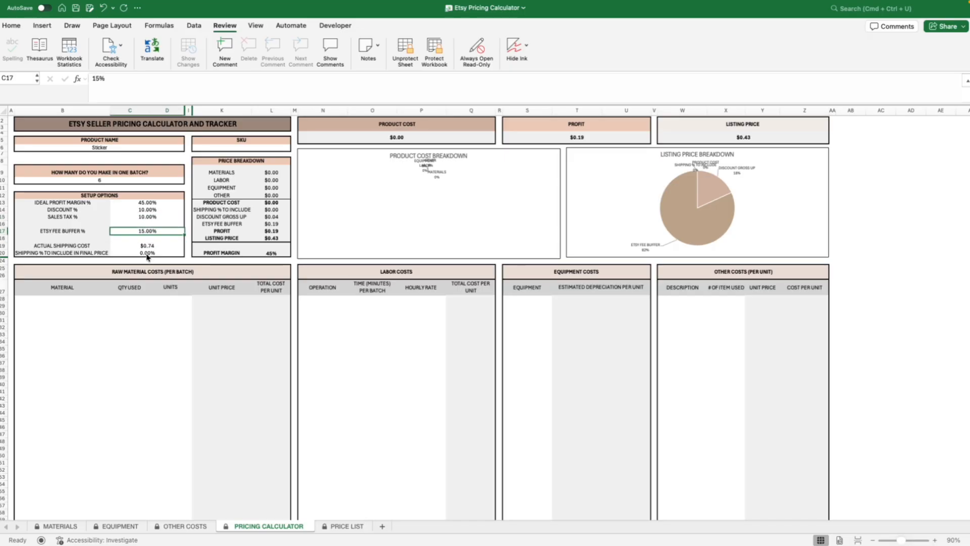
{"action": "type", "text": "0"}
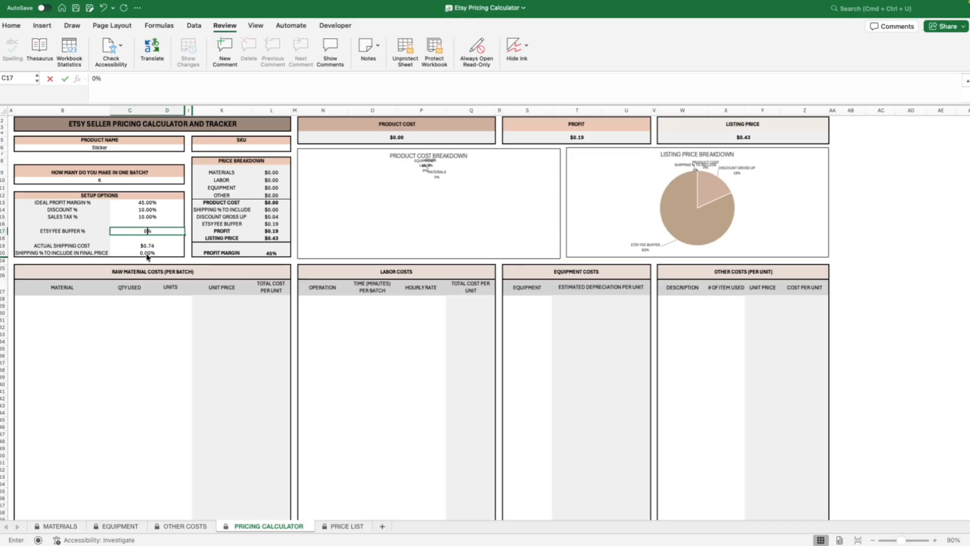
{"action": "key", "text": "Return"}
- Set the Etsy fee buffer to 10% and the shipping percentage to include in the final price to 100%
{"action": "key", "text": "Up"}
{"action": "key", "text": "Up"}
{"action": "key", "text": "Up"}
{"action": "key", "text": "Up"}
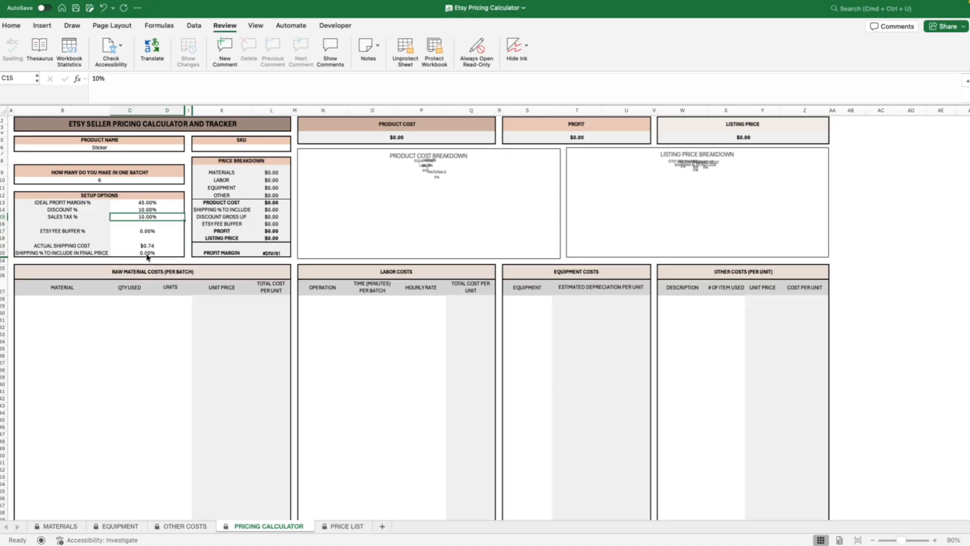
{"action": "key", "text": "Down"}
{"action": "key", "text": "Down"}
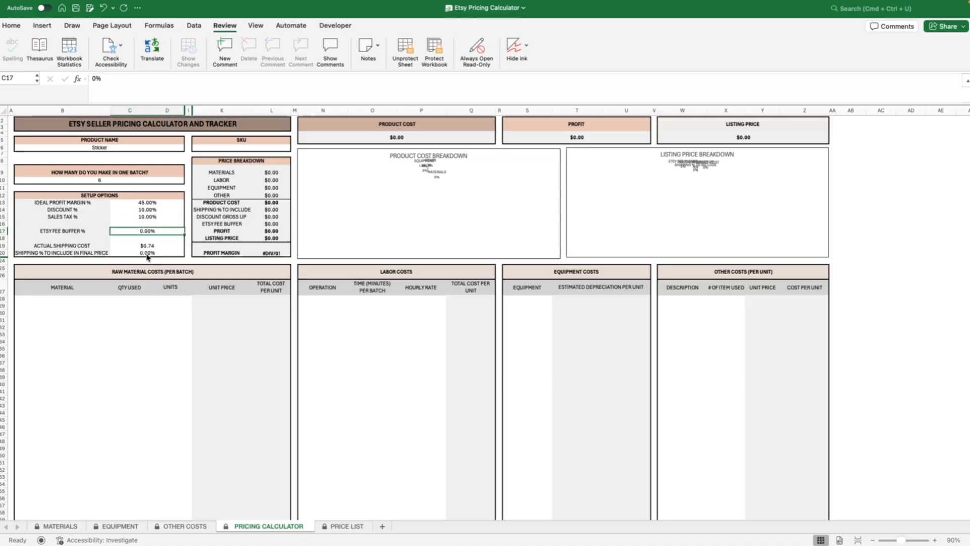
{"action": "type", "text": "10"}
{"action": "key", "text": "Return"}
{"action": "key", "text": "Down"}
{"action": "key", "text": "Down"}
{"action": "type", "text": "100"}
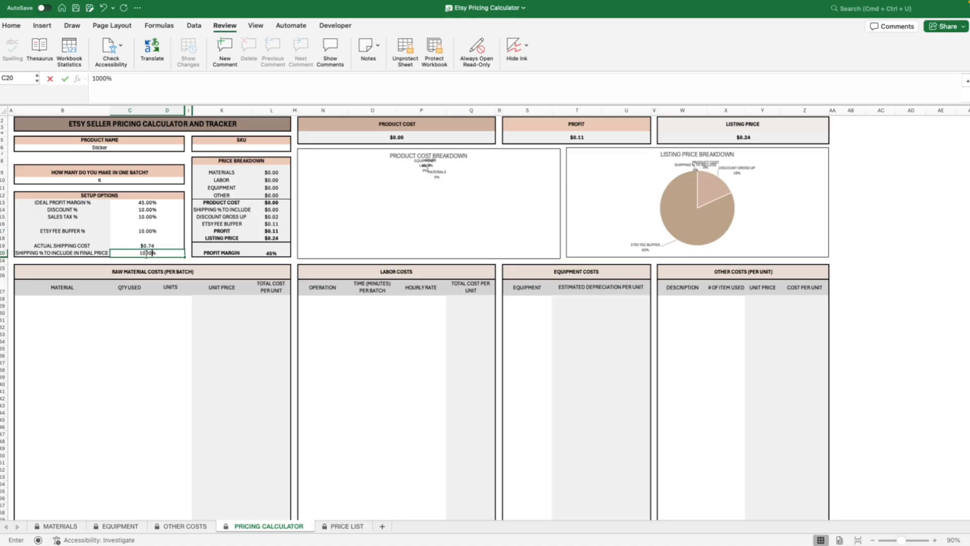
{"action": "key", "text": "Return"}
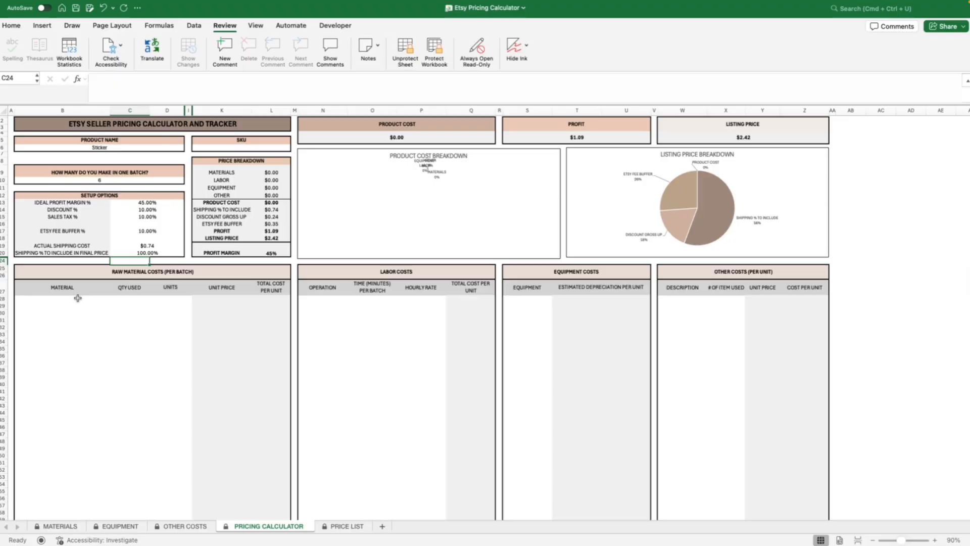
- Add Sticker Paper as the first raw material in the pricing calculator with a quantity used of 1
{"action": "left_click", "coordinate": [77, 300]}
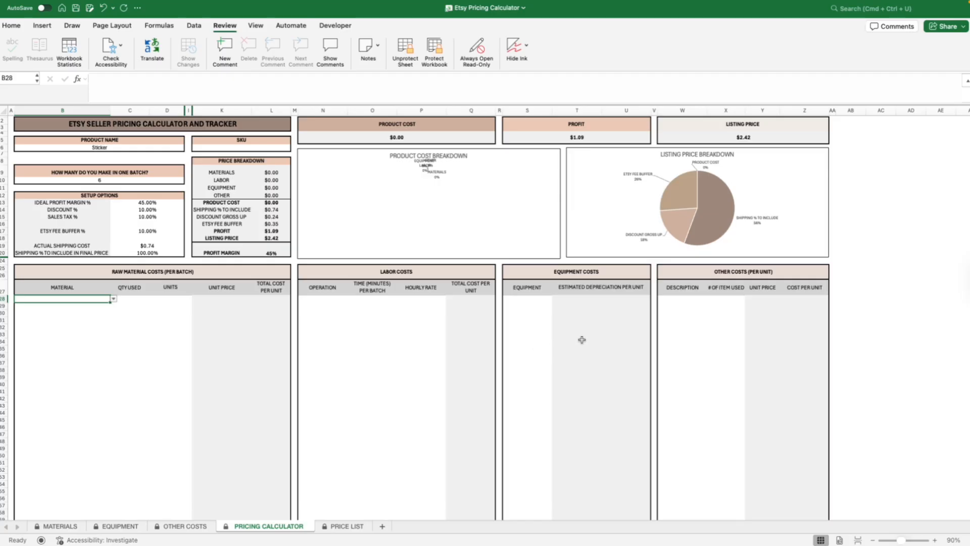
{"action": "left_click", "coordinate": [60, 526]}
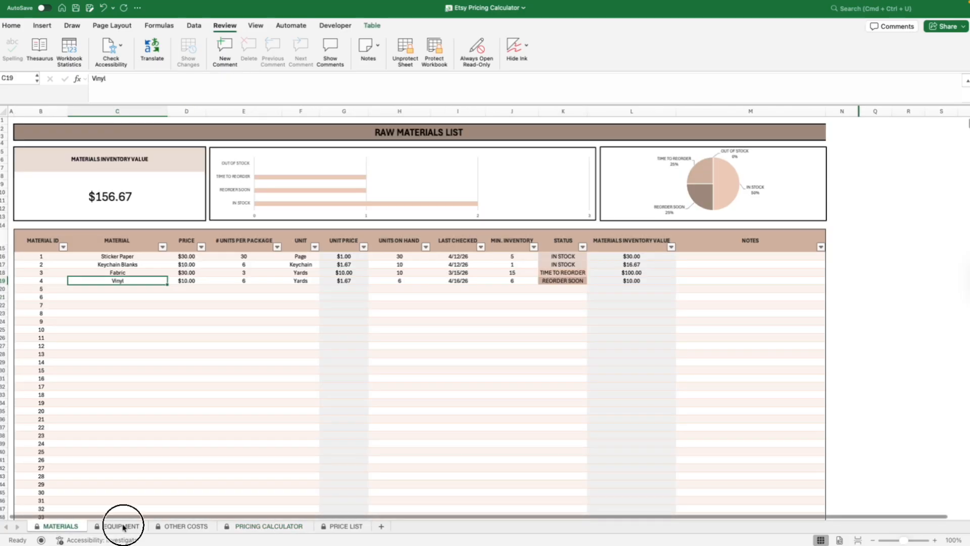
{"action": "left_click", "coordinate": [120, 526]}
{"action": "left_click", "coordinate": [178, 526]}
{"action": "left_click", "coordinate": [268, 526]}
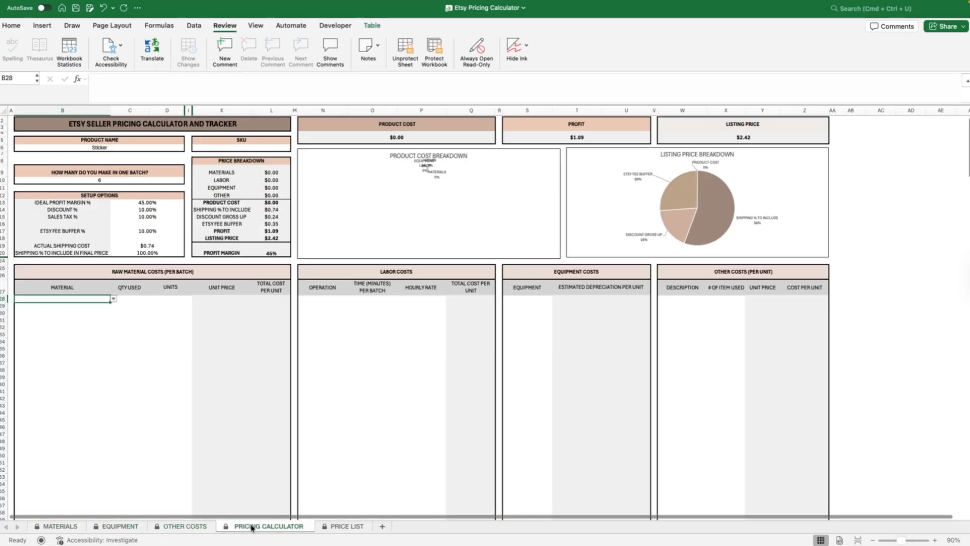
{"action": "left_click", "coordinate": [113, 299]}
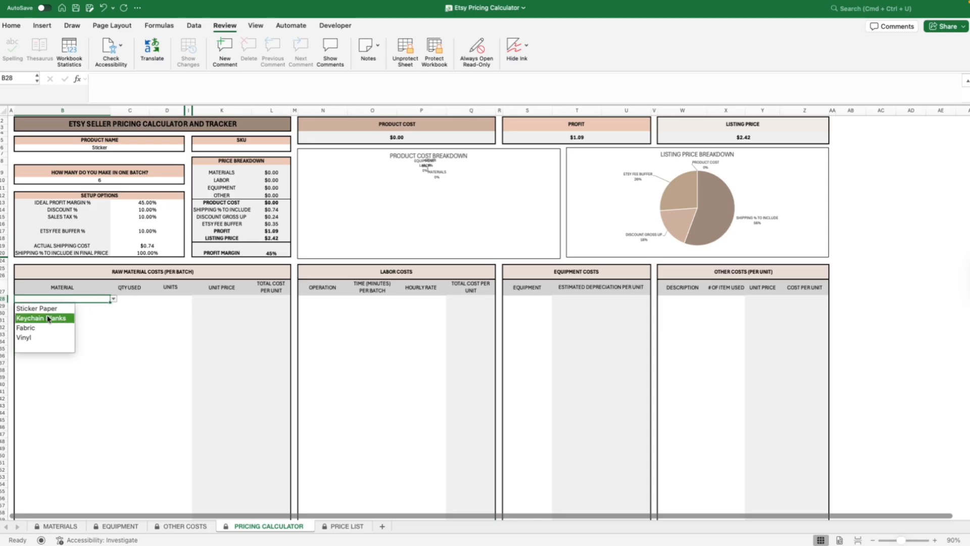
{"action": "left_click", "coordinate": [37, 306]}
{"action": "left_click", "coordinate": [134, 299]}
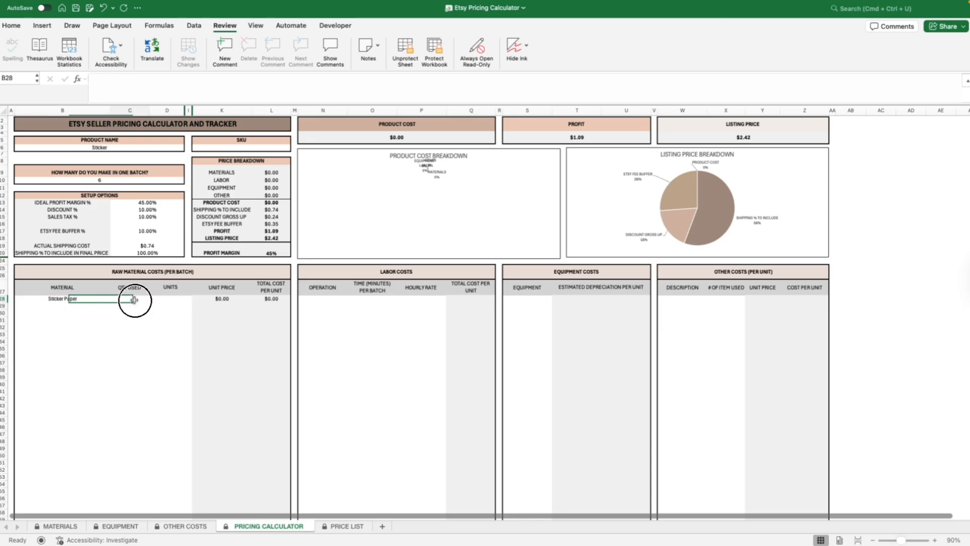
{"action": "type", "text": "1"}
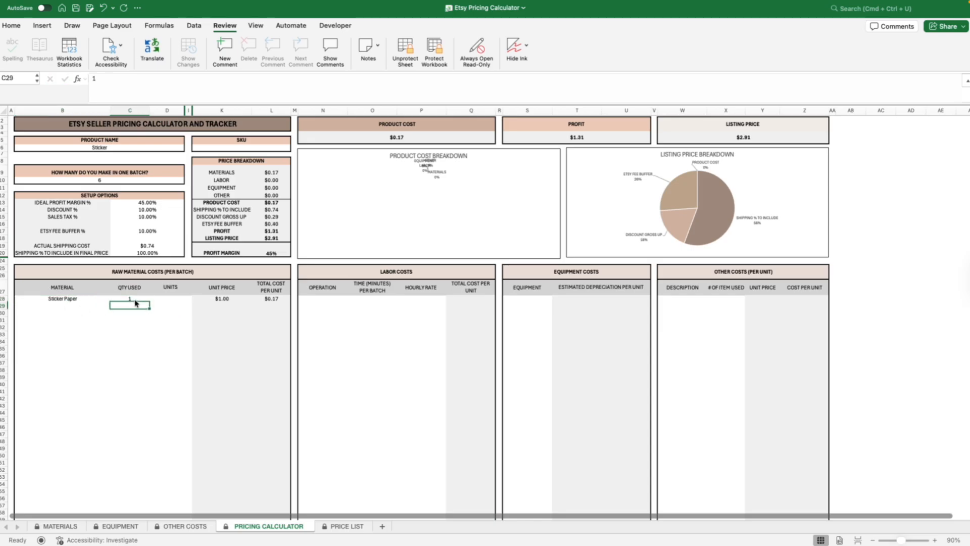
- Enter Sheet as the unit for the Sticker Paper raw material
{"action": "key", "text": "Tab"}
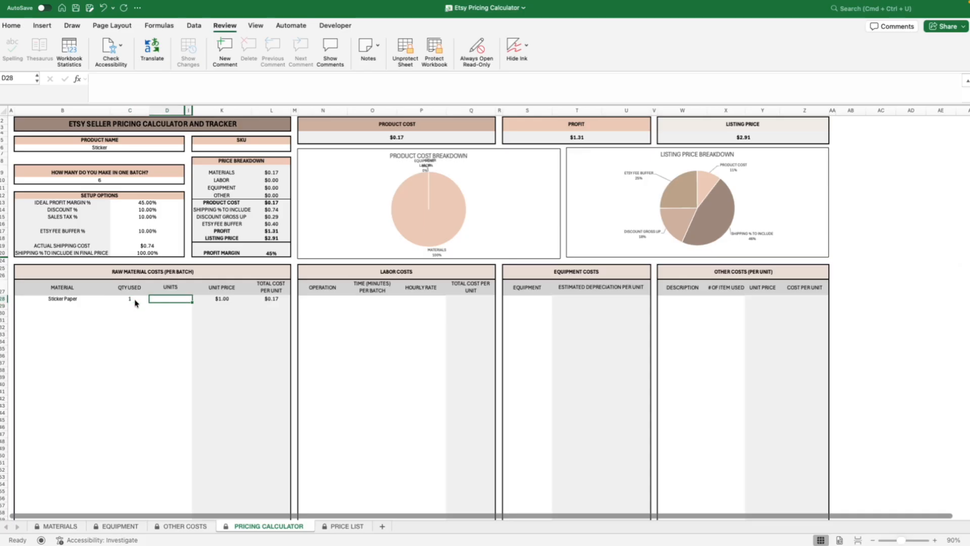
{"action": "type", "text": "Sheets"}
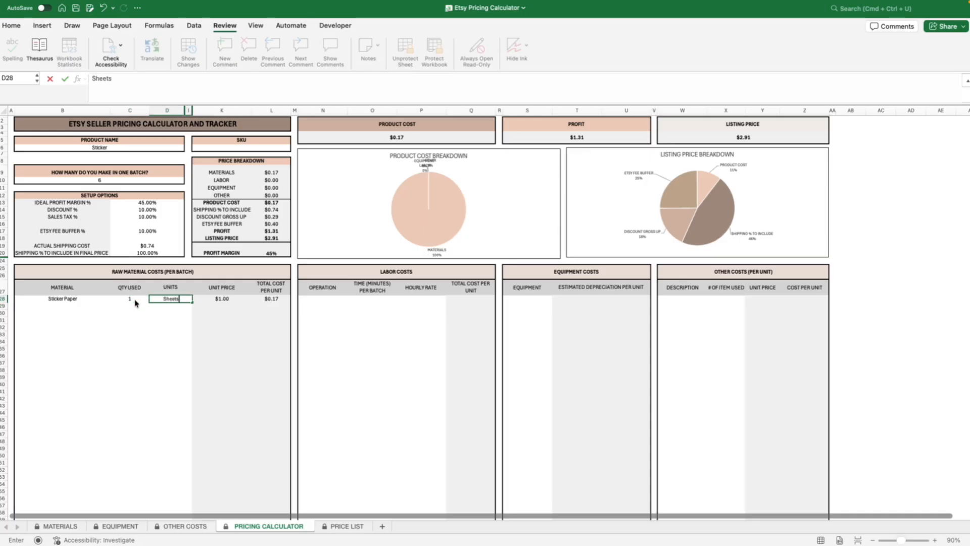
{"action": "key", "text": "Tab"}
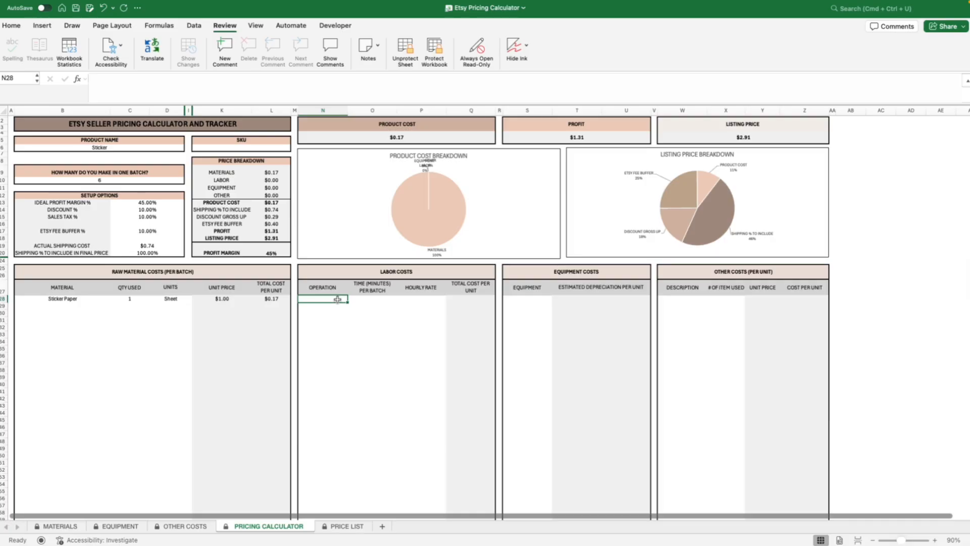
- List Printing, Cutting and Packaging as the three operations under labor costs
{"action": "type", "text": "Printing"}
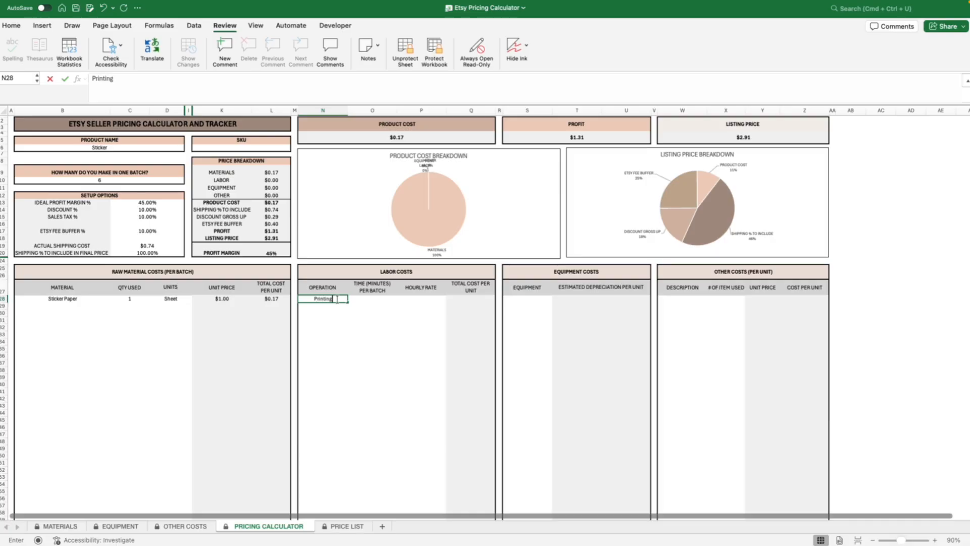
{"action": "key", "text": "Return"}
{"action": "type", "text": "Cutting"}
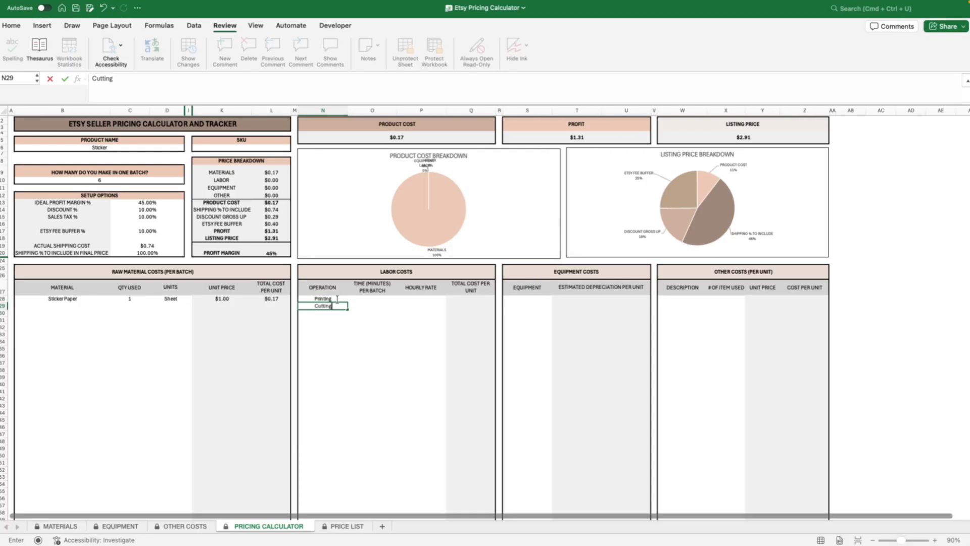
{"action": "key", "text": "Return"}
{"action": "type", "text": "Packag"}
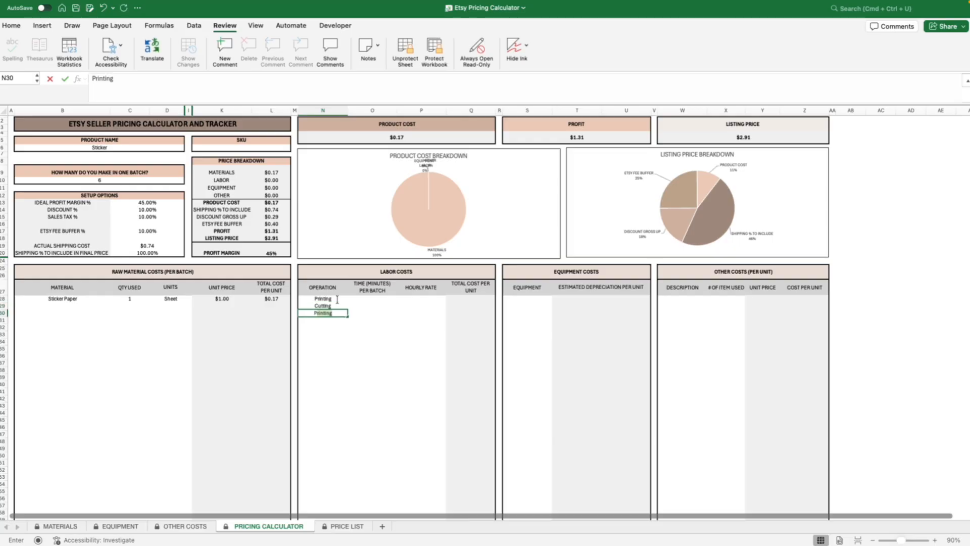
{"action": "type", "text": "ins"}
{"action": "key", "text": "BackSpace"}
{"action": "type", "text": "g"}
- Set the time per batch to 5 minutes for the Printing, Cutting and Packaging operations
{"action": "key", "text": "Tab"}
{"action": "key", "text": "Up"}
{"action": "key", "text": "Up"}
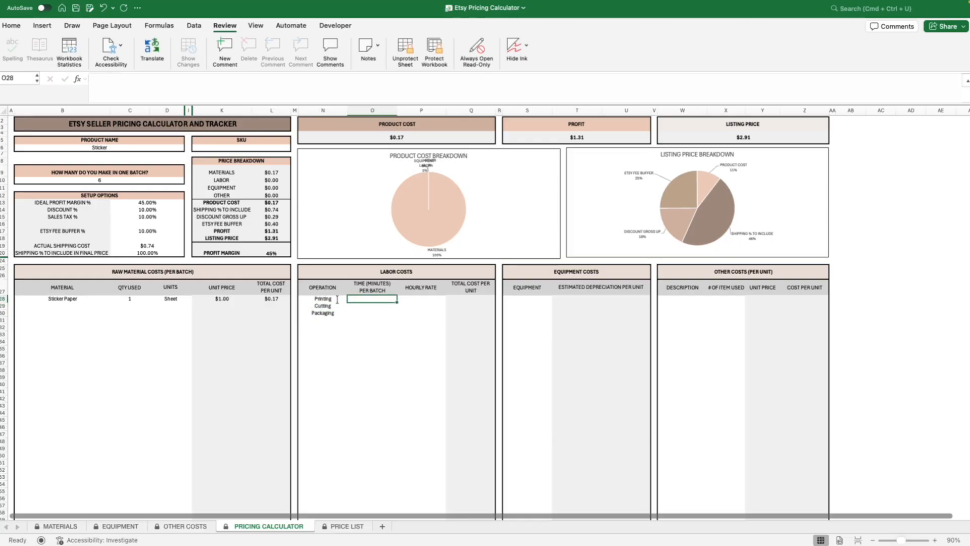
{"action": "type", "text": "5"}
{"action": "key", "text": "Return"}
{"action": "type", "text": "5"}
{"action": "key", "text": "Return"}
{"action": "type", "text": "5"}
- Set the hourly rate to $15.00 for each of the three labor operations
{"action": "key", "text": "Up"}
{"action": "key", "text": "Right"}
{"action": "key", "text": "Up"}
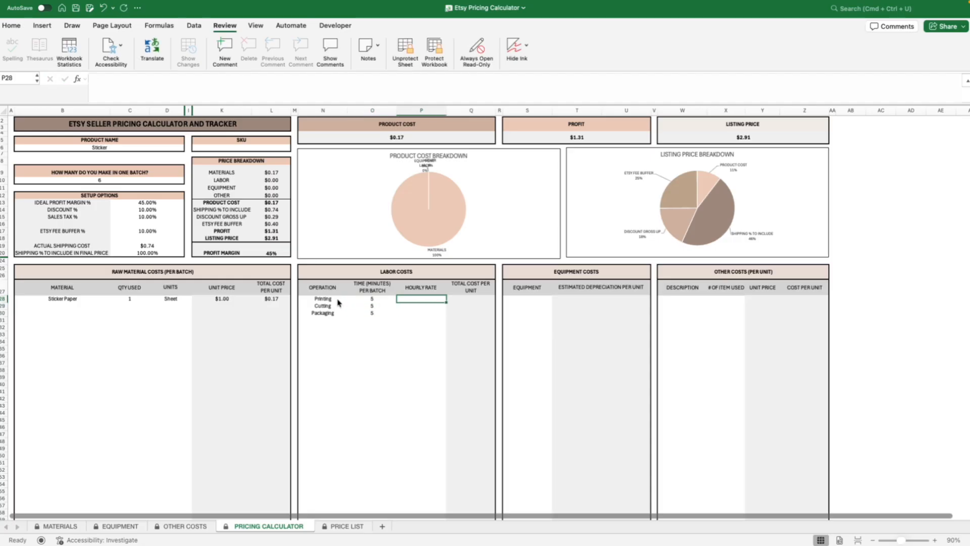
{"action": "type", "text": "15"}
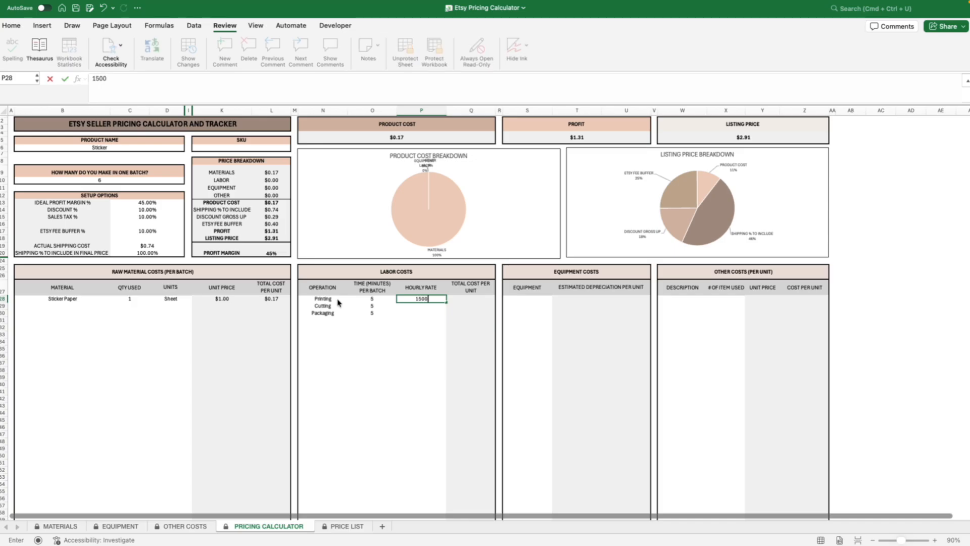
{"action": "key", "text": "Return"}
{"action": "type", "text": "15"}
{"action": "key", "text": "Return"}
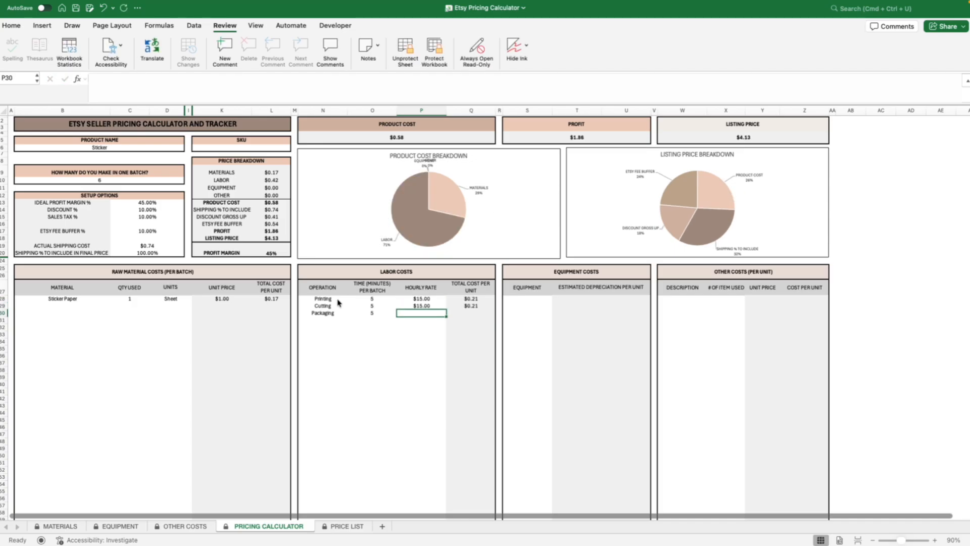
{"action": "type", "text": "15"}
{"action": "key", "text": "Return"}
- Examine the total cost per unit calculated for the Printing, Cutting and Packaging operations
{"action": "key", "text": "Up"}
{"action": "key", "text": "Right"}
{"action": "key", "text": "Up"}
{"action": "key", "text": "Up"}
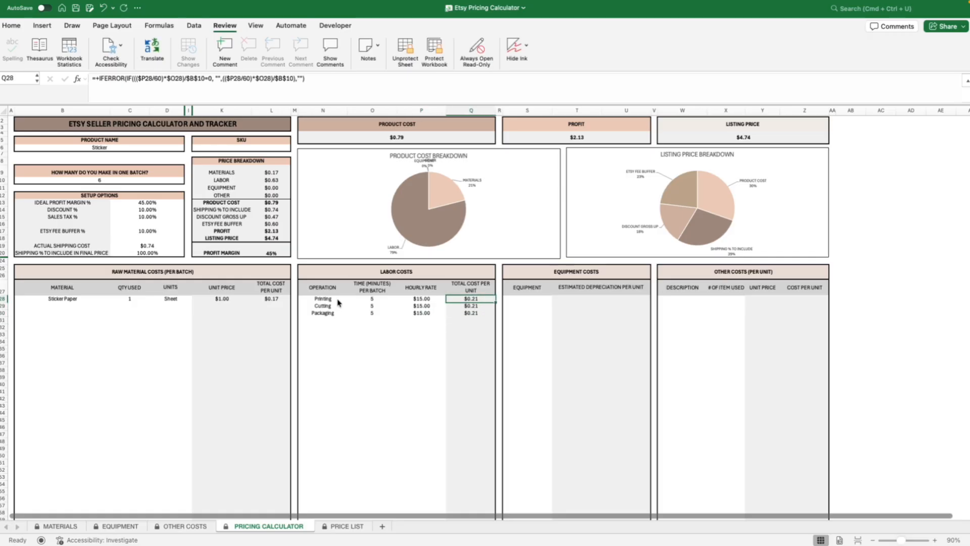
{"action": "key", "text": "Down"}
{"action": "key", "text": "Down"}
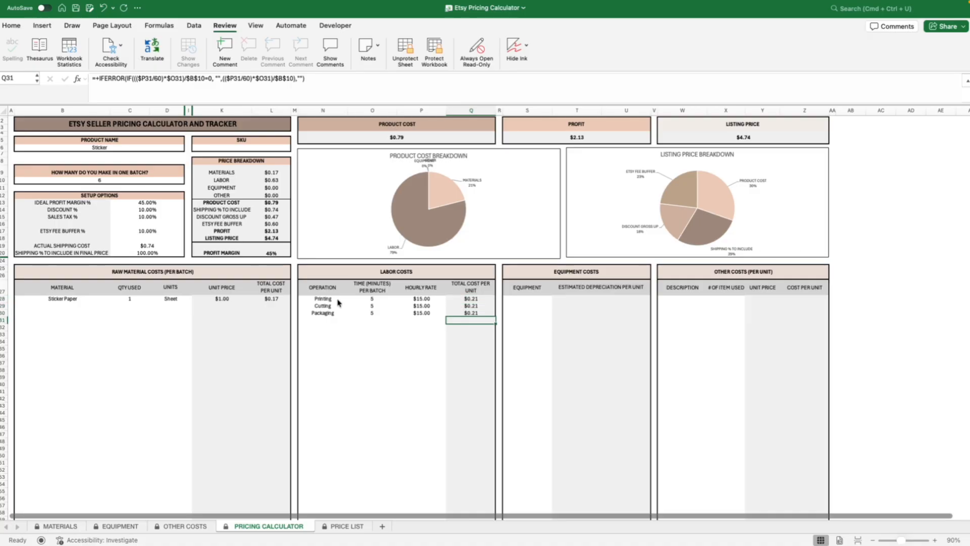
{"action": "key", "text": "Left"}
{"action": "key", "text": "Left"}
{"action": "key", "text": "Left"}
- Choose Silhouette and Ink as the two items under equipment costs
{"action": "key", "text": "Right"}
{"action": "key", "text": "Right"}
{"action": "key", "text": "Right"}
{"action": "key", "text": "Right"}
{"action": "key", "text": "Right"}
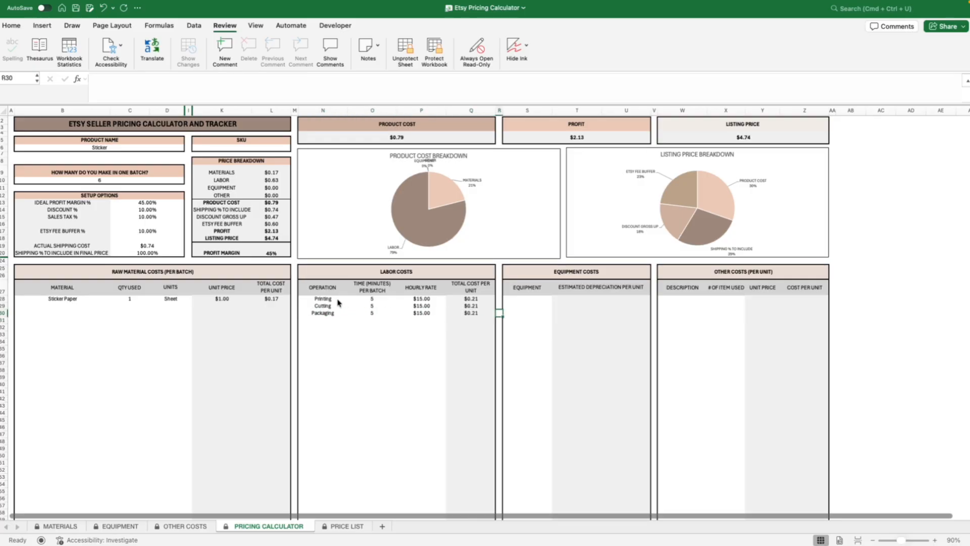
{"action": "key", "text": "Up"}
{"action": "key", "text": "Up"}
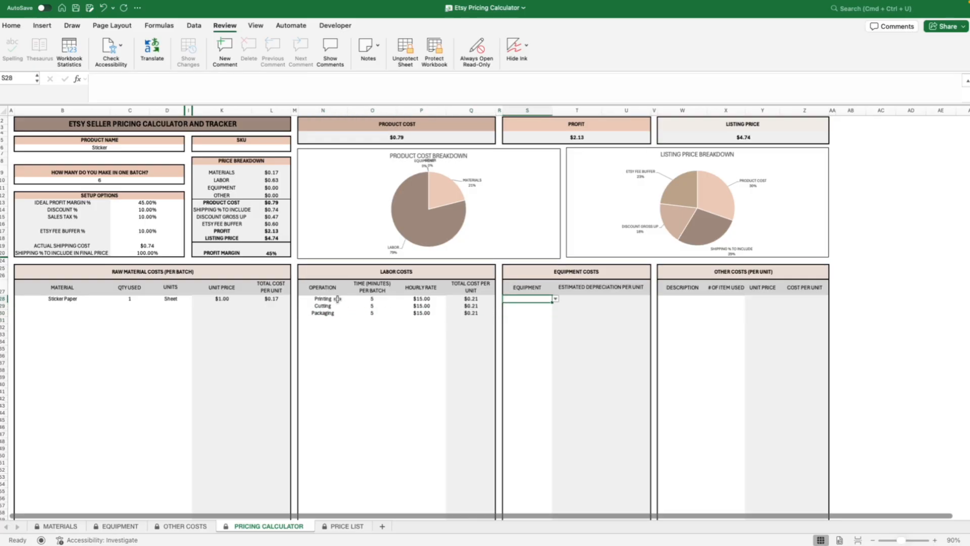
{"action": "left_click", "coordinate": [555, 300]}
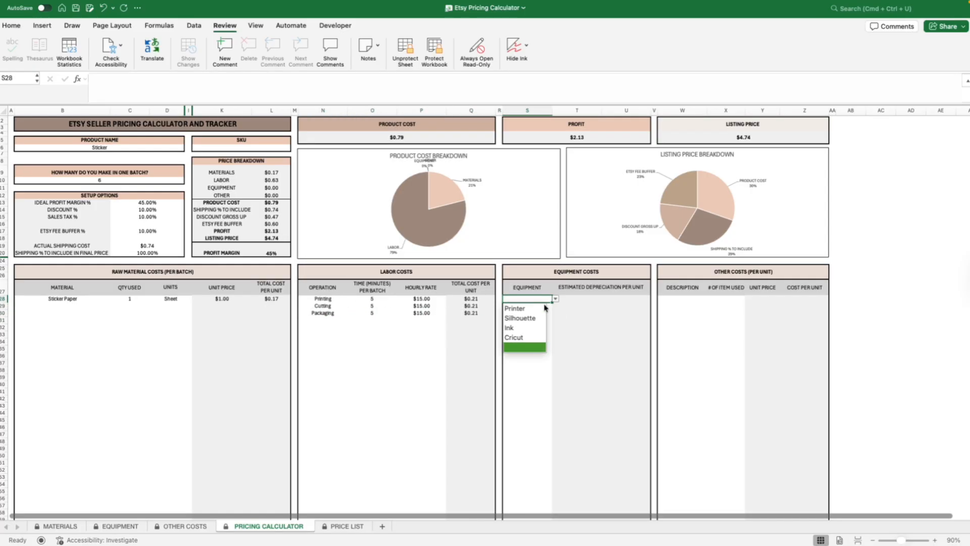
{"action": "left_click", "coordinate": [542, 309]}
{"action": "left_click", "coordinate": [543, 307]}
{"action": "left_click", "coordinate": [555, 305]}
{"action": "left_click", "coordinate": [525, 335]}
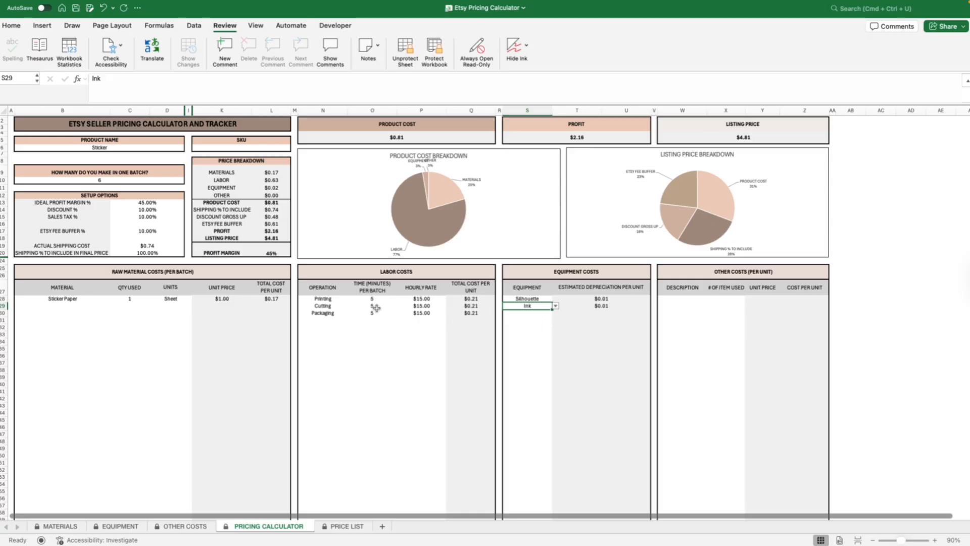
- Choose Envelope and Do Not Bend Sticker as the two items under other costs
{"action": "left_click", "coordinate": [682, 299]}
{"action": "left_click", "coordinate": [710, 298]}
{"action": "left_click", "coordinate": [675, 318]}
{"action": "left_click", "coordinate": [682, 306]}
{"action": "left_click", "coordinate": [709, 305]}
{"action": "left_click", "coordinate": [690, 334]}
- Set the number of items used to 1 for both the Envelope and the Do Not Bend Sticker
{"action": "left_click", "coordinate": [719, 300]}
{"action": "type", "text": "1"}
{"action": "key", "text": "Down"}
{"action": "type", "text": "1"}
{"action": "key", "text": "Up"}
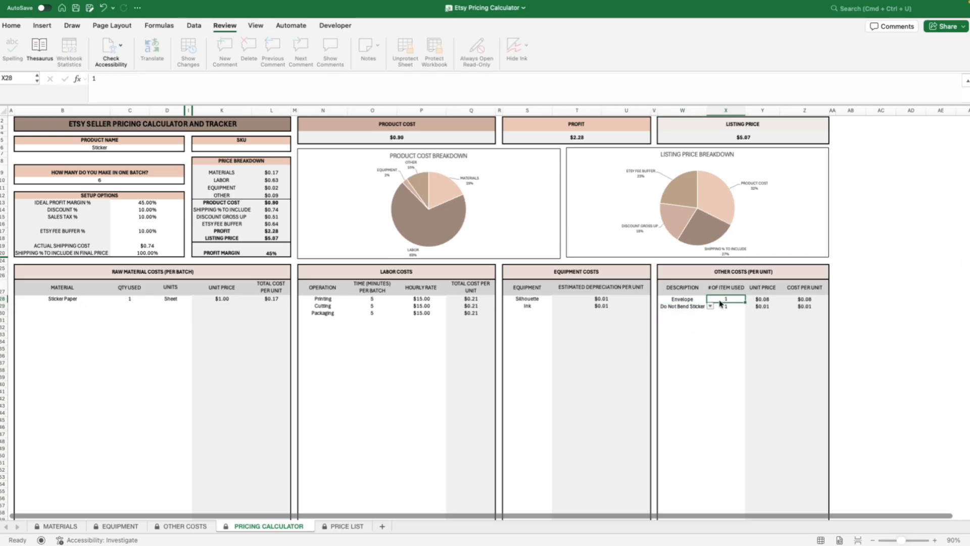
{"action": "left_click", "coordinate": [698, 332]}
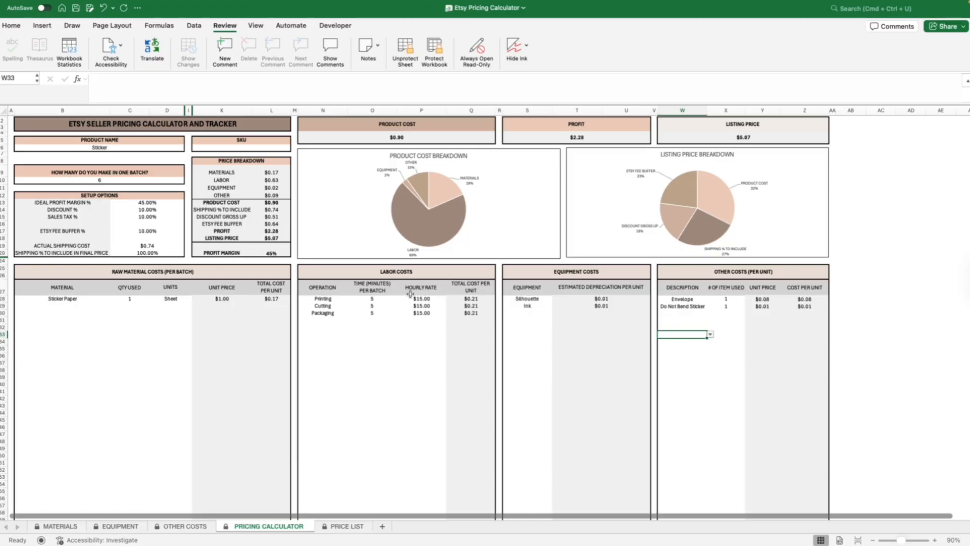
- Change the ideal profit margin in the setup options to 35%
{"action": "left_click", "coordinate": [266, 237]}
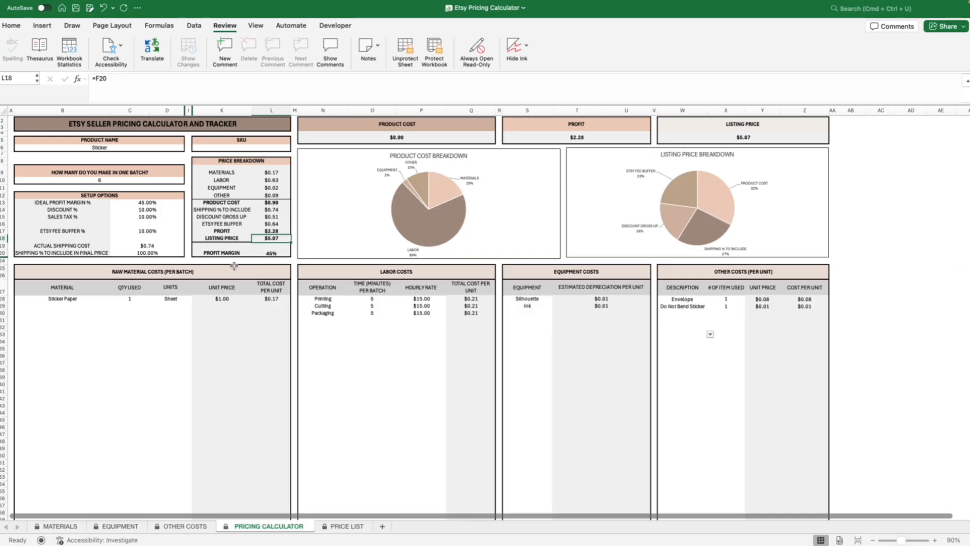
{"action": "left_click", "coordinate": [150, 201]}
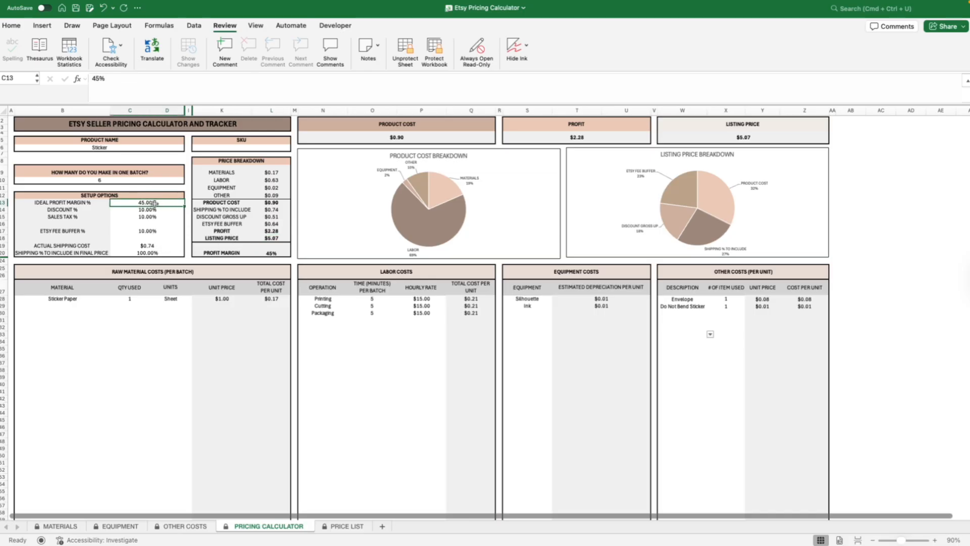
{"action": "type", "text": "35"}
{"action": "key", "text": "Return"}
- Examine the price breakdown for the profit and listing price at the 35% profit margin
{"action": "key", "text": "Right"}
{"action": "key", "text": "Right"}
{"action": "key", "text": "Down"}
{"action": "key", "text": "Down"}
{"action": "key", "text": "Down"}
{"action": "key", "text": "Right"}
{"action": "key", "text": "Down"}
{"action": "key", "text": "Left"}
{"action": "key", "text": "Left"}
{"action": "key", "text": "Left"}
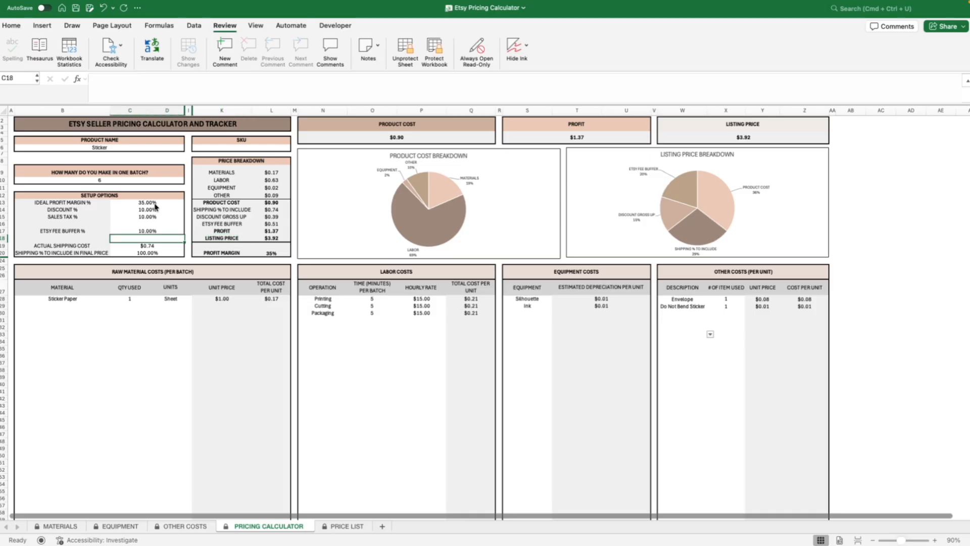
{"action": "key", "text": "Up"}
{"action": "key", "text": "Up"}
{"action": "key", "text": "Up"}
{"action": "key", "text": "Up"}
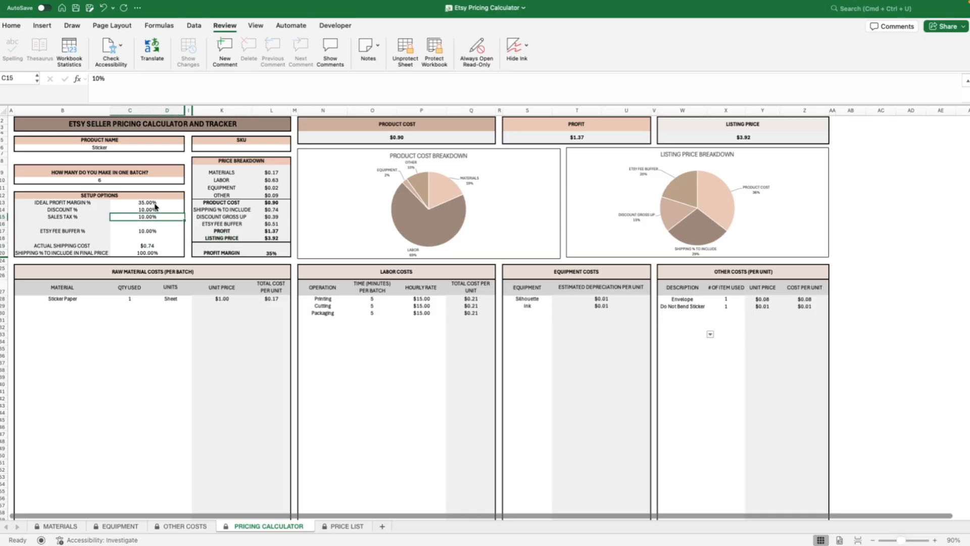
{"action": "key", "text": "Right"}
{"action": "key", "text": "Right"}
{"action": "key", "text": "Down"}
{"action": "key", "text": "Down"}
{"action": "key", "text": "Down"}
{"action": "key", "text": "Down"}
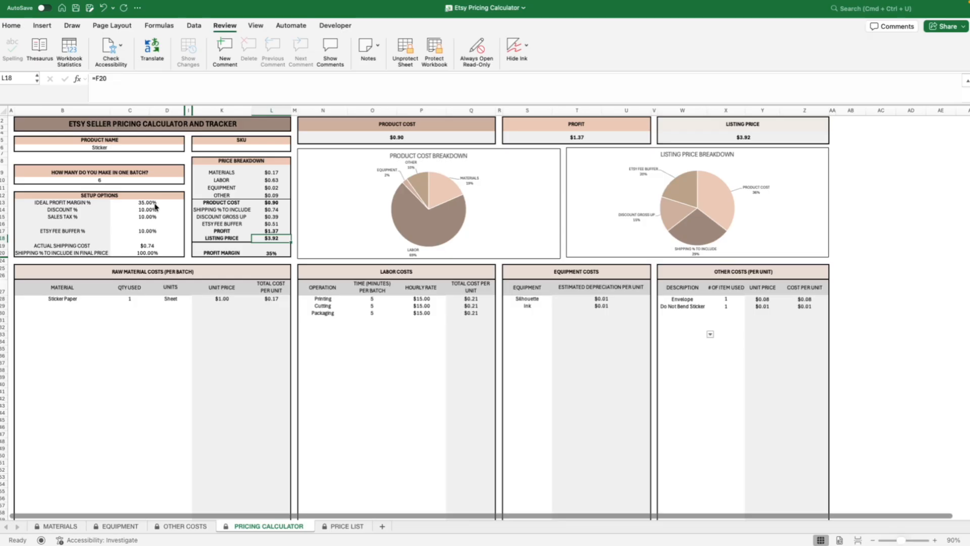
{"action": "key", "text": "Up"}
{"action": "key", "text": "Down"}
- Set the ideal profit margin in the setup options back to 45%
{"action": "key", "text": "Left"}
{"action": "key", "text": "Left"}
{"action": "key", "text": "Left"}
{"action": "key", "text": "Up"}
{"action": "key", "text": "Up"}
{"action": "key", "text": "Up"}
{"action": "key", "text": "Up"}
{"action": "key", "text": "Up"}
{"action": "type", "text": "45"}
{"action": "key", "text": "Return"}
- Review the listing price in the price breakdown at the 45% profit margin
{"action": "key", "text": "Right"}
{"action": "key", "text": "Right"}
{"action": "key", "text": "Down"}
{"action": "key", "text": "Down"}
{"action": "key", "text": "Right"}
{"action": "key", "text": "Down"}
{"action": "key", "text": "Down"}
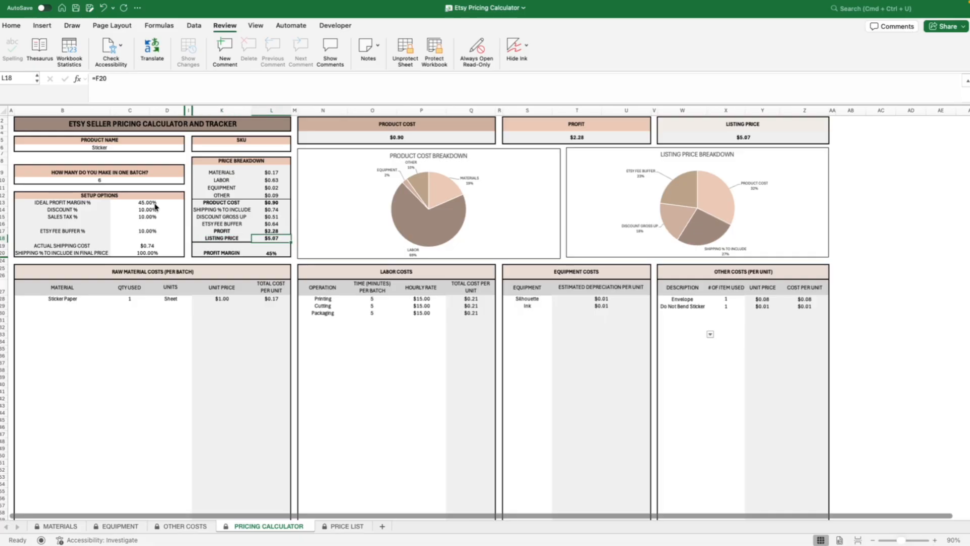
{"action": "key", "text": "Left"}
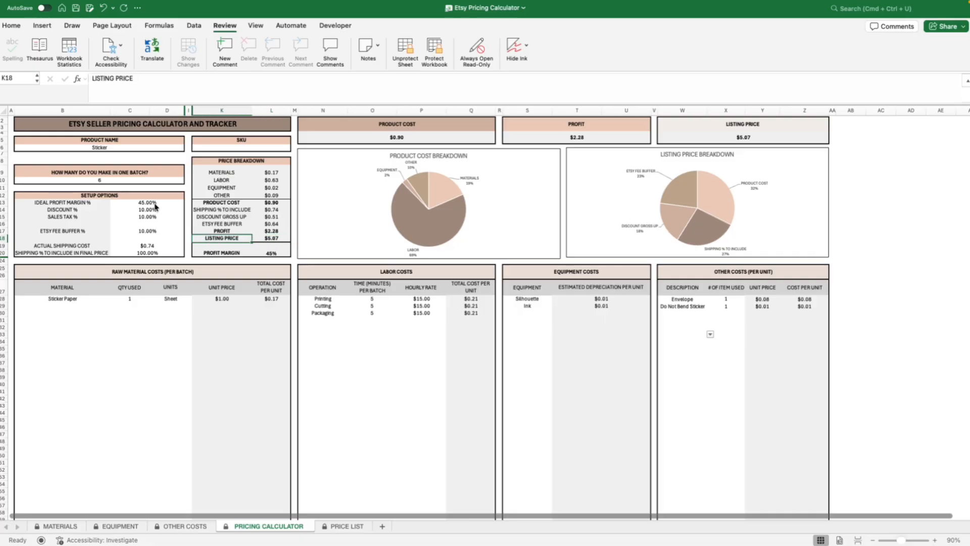
{"action": "key", "text": "Right"}
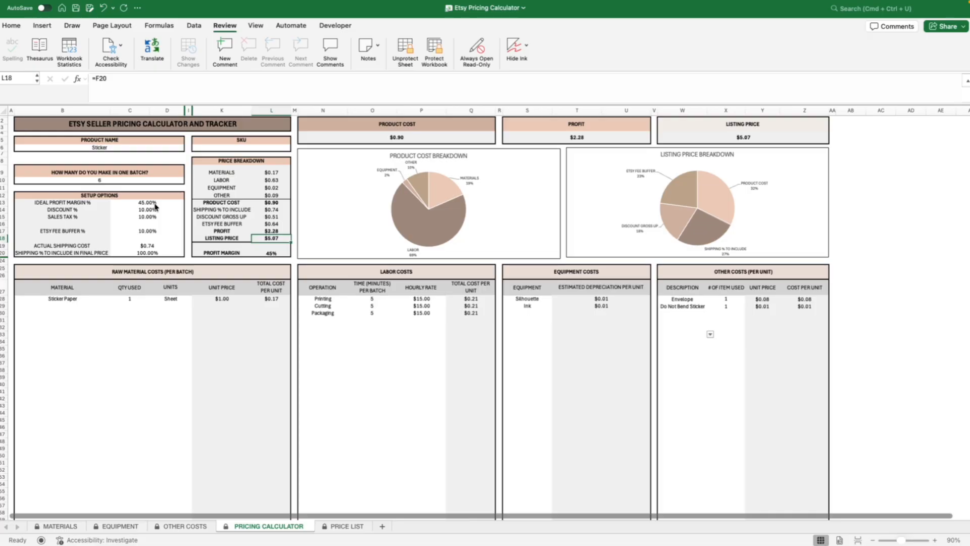
{"action": "key", "text": "Left"}
{"action": "key", "text": "Left"}
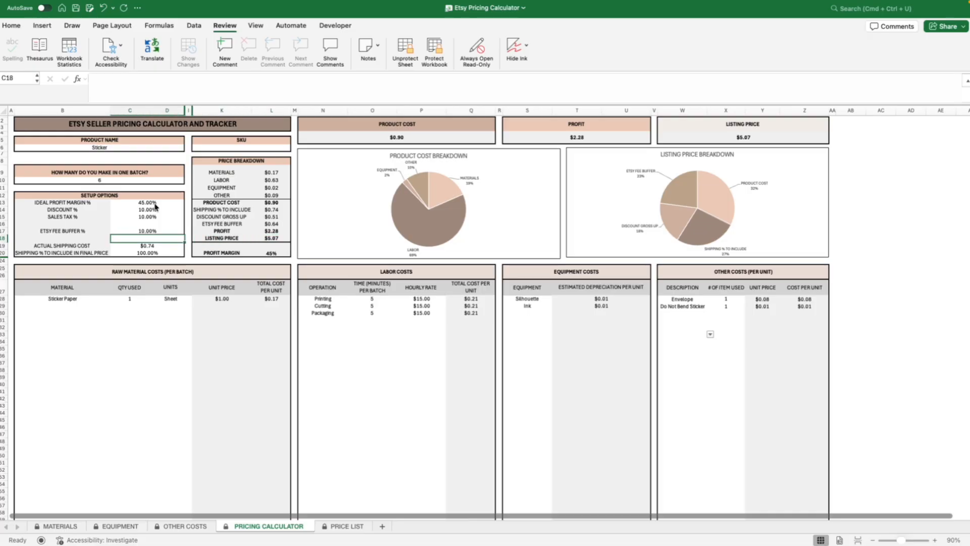
{"action": "key", "text": "Right"}
{"action": "key", "text": "Right"}
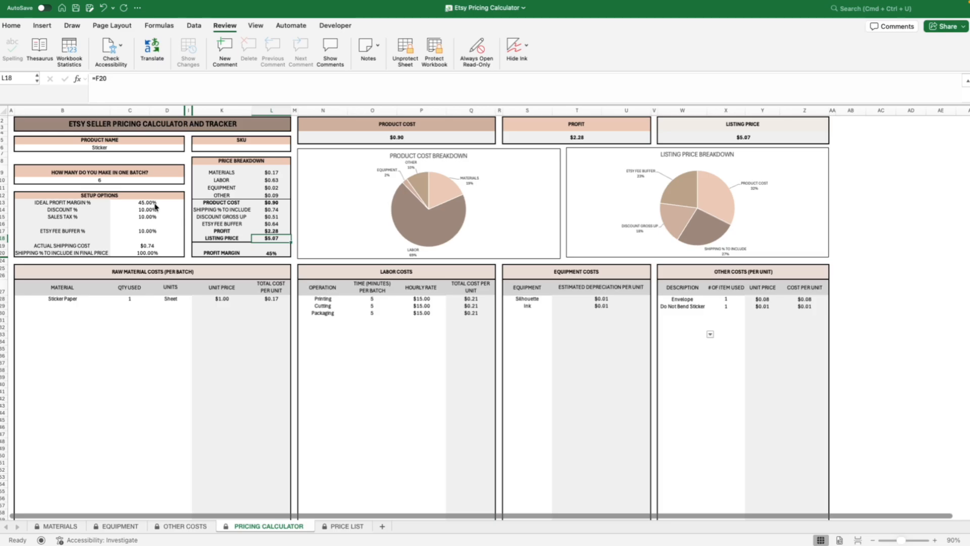
{"action": "key", "text": "Left"}
{"action": "key", "text": "Left"}
{"action": "key", "text": "Right"}
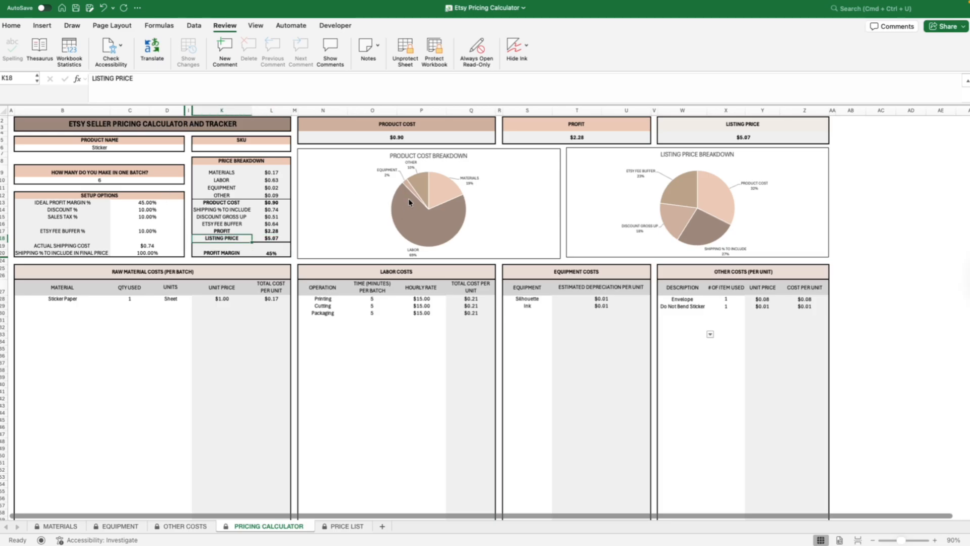
- Check the product cost, profit and listing price summary figures above the breakdown charts
{"action": "left_click", "coordinate": [397, 138]}
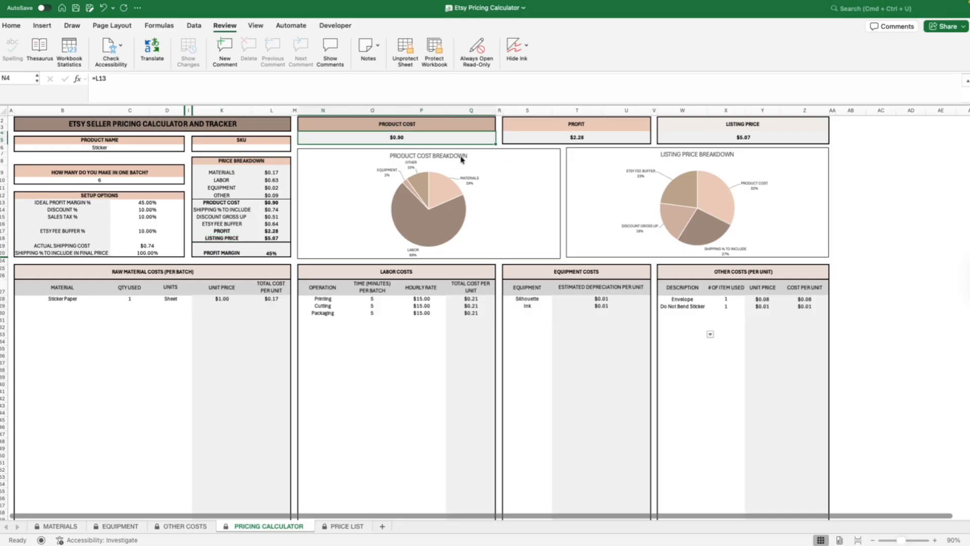
{"action": "left_click", "coordinate": [539, 134]}
{"action": "left_click", "coordinate": [718, 138]}
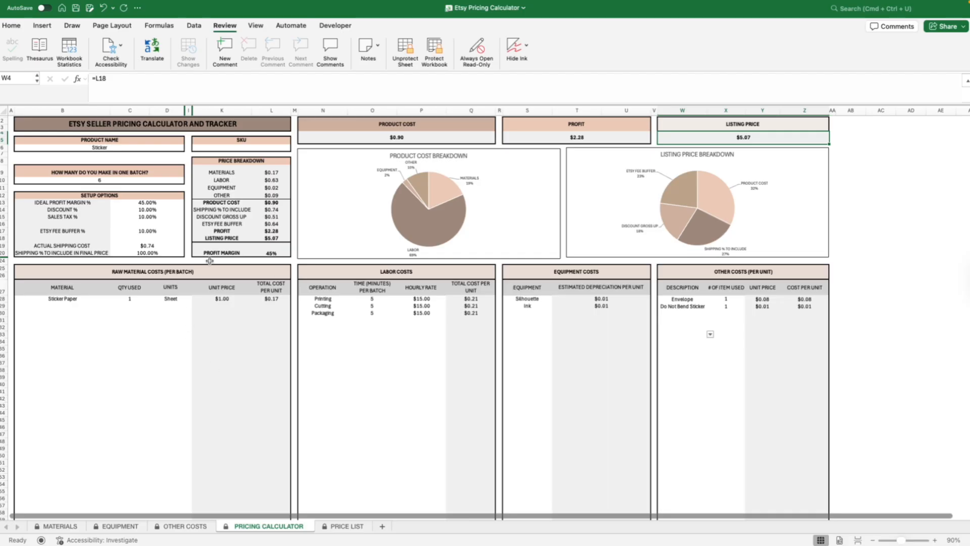
- Switch to the PRICE LIST sheet and select the Sticker product name in the current calculation row
{"action": "left_click", "coordinate": [345, 526]}
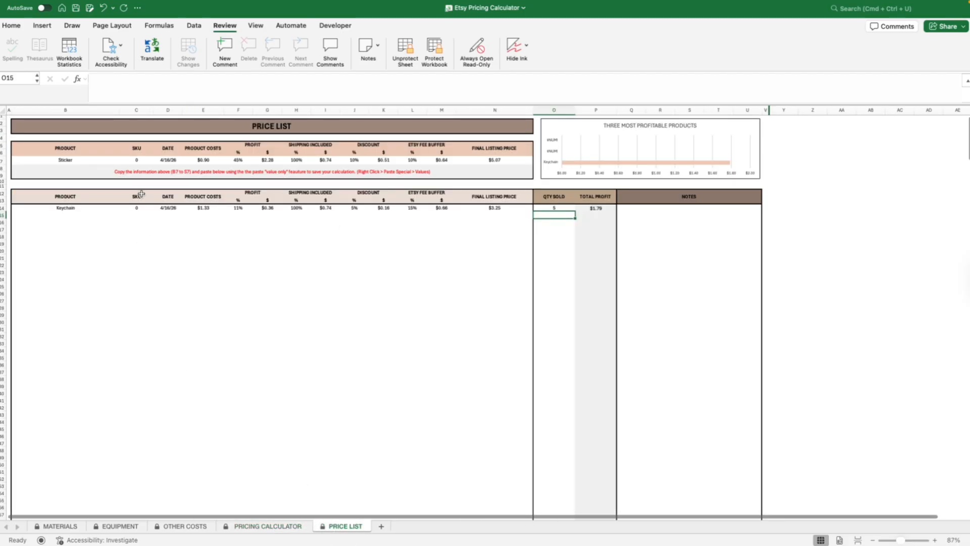
{"action": "left_click", "coordinate": [261, 526]}
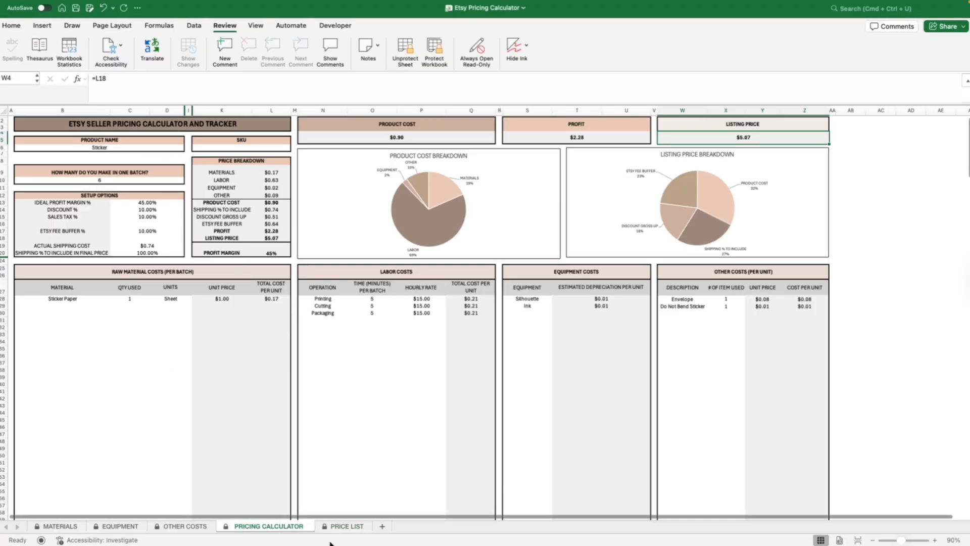
{"action": "left_click", "coordinate": [344, 526]}
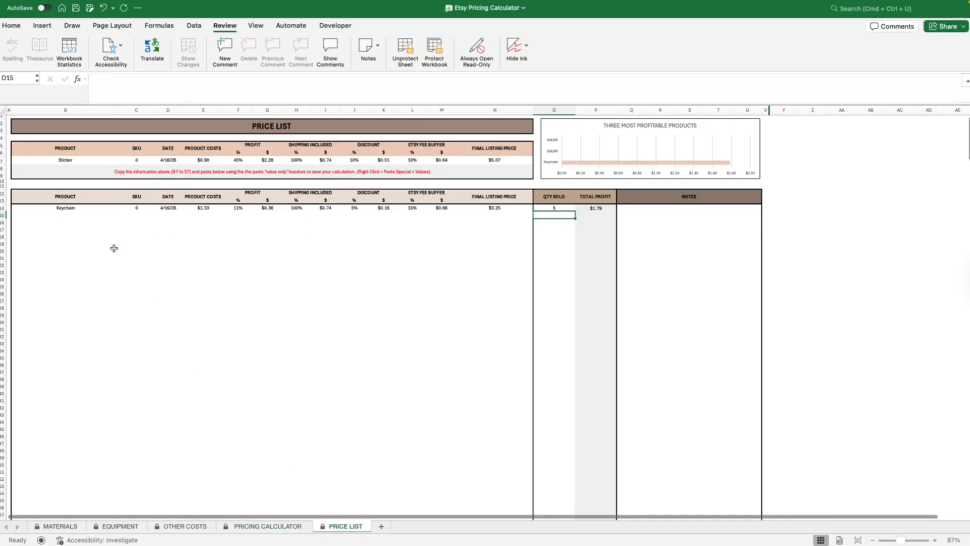
{"action": "left_click", "coordinate": [74, 159]}
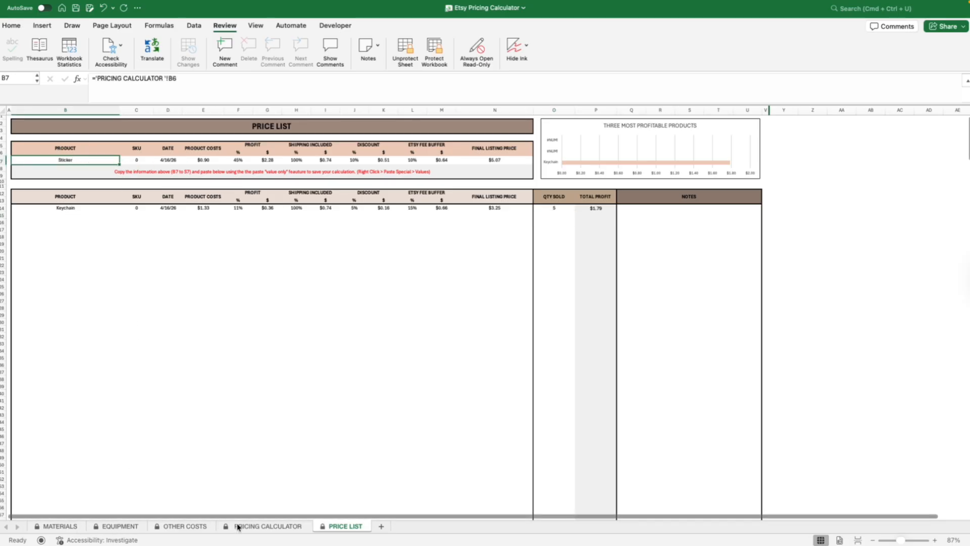
- Set the Sticker's SKU to 1000 on the PRICING CALCULATOR sheet
{"action": "left_click", "coordinate": [252, 526]}
{"action": "left_click", "coordinate": [230, 147]}
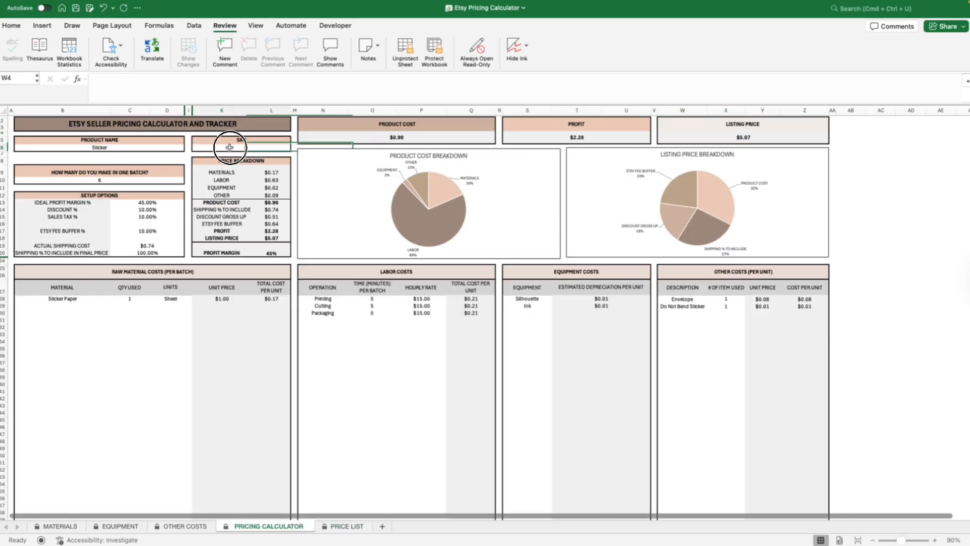
{"action": "type", "text": "100"}
{"action": "key", "text": "Return"}
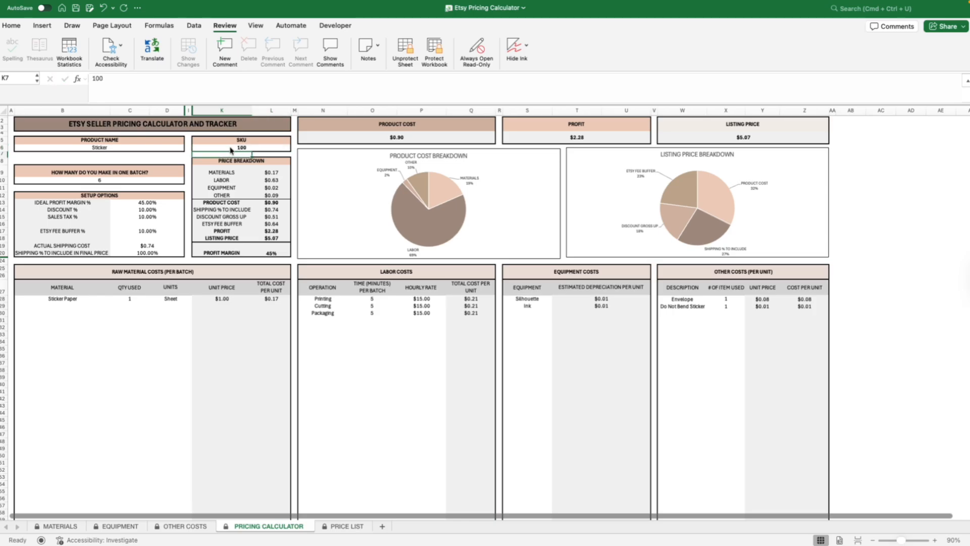
{"action": "left_click", "coordinate": [231, 148]}
{"action": "type", "text": "1"}
{"action": "key", "text": "Return"}
- On the PRICE LIST sheet, review the Sticker's current calculation row from product name and date through costs and percentages to final listing price
{"action": "left_click", "coordinate": [348, 526]}
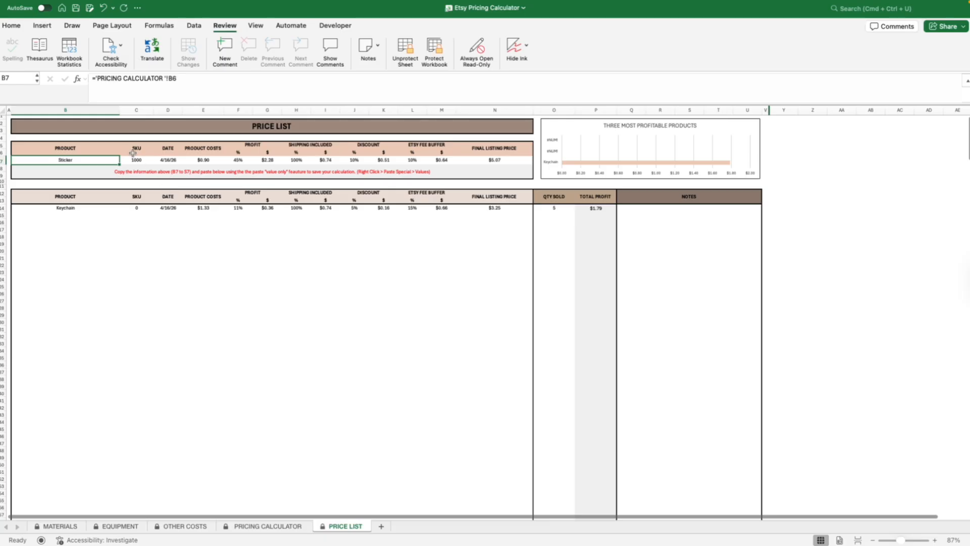
{"action": "left_click", "coordinate": [166, 161]}
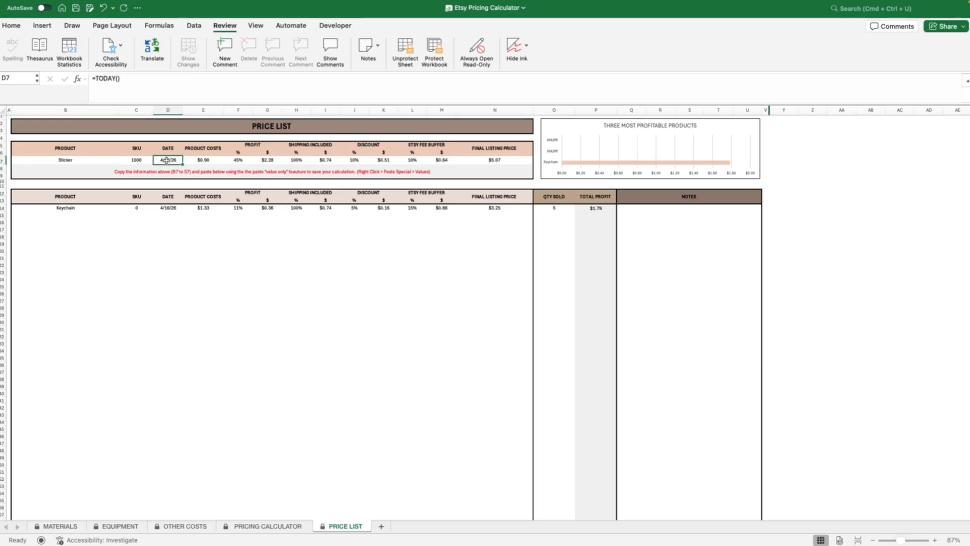
{"action": "left_click", "coordinate": [81, 160]}
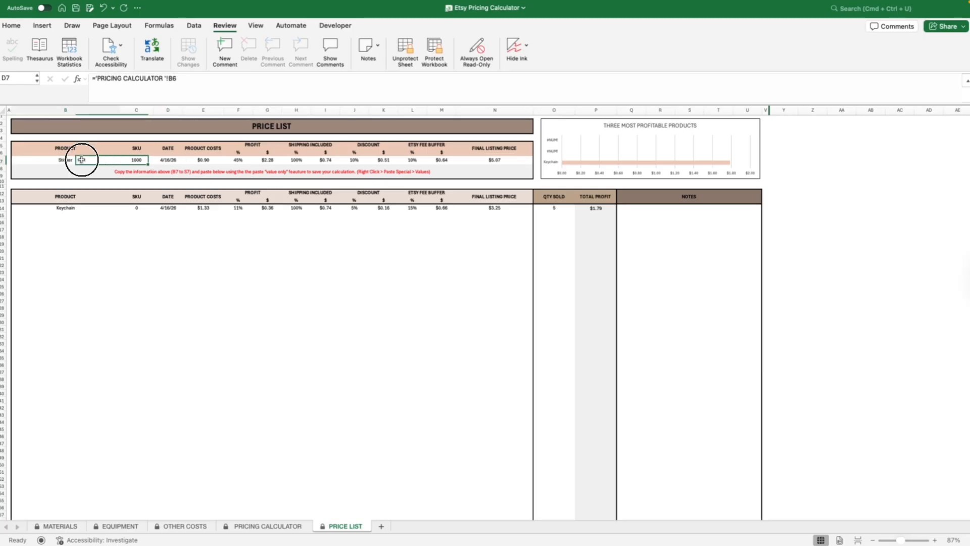
{"action": "left_click", "coordinate": [206, 162]}
{"action": "left_click", "coordinate": [234, 161]}
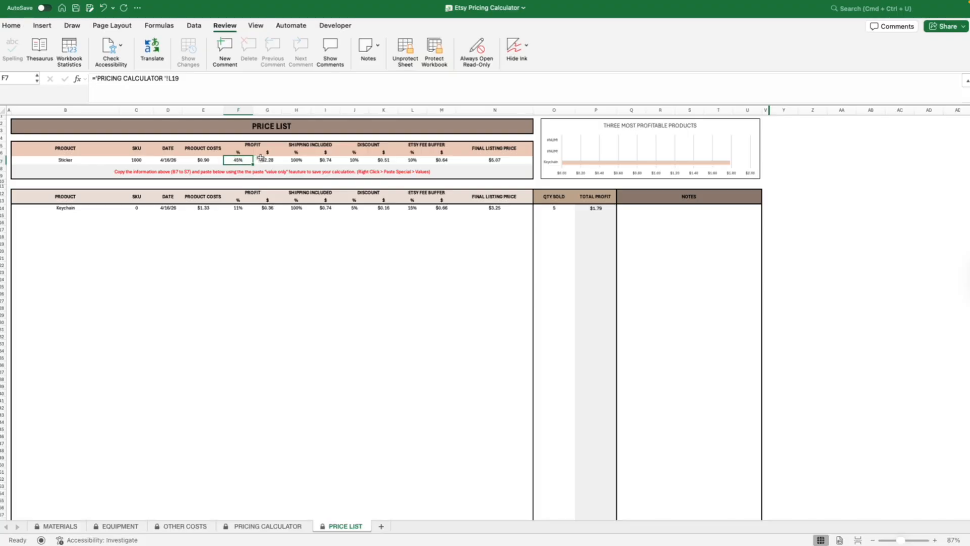
{"action": "left_click", "coordinate": [265, 160]}
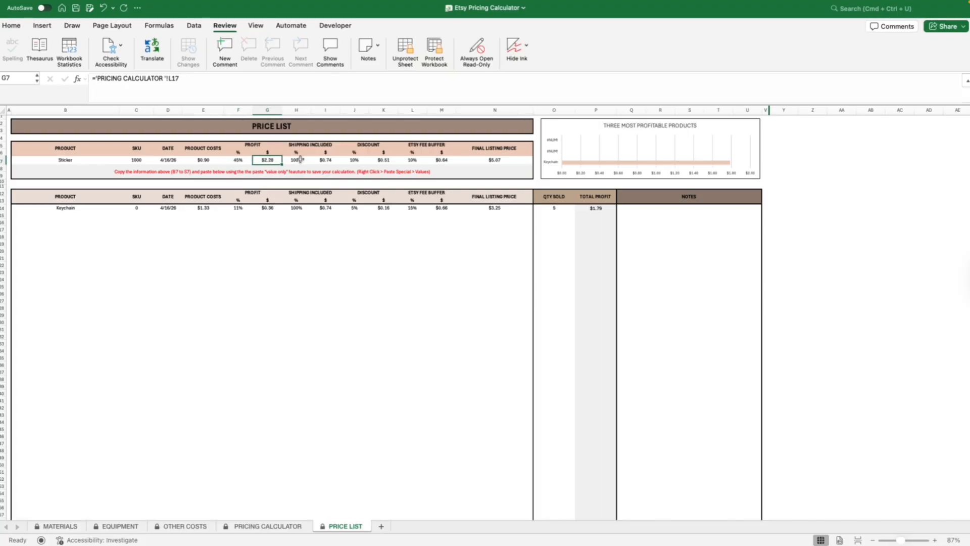
{"action": "left_click", "coordinate": [300, 161]}
{"action": "left_click", "coordinate": [331, 161]}
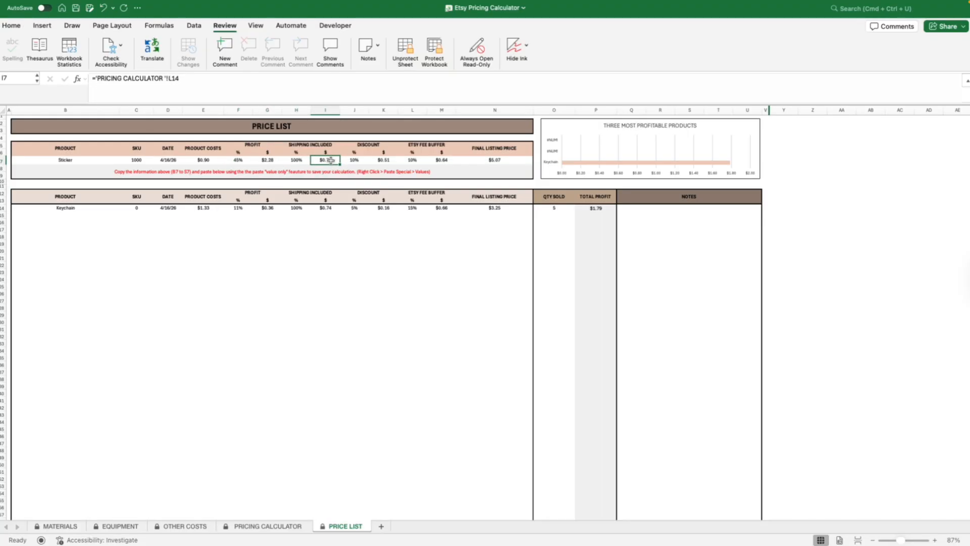
{"action": "left_click", "coordinate": [354, 159]}
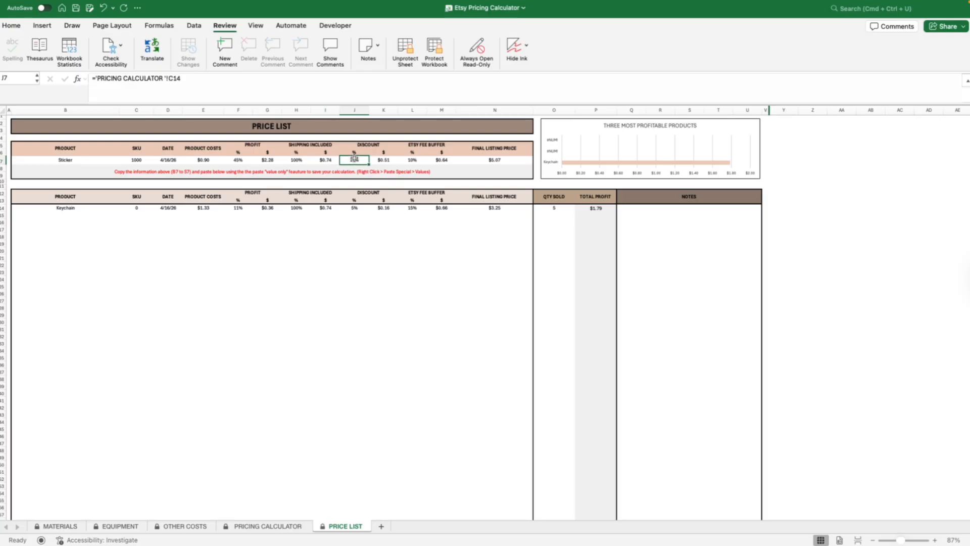
{"action": "left_click", "coordinate": [387, 159]}
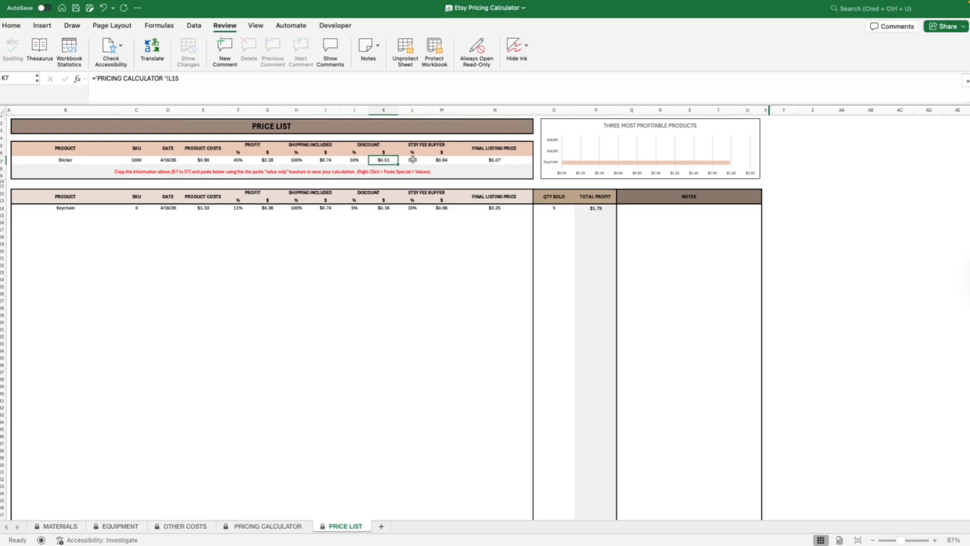
{"action": "left_click", "coordinate": [416, 160]}
{"action": "left_click", "coordinate": [442, 161]}
{"action": "left_click", "coordinate": [469, 162]}
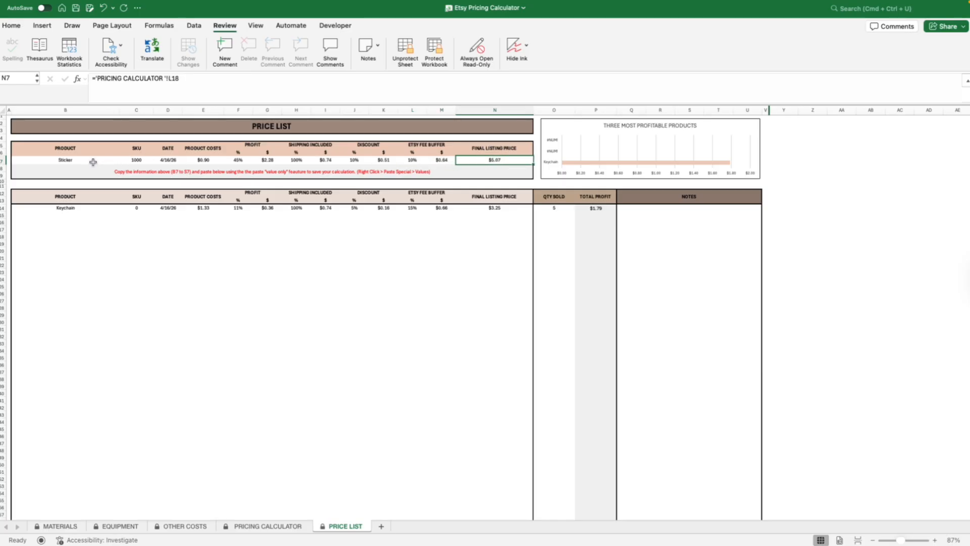
- Copy the Sticker's current calculation row and paste it as values only into the first empty price list row below Keychain
{"action": "left_click_drag", "start_coordinate": [90, 160], "coordinate": [459, 162]}
{"action": "right_click", "coordinate": [459, 162]}
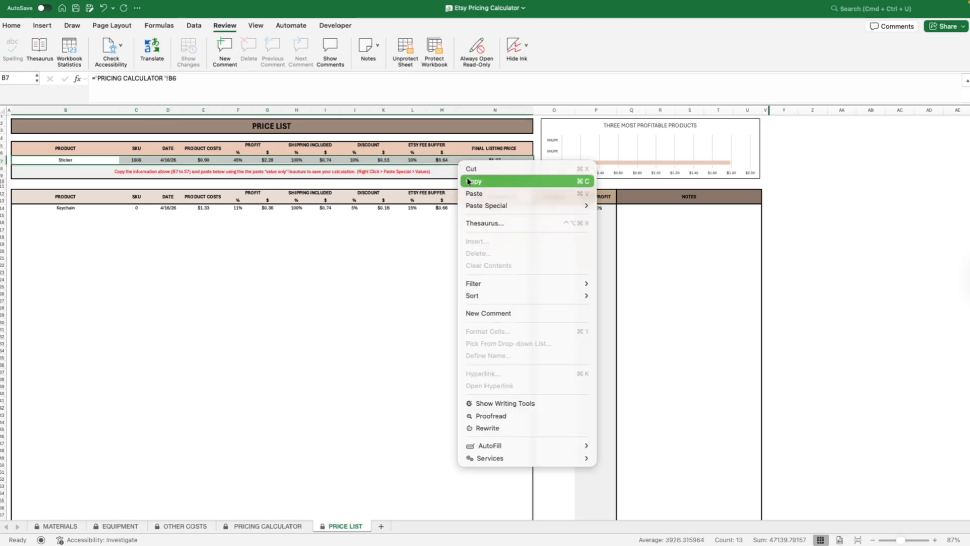
{"action": "left_click", "coordinate": [472, 180]}
{"action": "left_click", "coordinate": [60, 215]}
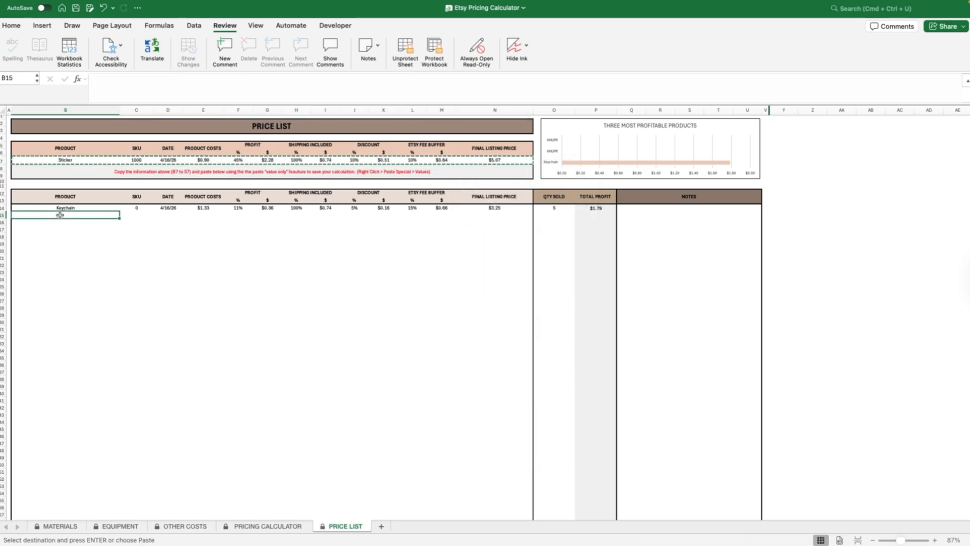
{"action": "right_click", "coordinate": [61, 215]}
{"action": "mouse_move", "coordinate": [82, 258]}
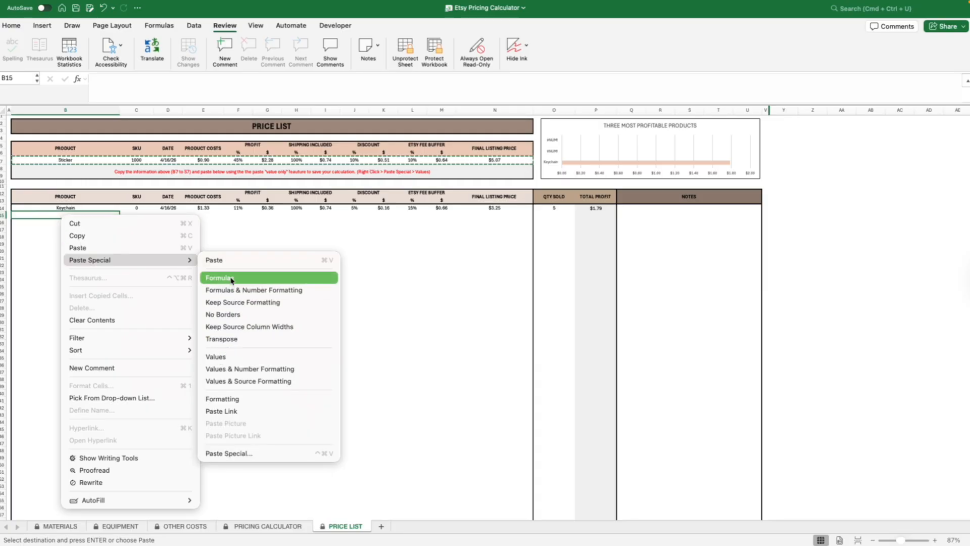
{"action": "left_click", "coordinate": [230, 358]}
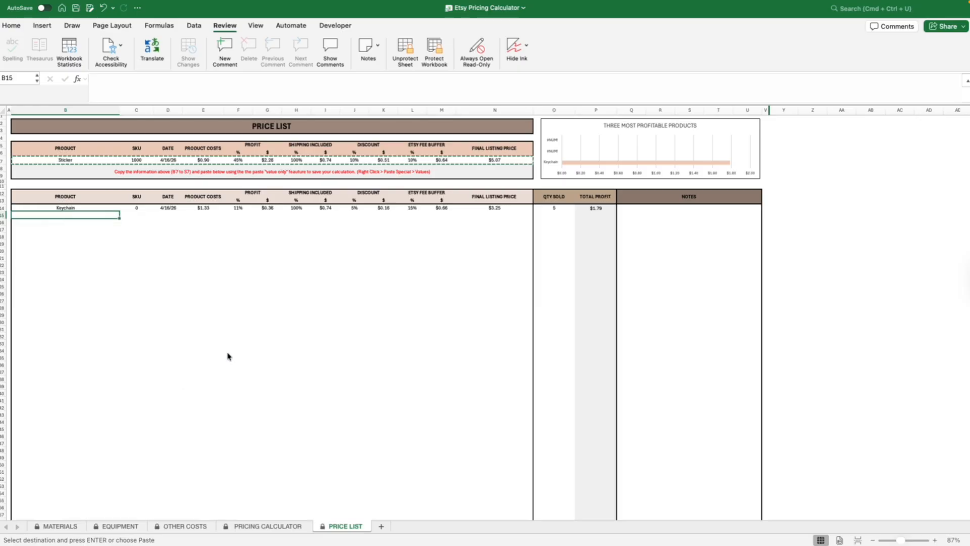
{"action": "left_click", "coordinate": [222, 318]}
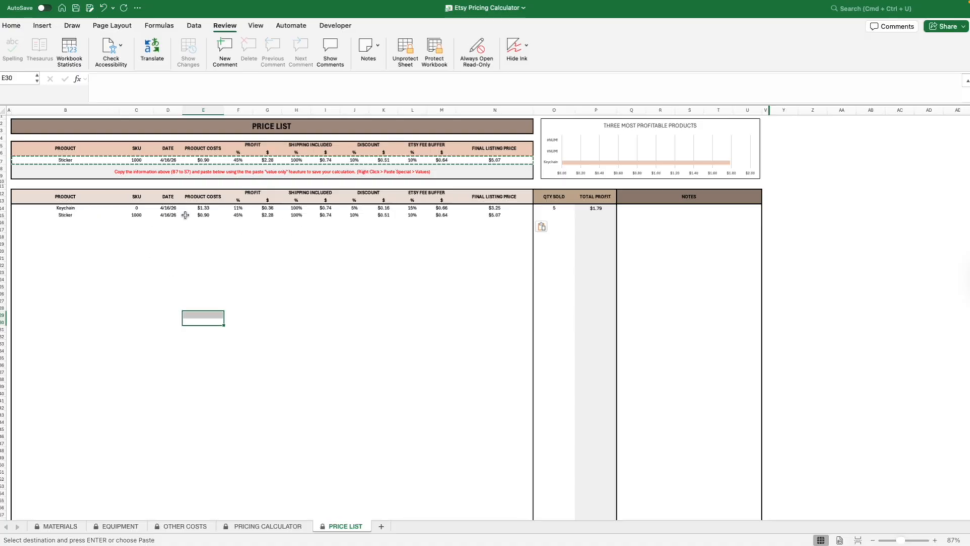
- Enter 100 as the quantity sold for the saved Sticker row and check its total profit
{"action": "left_click", "coordinate": [548, 214]}
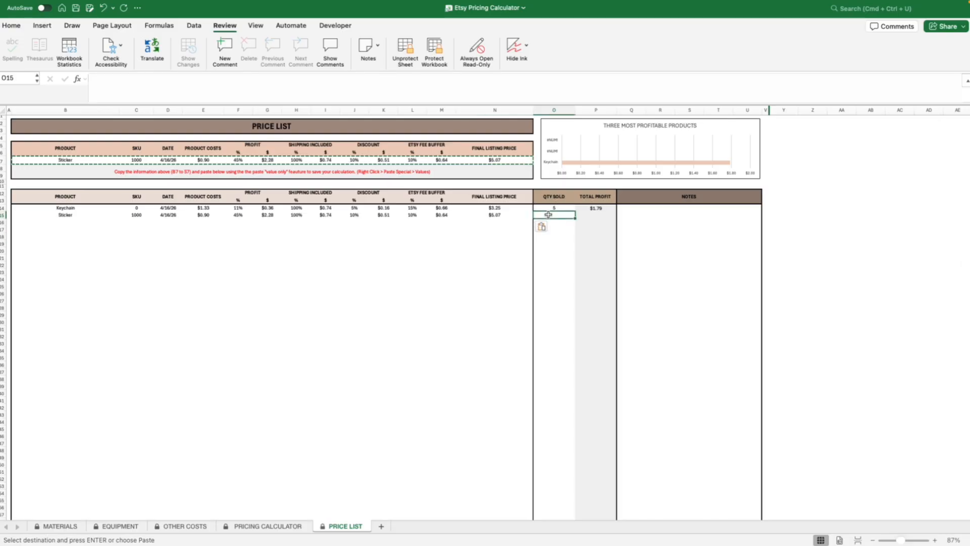
{"action": "type", "text": "100"}
{"action": "key", "text": "Return"}
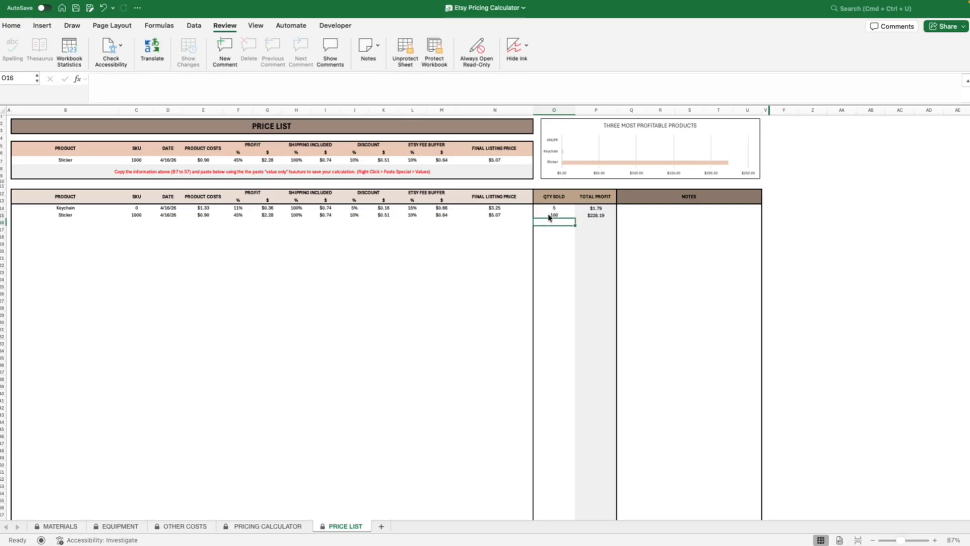
{"action": "left_click", "coordinate": [587, 216]}
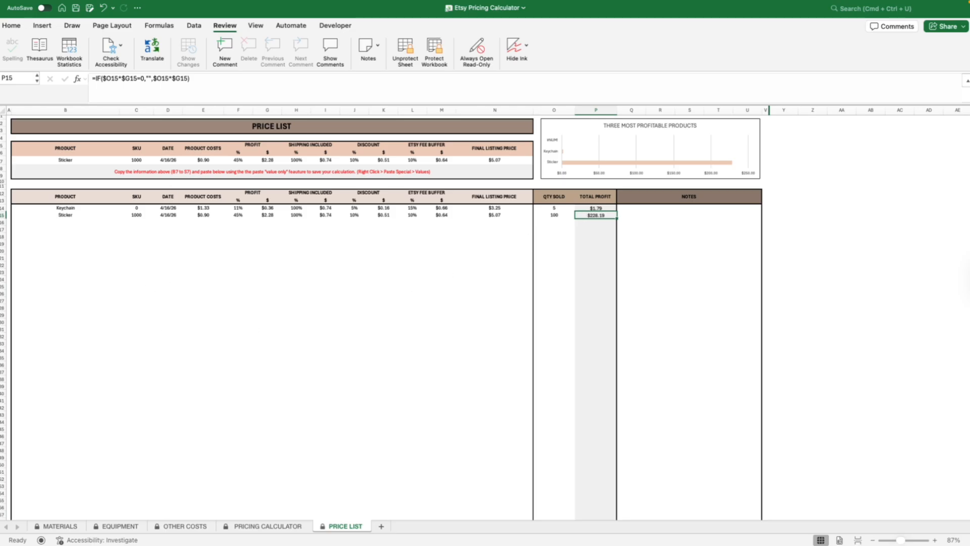
- Return to the PRICING CALCULATOR sheet and change the product name to Shirt
{"action": "left_click", "coordinate": [249, 526]}
{"action": "left_click", "coordinate": [57, 526]}
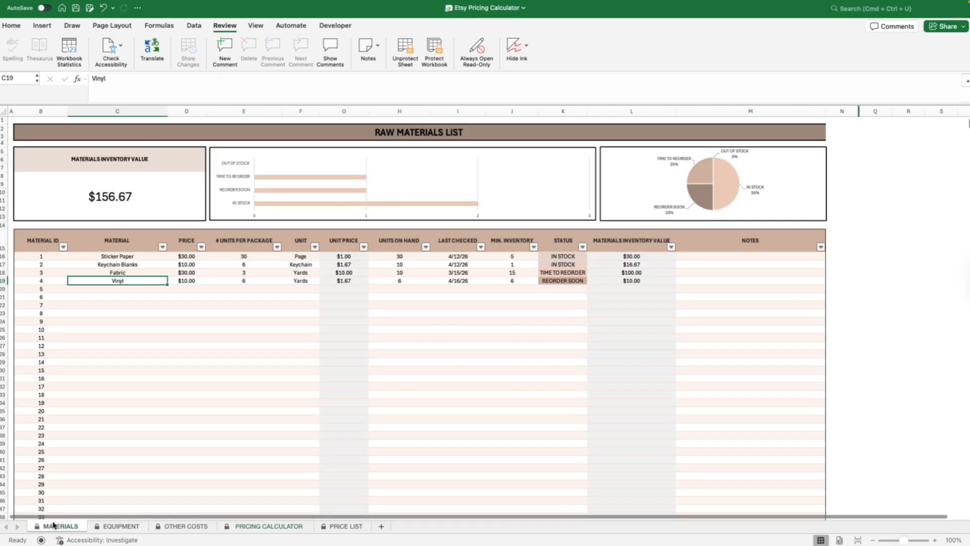
{"action": "left_click", "coordinate": [250, 526]}
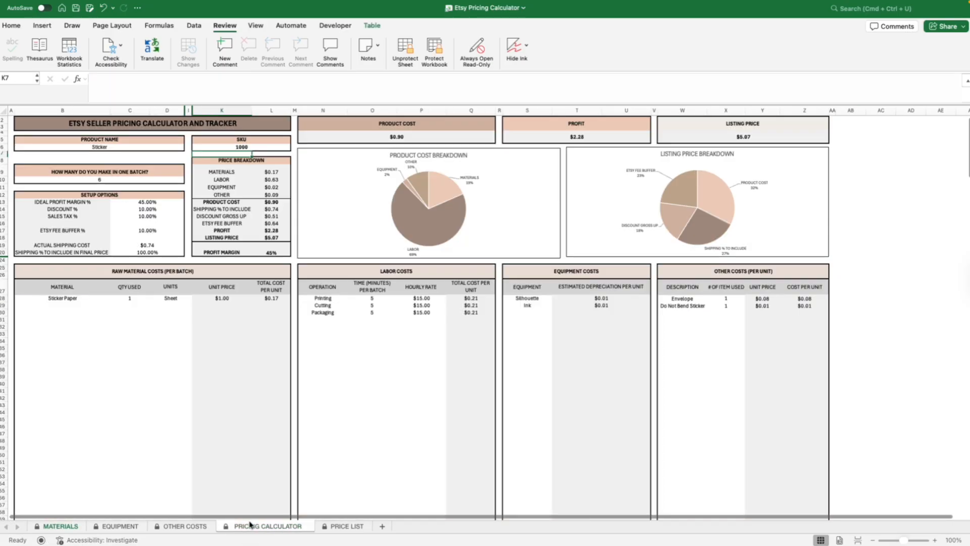
{"action": "left_click", "coordinate": [94, 146]}
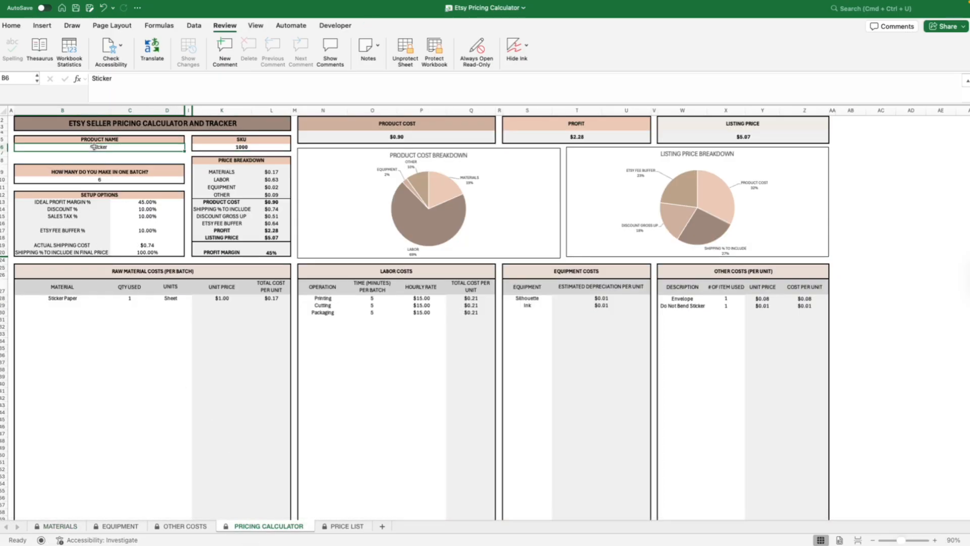
{"action": "type", "text": "Shirt"}
{"action": "key", "text": "Tab"}
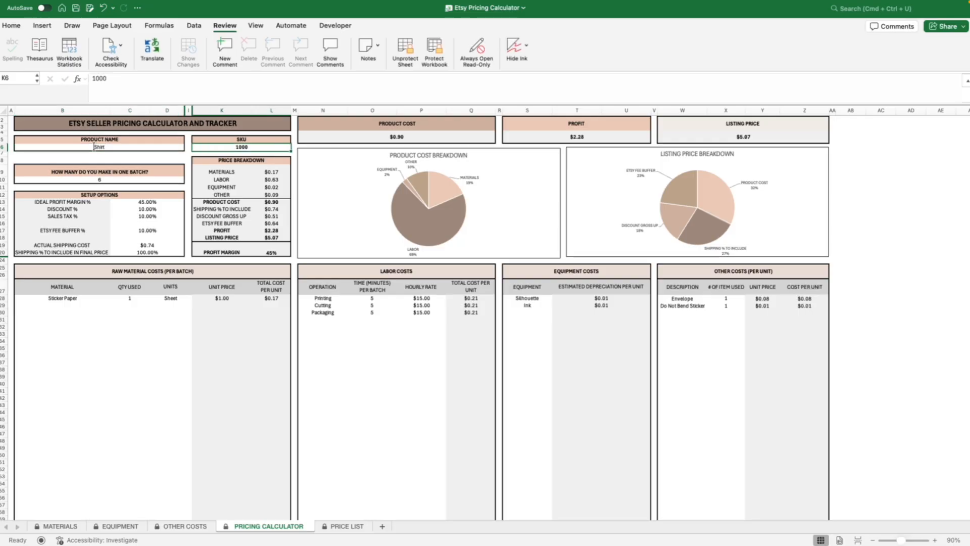
- Clear the Sticker Paper entry, with its quantity and units, from the raw material costs
{"action": "left_click", "coordinate": [87, 305]}
{"action": "left_click", "coordinate": [112, 307]}
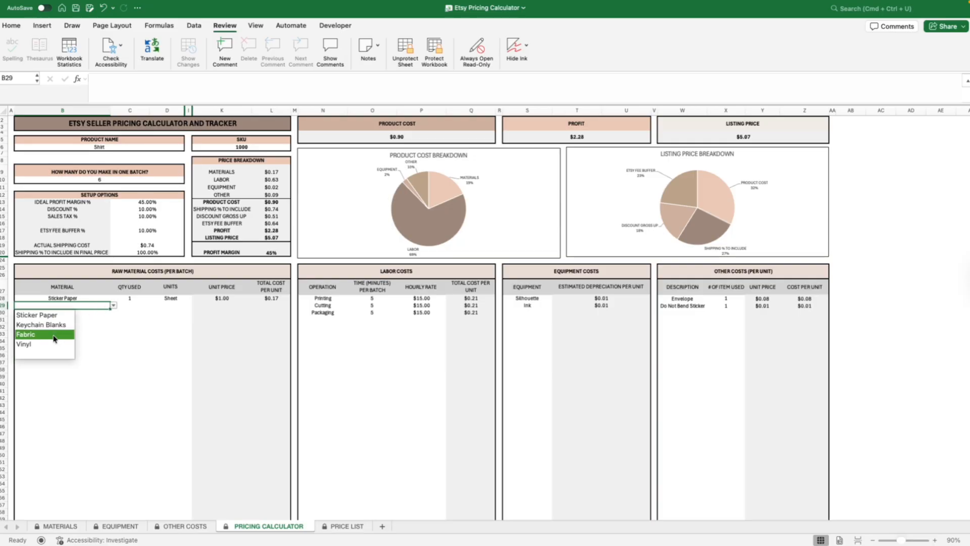
{"action": "left_click", "coordinate": [70, 315]}
{"action": "left_click", "coordinate": [69, 299]}
{"action": "left_click_drag", "start_coordinate": [69, 299], "coordinate": [152, 301]}
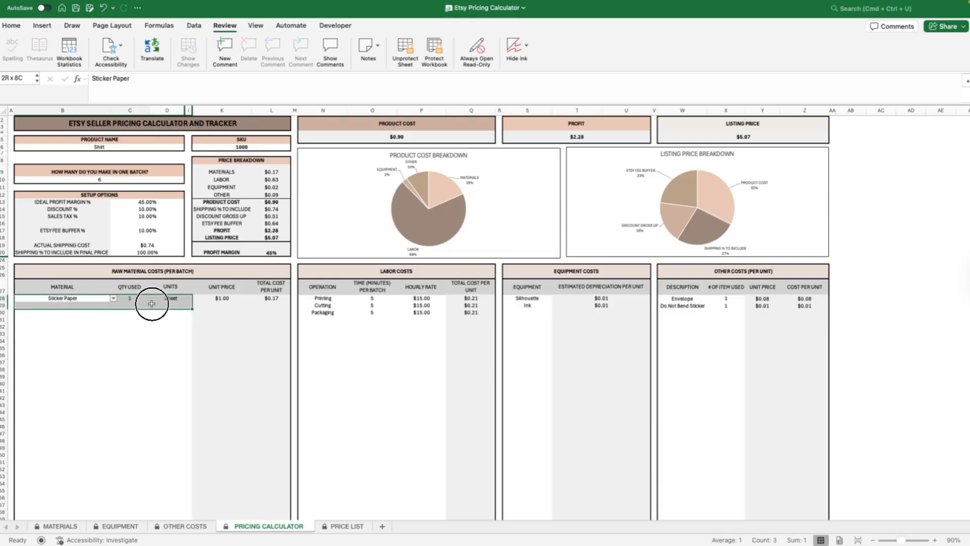
{"action": "key", "text": "Delete"}
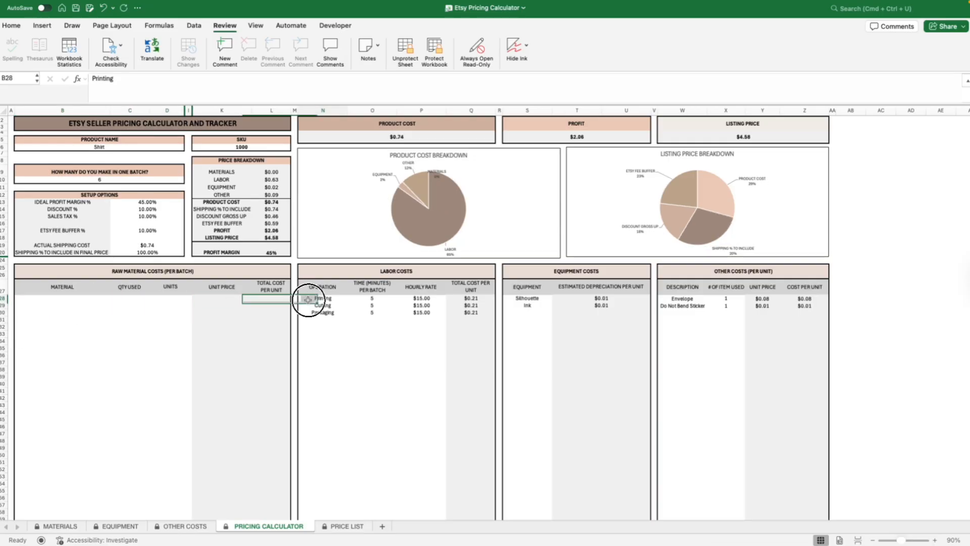
- Clear the Sticker's entries from the labor, equipment and other costs tables
{"action": "left_click_drag", "start_coordinate": [310, 301], "coordinate": [389, 310]}
{"action": "key", "text": "Delete"}
{"action": "left_click_drag", "start_coordinate": [565, 305], "coordinate": [548, 304]}
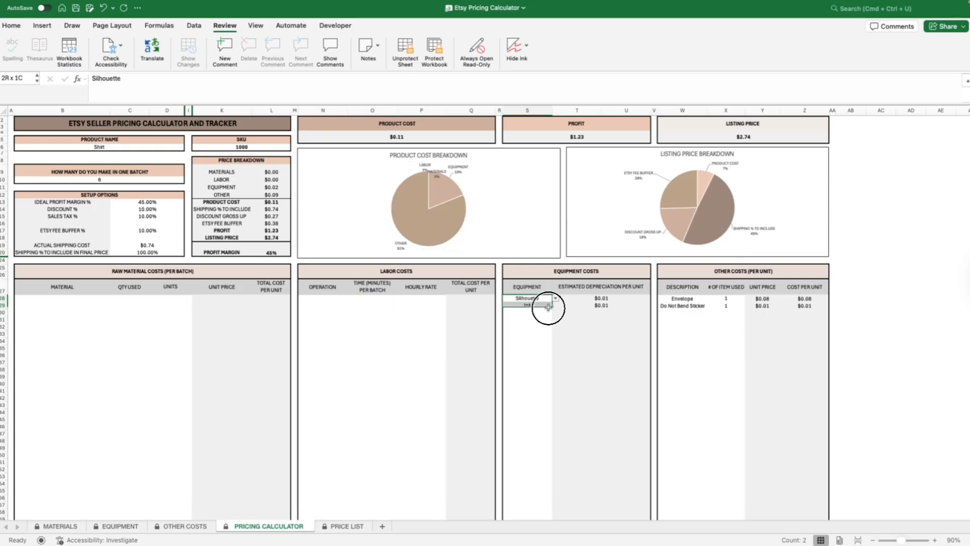
{"action": "key", "text": "Delete"}
{"action": "left_click_drag", "start_coordinate": [666, 298], "coordinate": [719, 311]}
{"action": "key", "text": "Delete"}
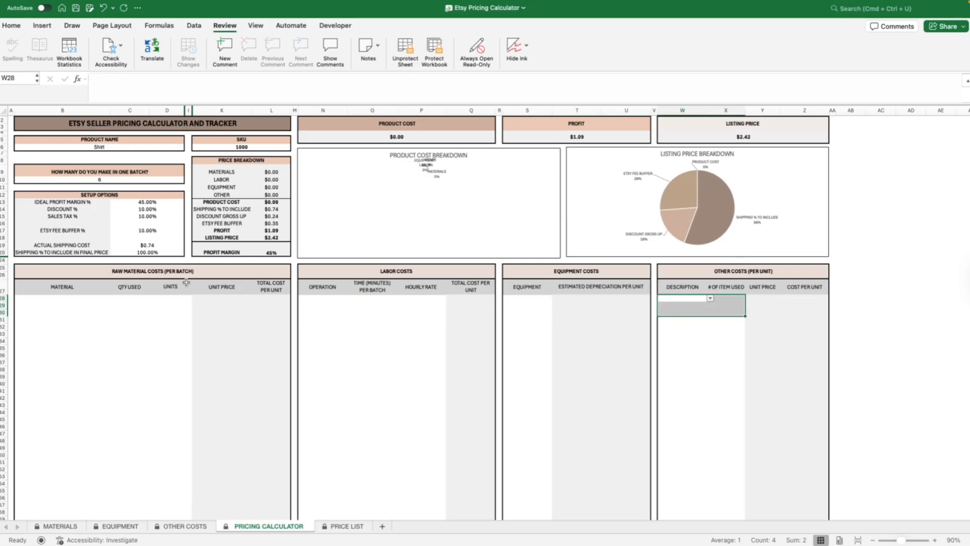
- Check the setup options and the material choices offered in the first raw material row
{"action": "left_click", "coordinate": [151, 203]}
{"action": "left_click", "coordinate": [150, 218]}
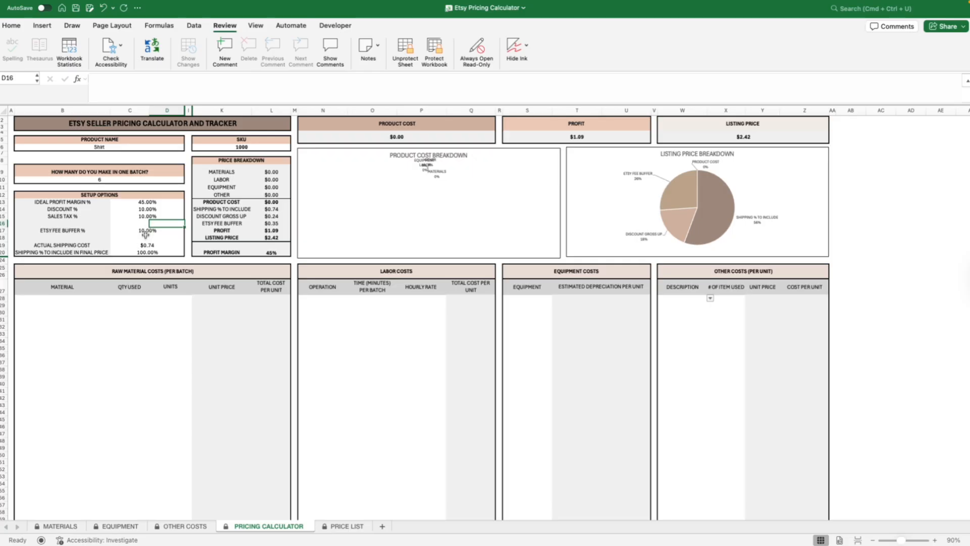
{"action": "left_click", "coordinate": [136, 210]}
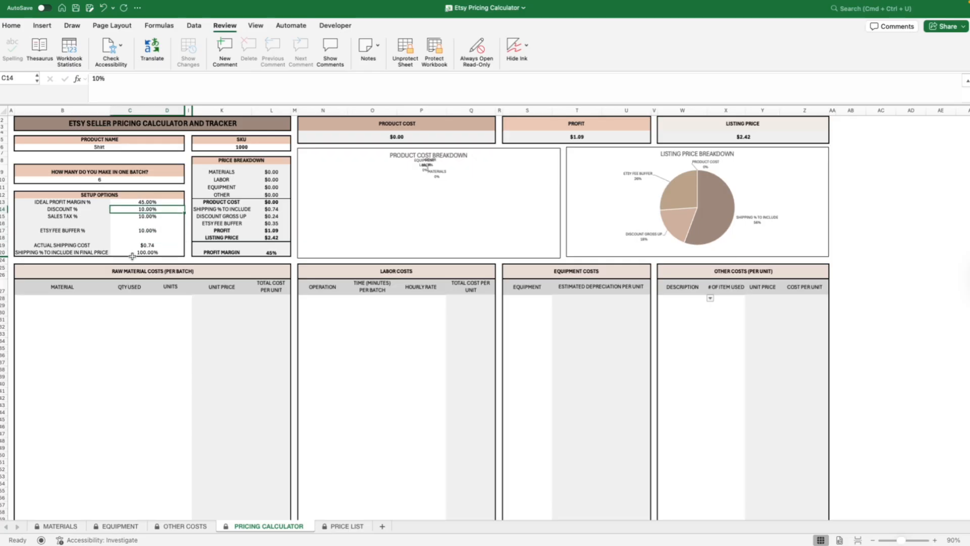
{"action": "left_click", "coordinate": [86, 301]}
{"action": "left_click", "coordinate": [113, 300]}
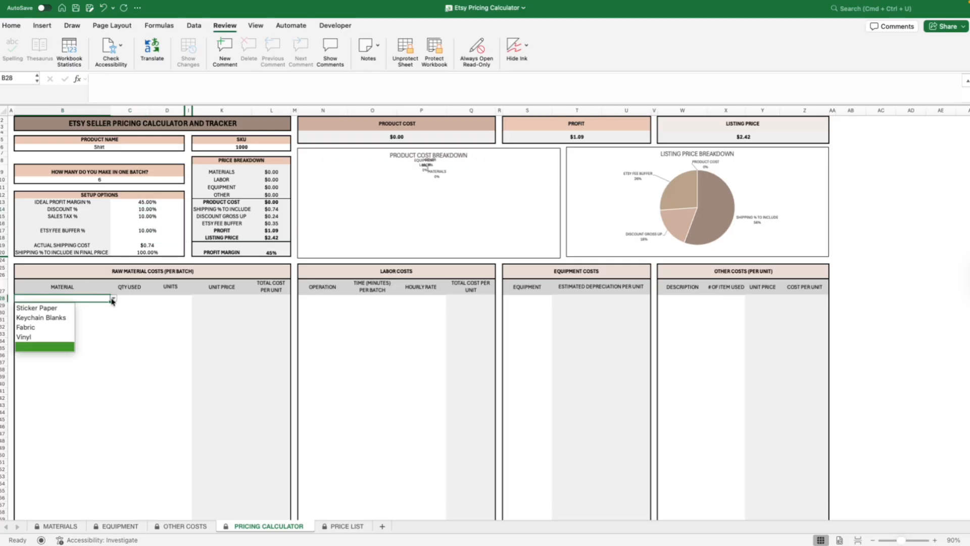
{"action": "left_click", "coordinate": [44, 349]}
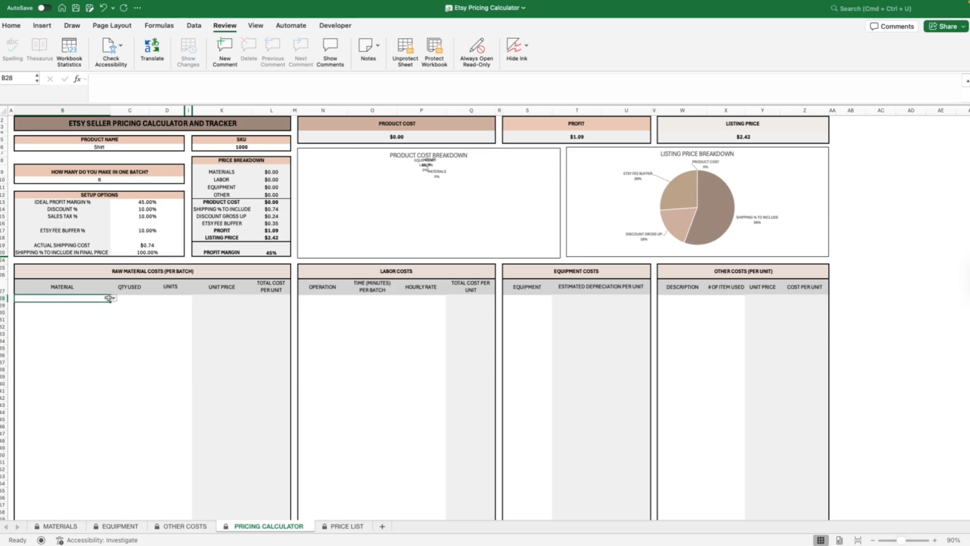
- Look over the MATERIALS and PRICE LIST sheets, and return to the PRICING CALCULATOR sheet
{"action": "left_click", "coordinate": [59, 526]}
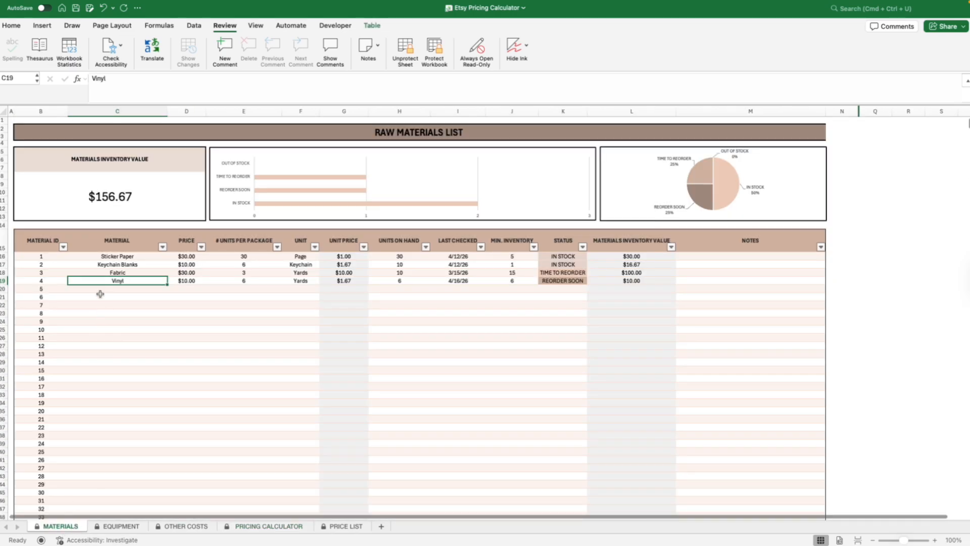
{"action": "left_click", "coordinate": [341, 527]}
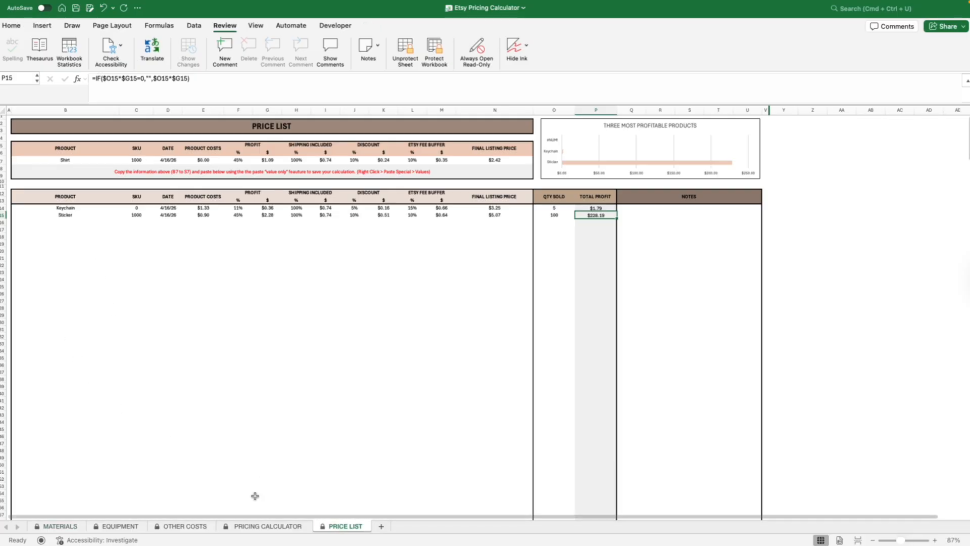
{"action": "left_click", "coordinate": [261, 526]}
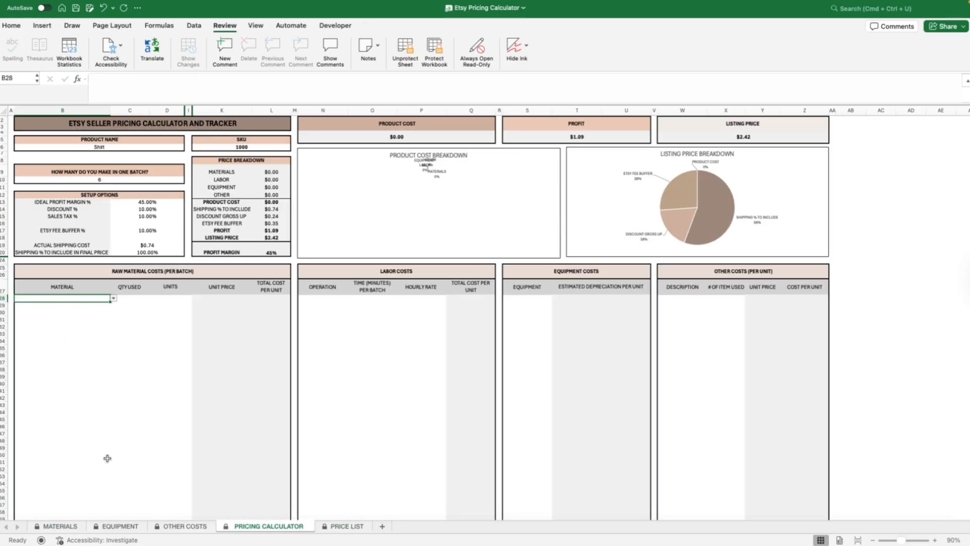
- Review the MATERIALS, EQUIPMENT, OTHER COSTS and PRICING CALCULATOR sheets, and finish on the PRICE LIST sheet
{"action": "left_click", "coordinate": [74, 525]}
{"action": "left_click", "coordinate": [122, 526]}
{"action": "left_click", "coordinate": [186, 526]}
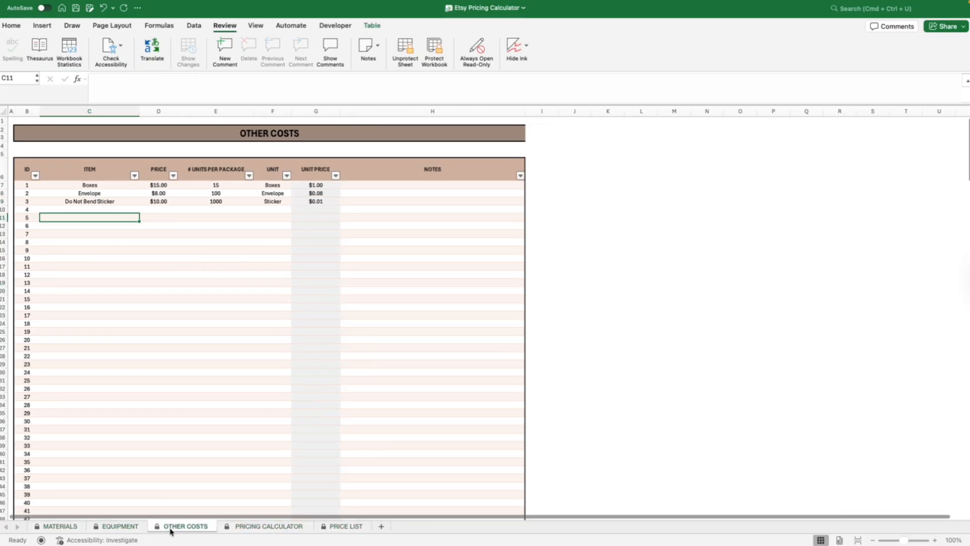
{"action": "left_click", "coordinate": [268, 526]}
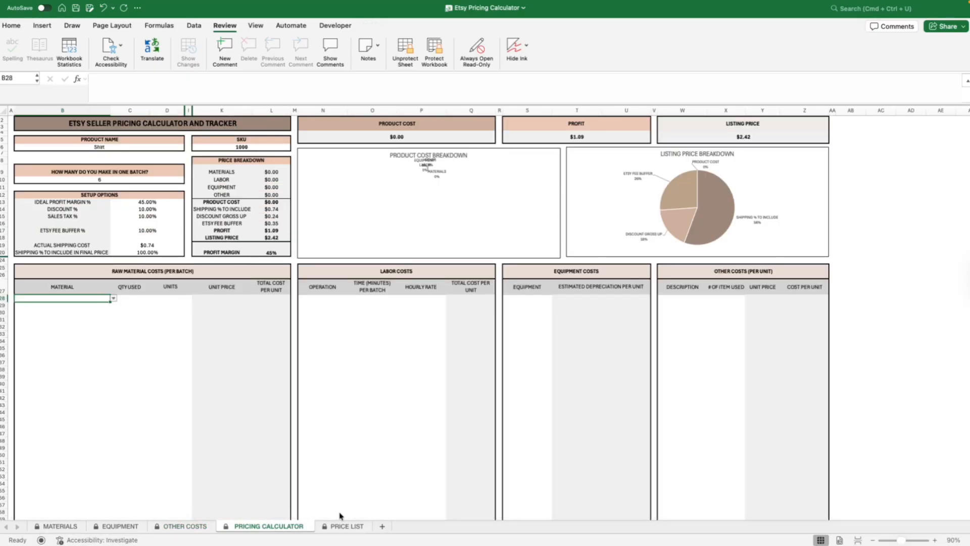
{"action": "left_click", "coordinate": [342, 526]}
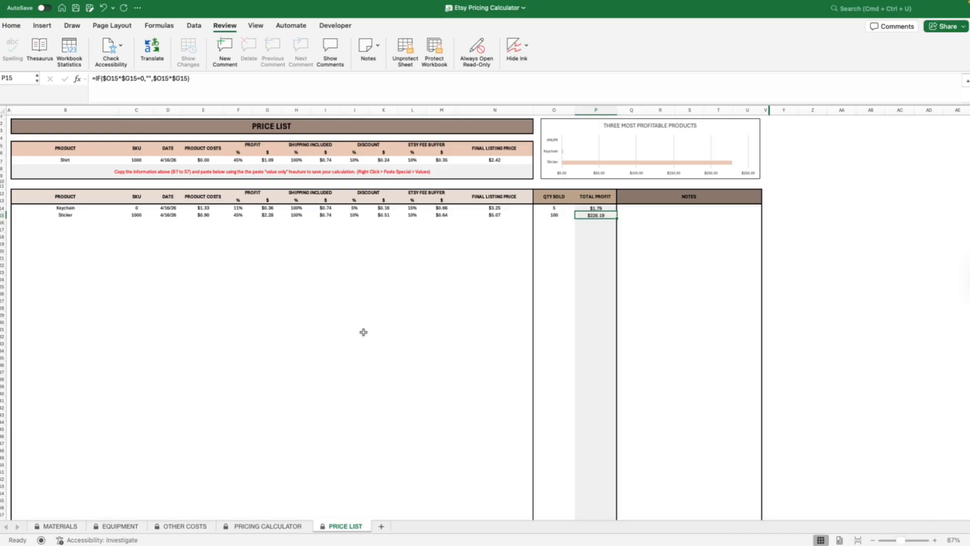
{"action": "left_click", "coordinate": [184, 525]}
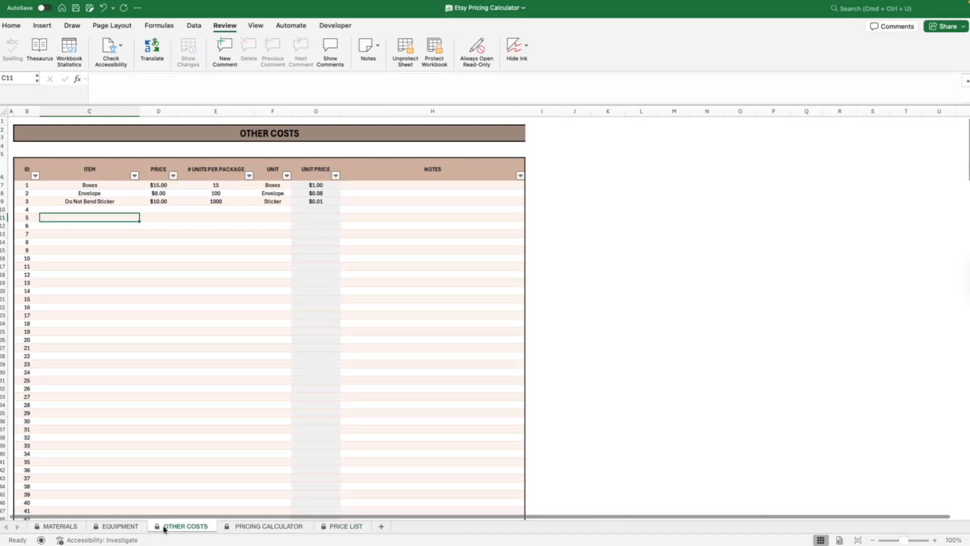
{"action": "left_click", "coordinate": [119, 526]}
{"action": "left_click", "coordinate": [63, 526]}
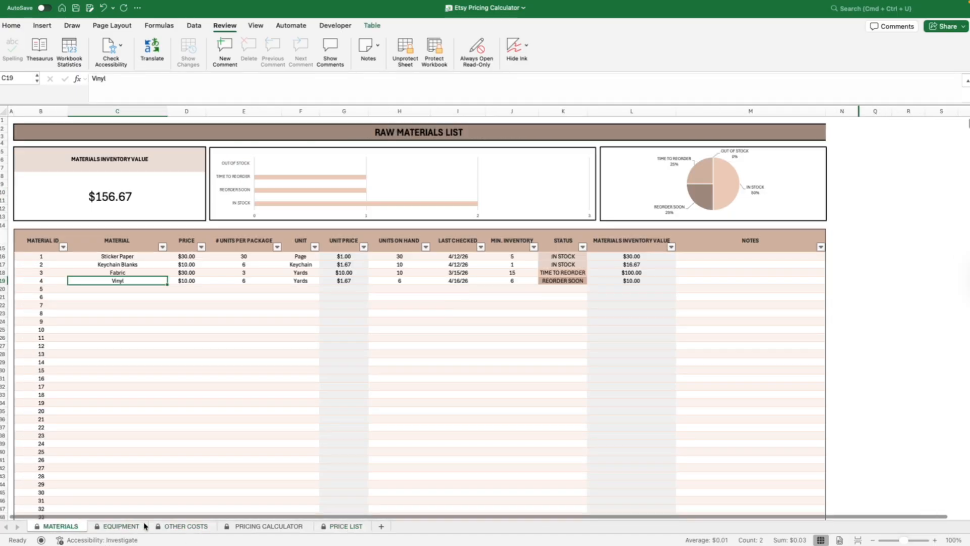
{"action": "left_click", "coordinate": [253, 526]}
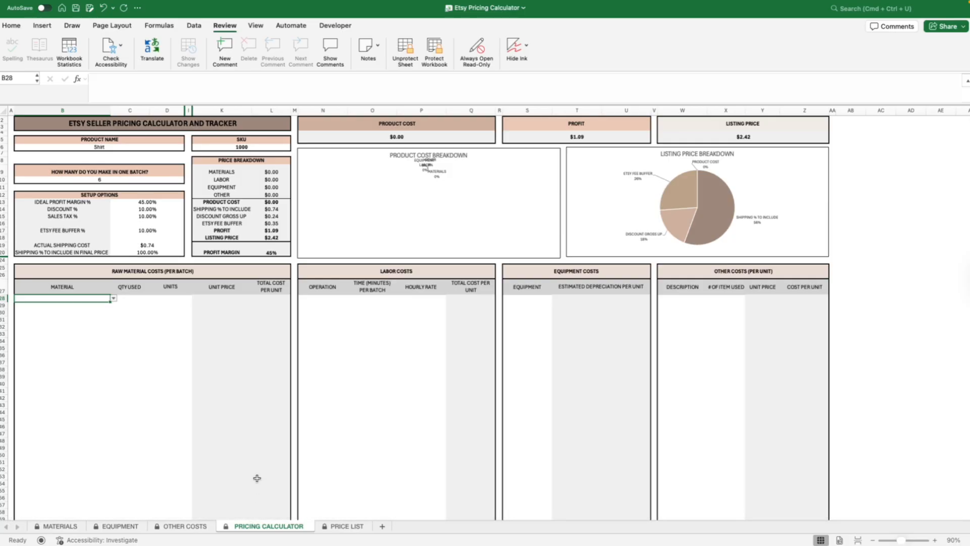
{"action": "left_click", "coordinate": [335, 527]}
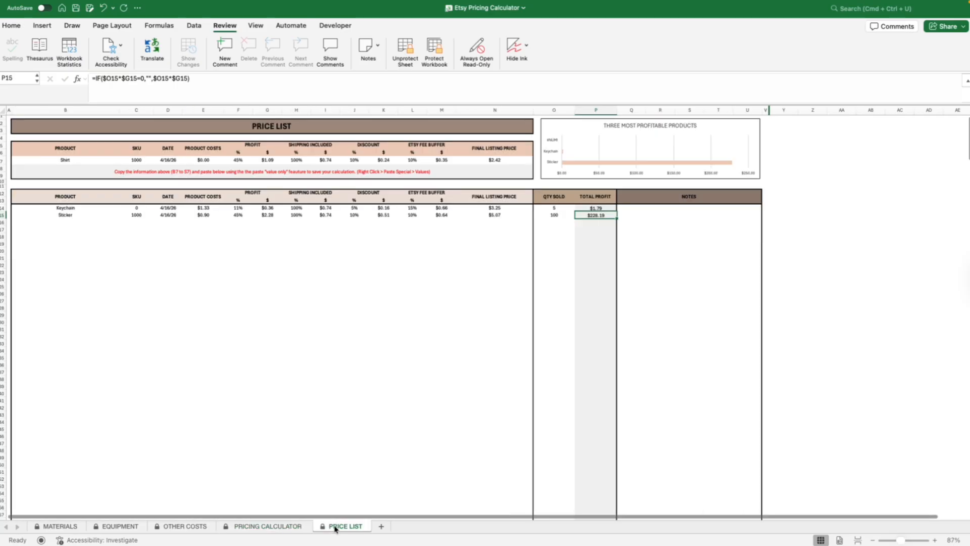